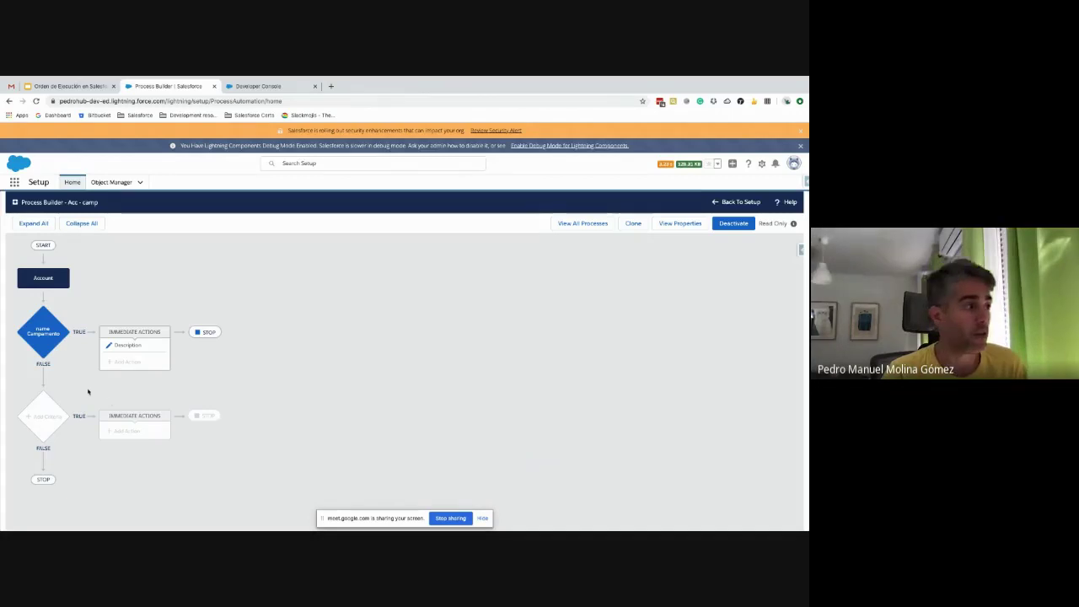
Review the Acc - camp process: its Account start settings, the name Campamento criteria, and the Description record update action.
{"action": "left_click", "coordinate": [44, 329]}
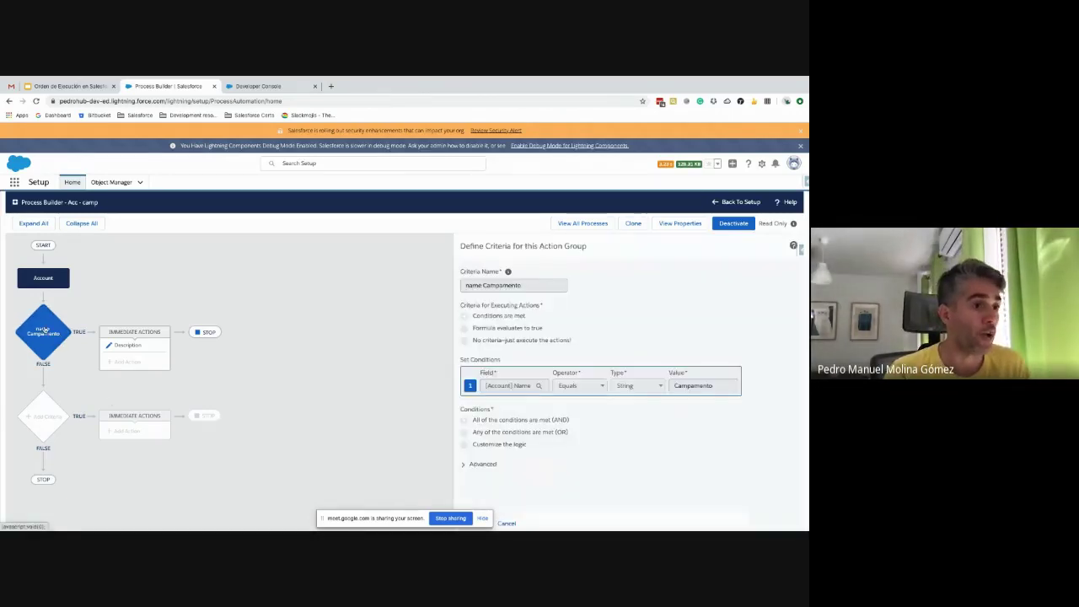
{"action": "left_click", "coordinate": [43, 278]}
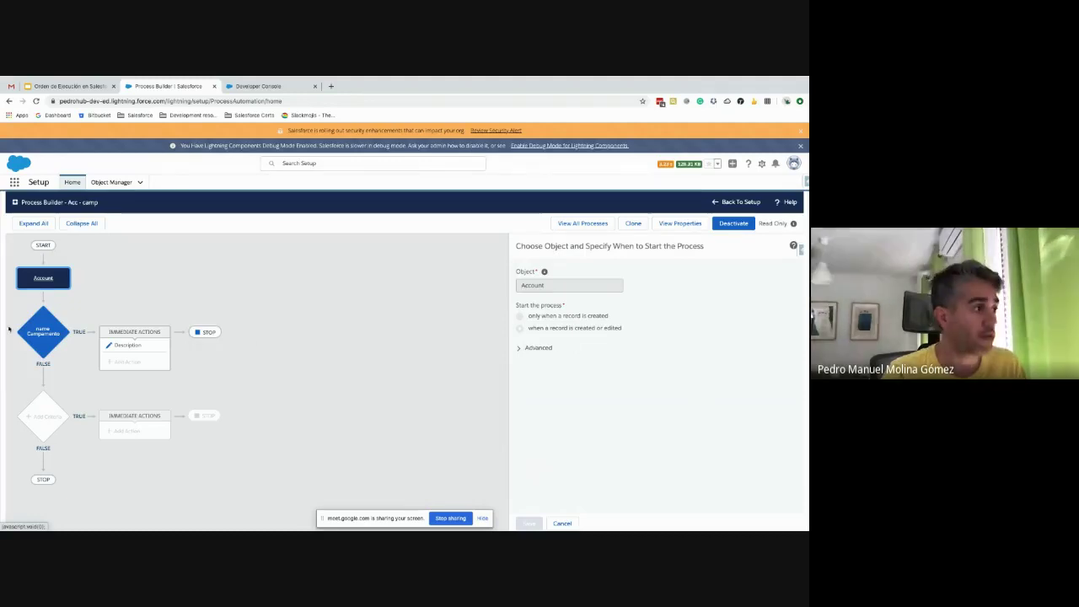
{"action": "left_click", "coordinate": [44, 329]}
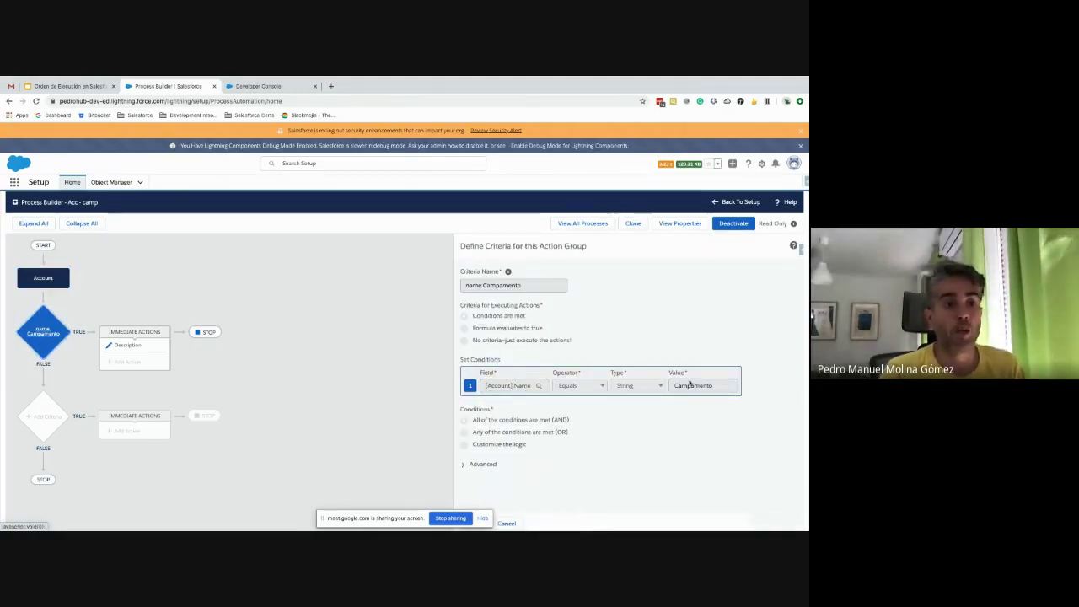
{"action": "left_click", "coordinate": [128, 345]}
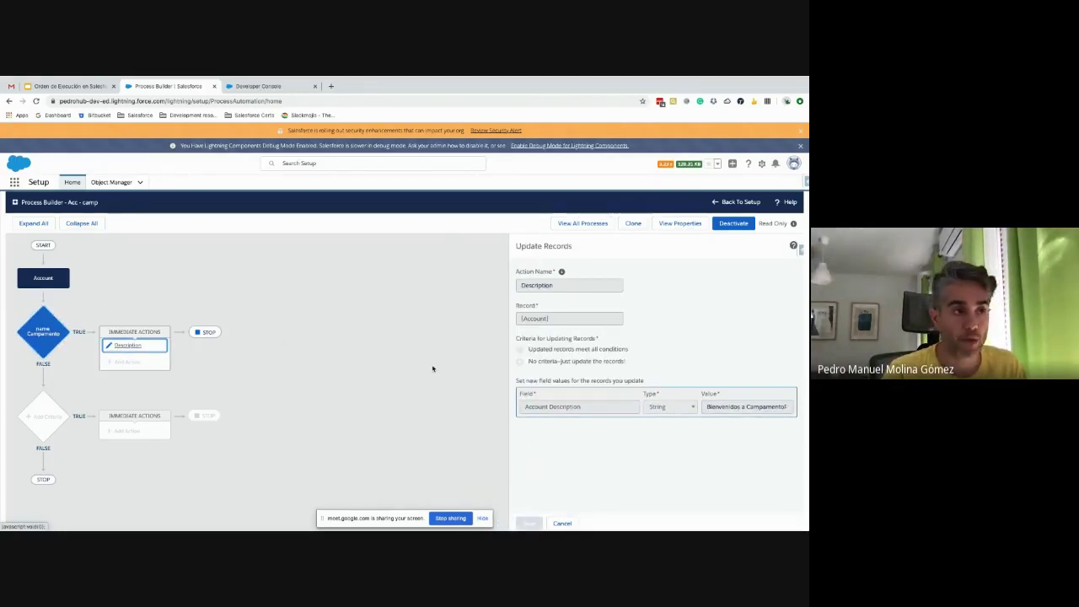
Switch to the code editor, hide the terminal, and view the AccountExecOrderTrigger trigger.
{"action": "key", "text": "ctrl+Left"}
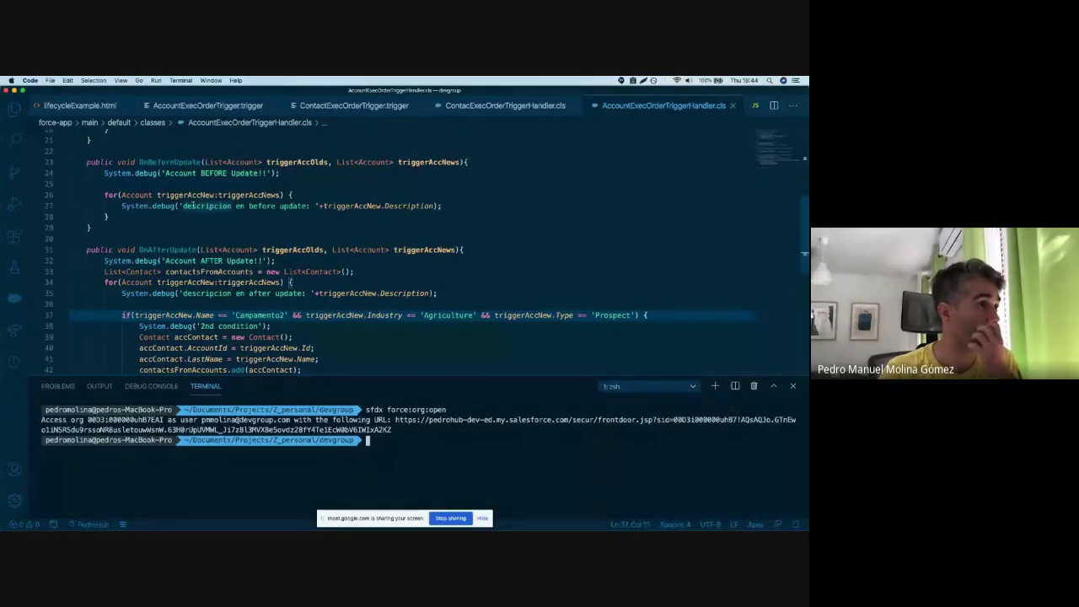
{"action": "scroll", "coordinate": [634, 315], "scroll_direction": "up", "scroll_amount": 1}
{"action": "left_click", "coordinate": [794, 387]}
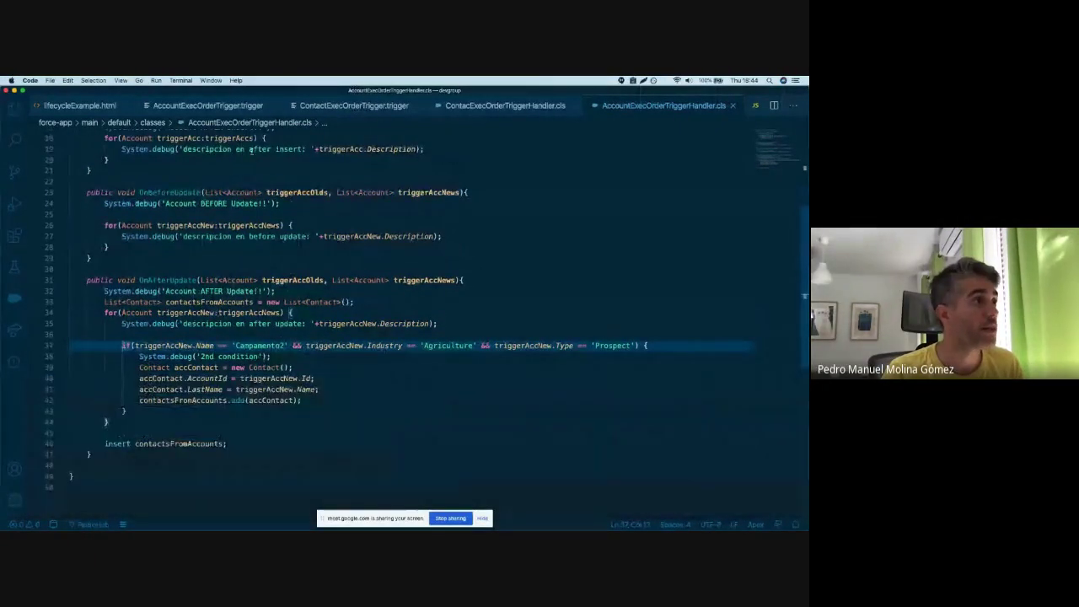
{"action": "left_click", "coordinate": [238, 105]}
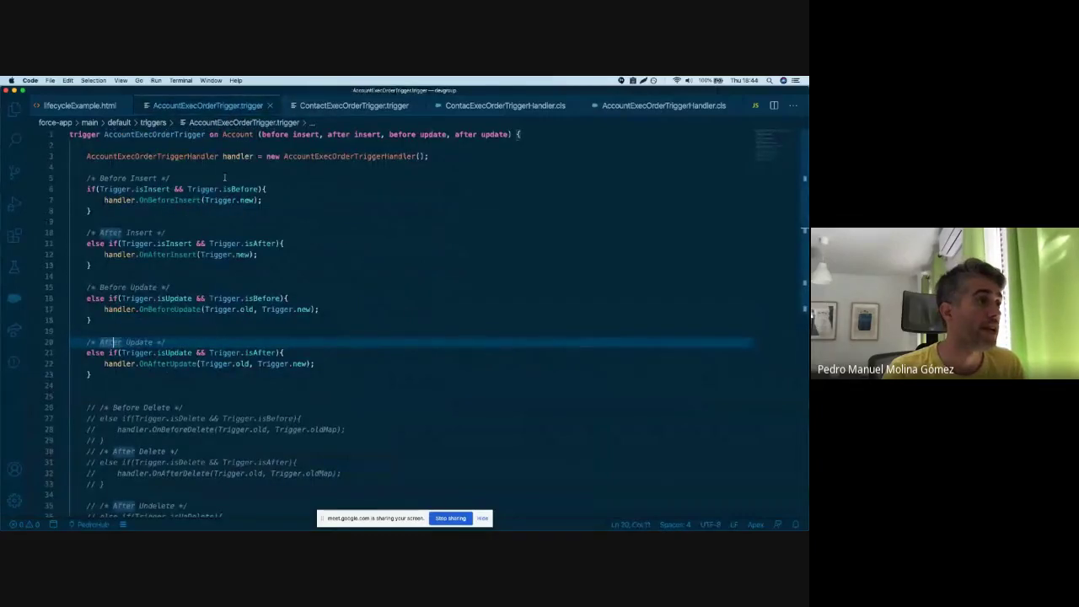
Review the insert and update methods in AccountExecOrderTriggerHandler.cls and highlight the 'Account BEFORE Insert!!' debug line.
{"action": "left_click", "coordinate": [646, 107]}
{"action": "scroll", "coordinate": [201, 171], "scroll_direction": "up", "scroll_amount": 5}
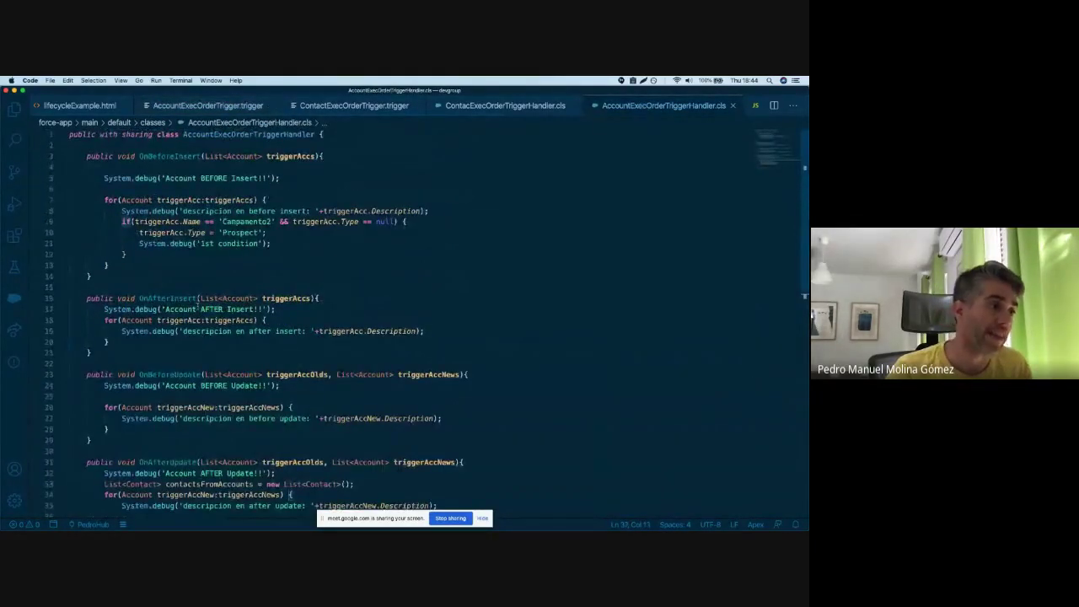
{"action": "key", "text": "Down"}
{"action": "key", "text": "Down"}
{"action": "key", "text": "Down"}
{"action": "key", "text": "Down"}
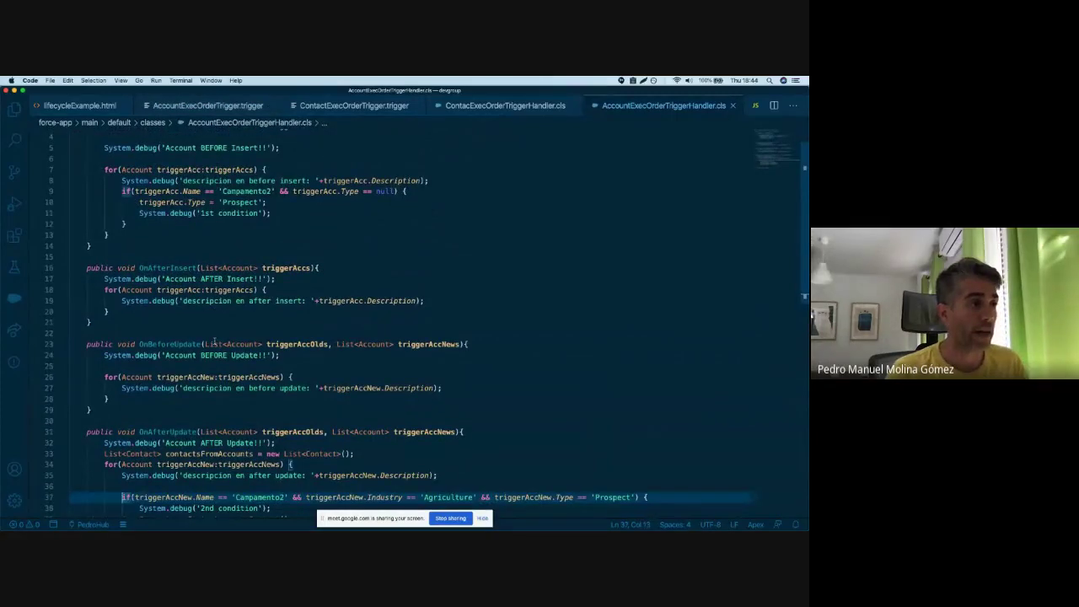
{"action": "scroll", "coordinate": [214, 341], "scroll_direction": "up", "scroll_amount": 1}
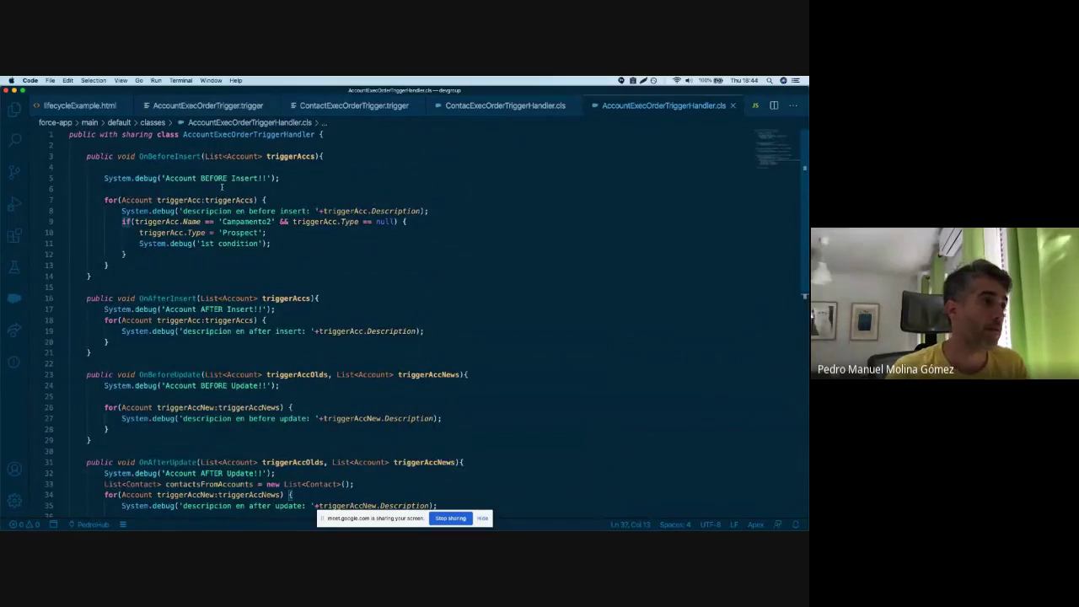
{"action": "left_click", "coordinate": [208, 178]}
{"action": "key", "text": "Home"}
{"action": "key", "text": "shift+End"}
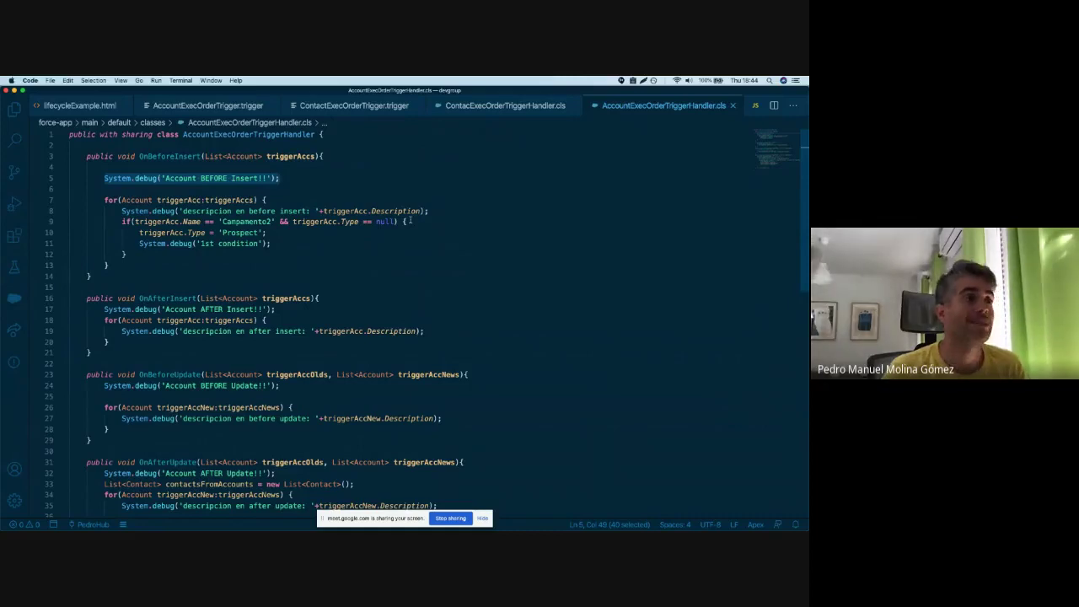
Switch to the Developer Console, set the new account's name to 'Campamento', and execute only the three account insert lines.
{"action": "key", "text": "ctrl+Right"}
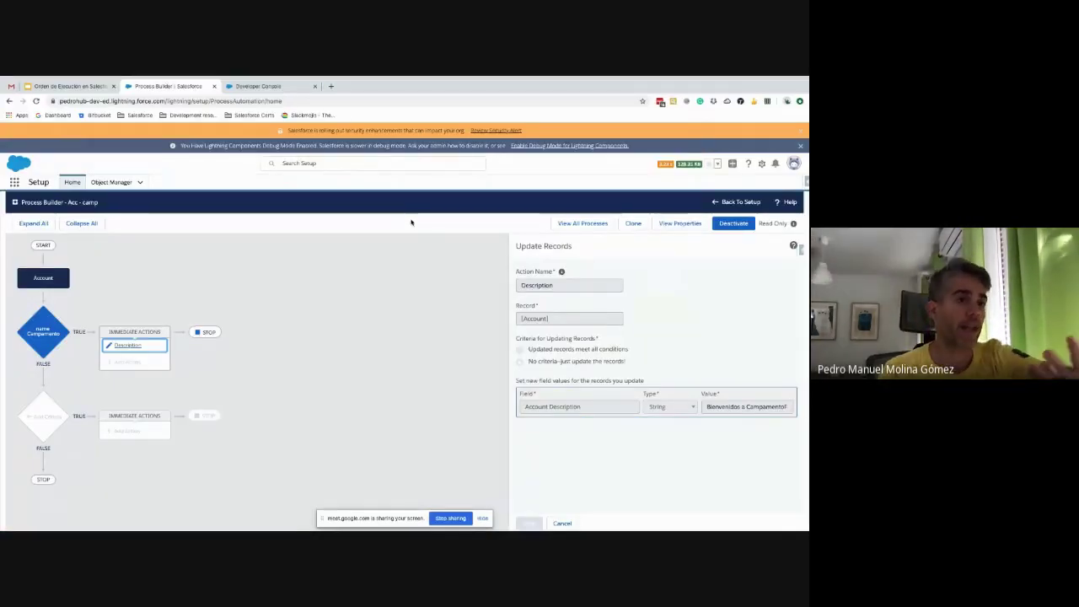
{"action": "left_click", "coordinate": [245, 86]}
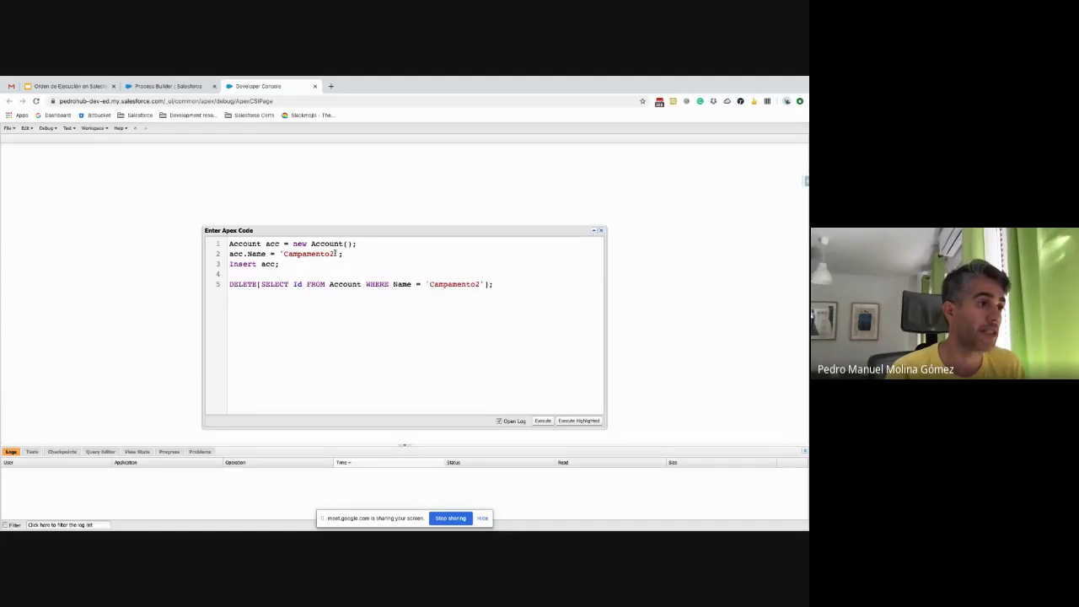
{"action": "left_click_drag", "start_coordinate": [281, 264], "coordinate": [229, 244]}
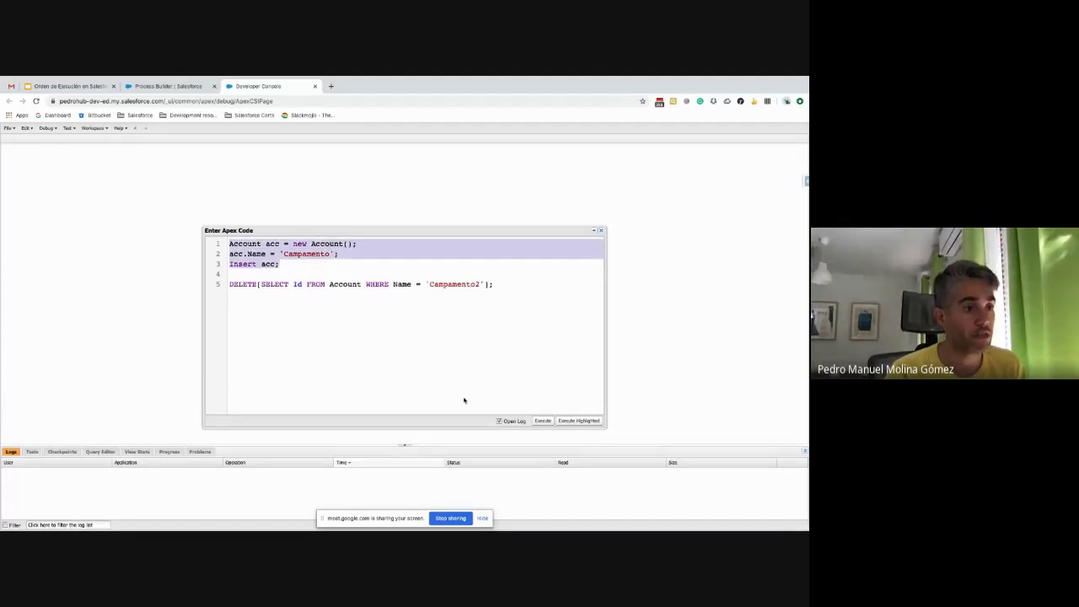
{"action": "left_click", "coordinate": [578, 422]}
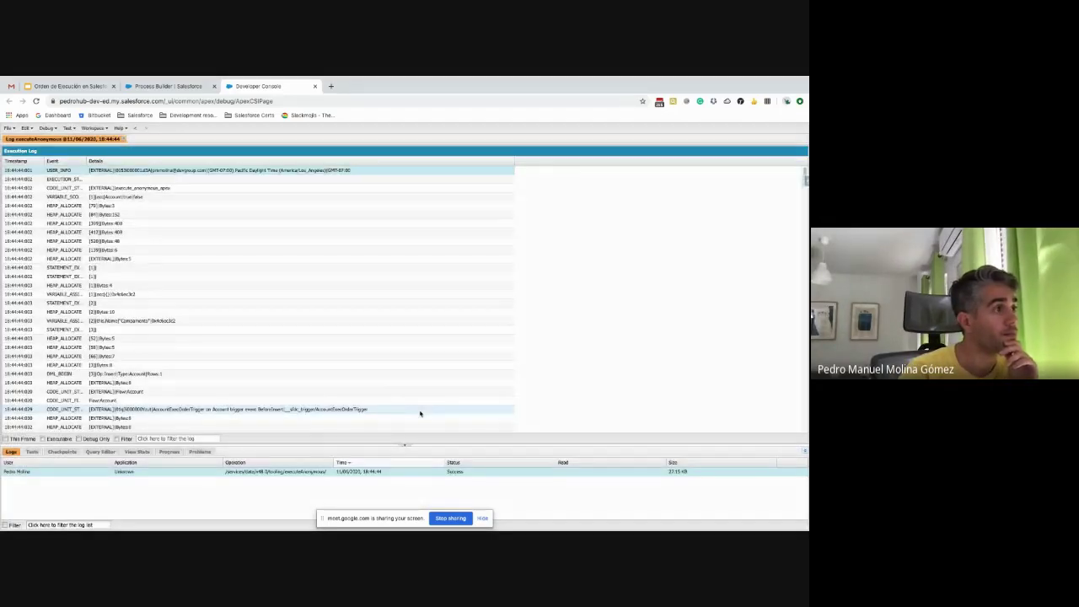
Filter the execution log to debug entries only and examine the Account before and after insert and update entries.
{"action": "left_click", "coordinate": [84, 440]}
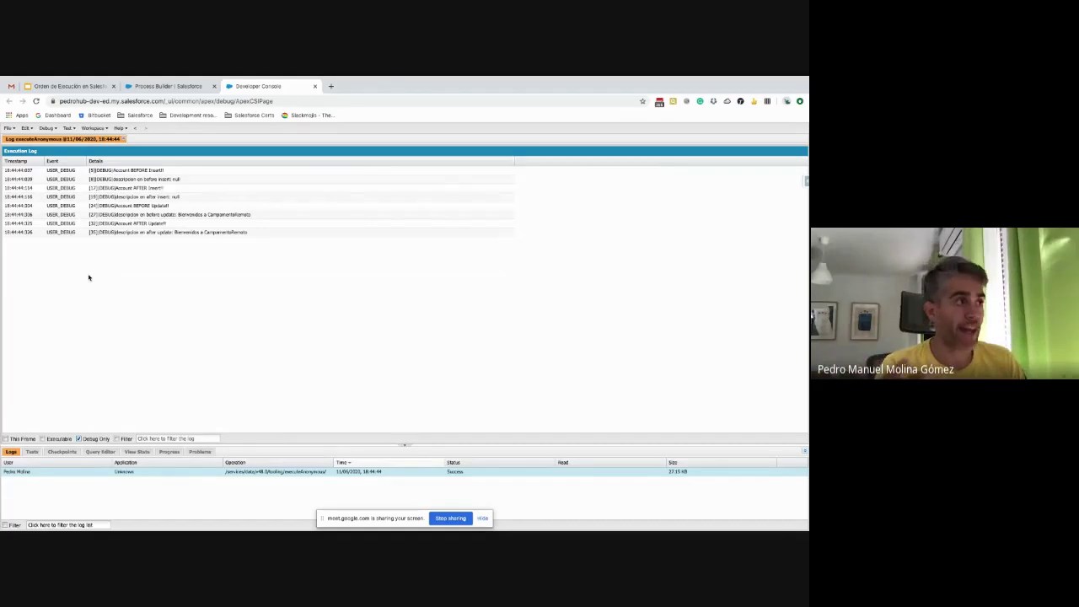
{"action": "left_click", "coordinate": [170, 171]}
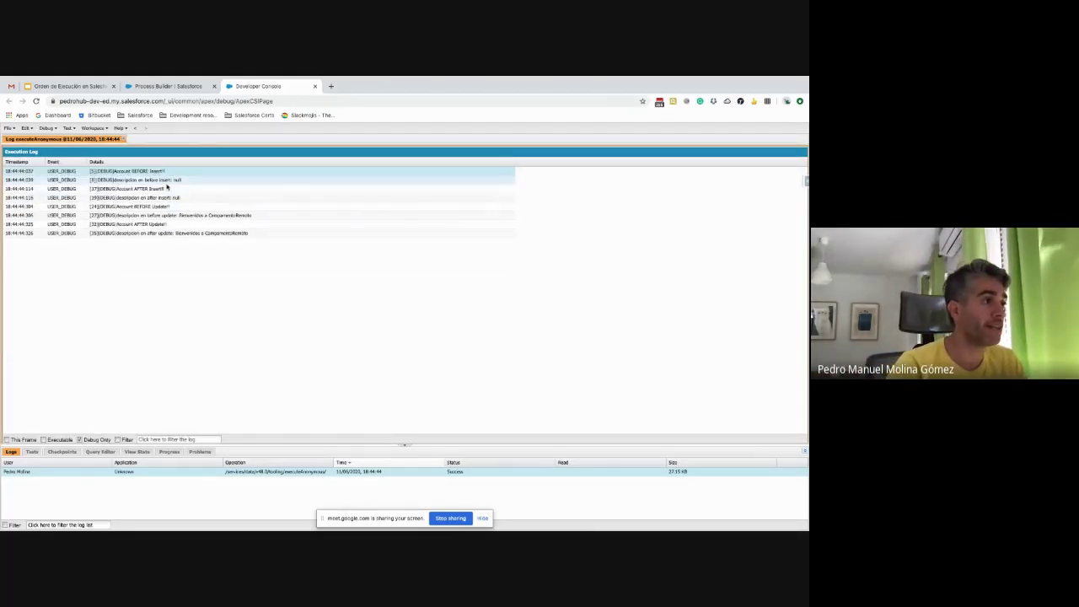
{"action": "left_click", "coordinate": [163, 190]}
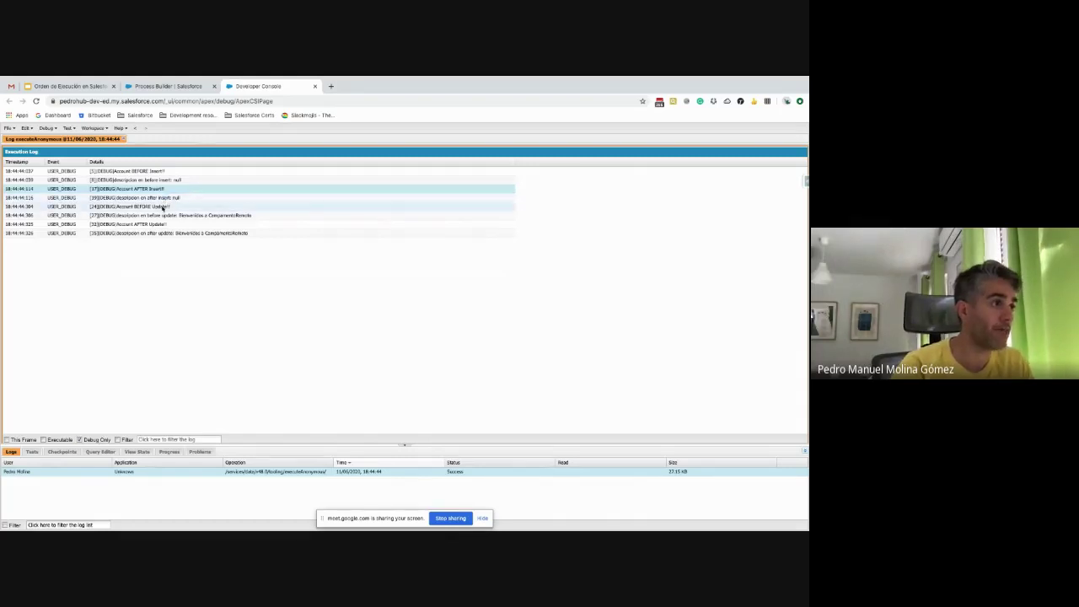
{"action": "left_click", "coordinate": [163, 207]}
{"action": "left_click", "coordinate": [163, 225]}
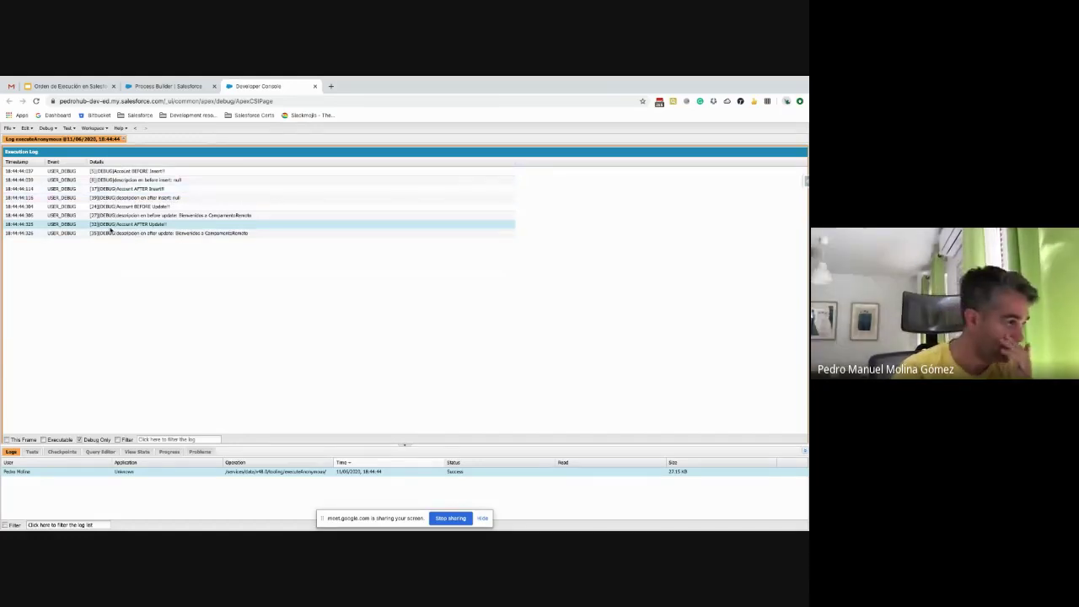
Switch the log to the predefined Analysis perspective.
{"action": "left_click", "coordinate": [51, 129]}
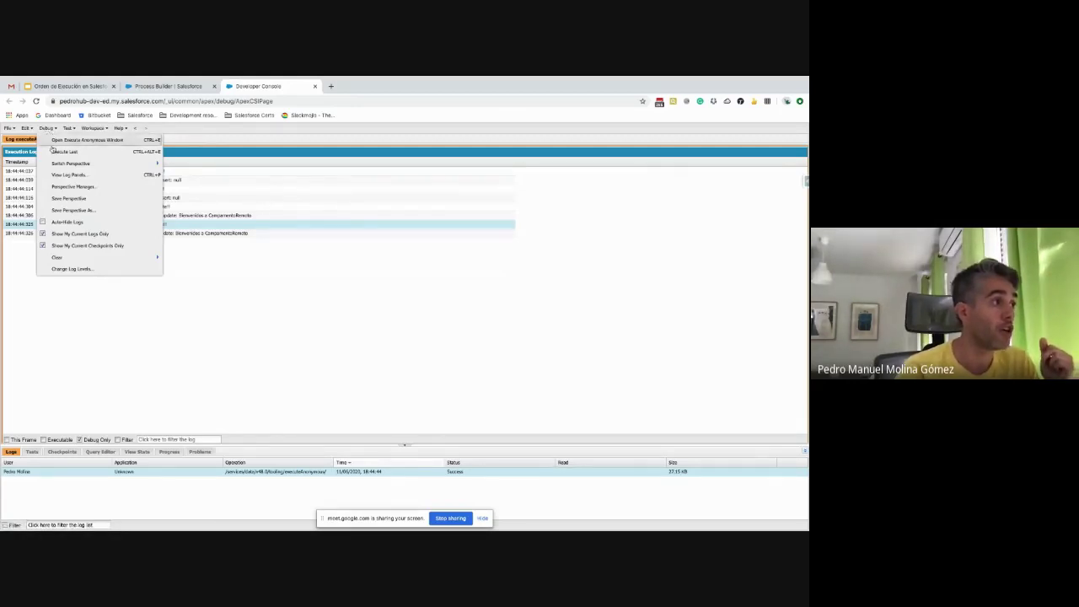
{"action": "mouse_move", "coordinate": [126, 164]}
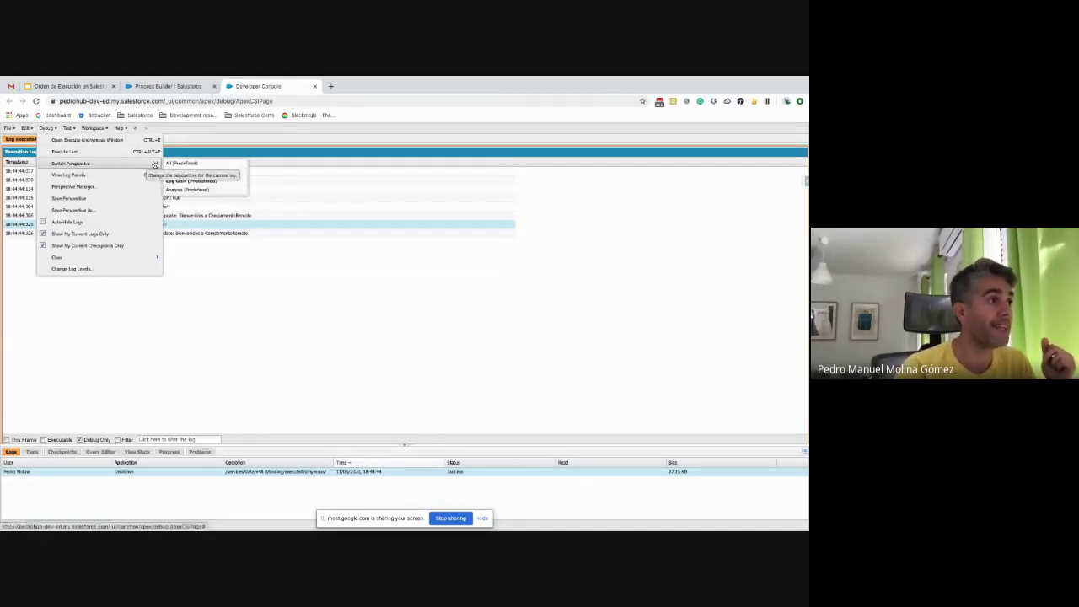
{"action": "left_click", "coordinate": [191, 190]}
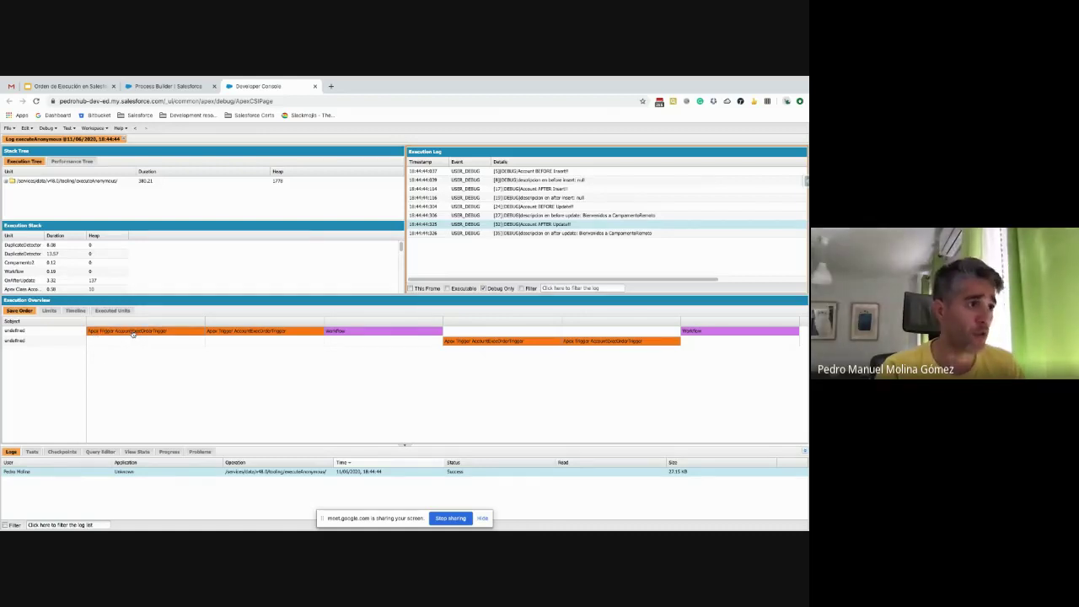
Locate the first Workflow block of the save order in the execution log and examine its rule evaluation entries.
{"action": "left_click", "coordinate": [331, 332]}
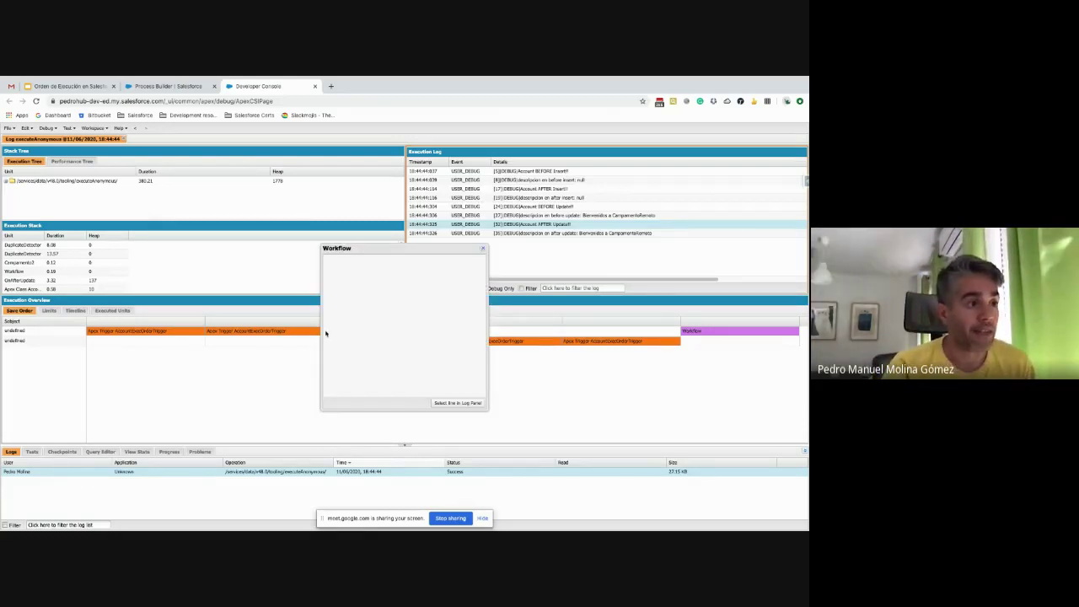
{"action": "left_click", "coordinate": [454, 403]}
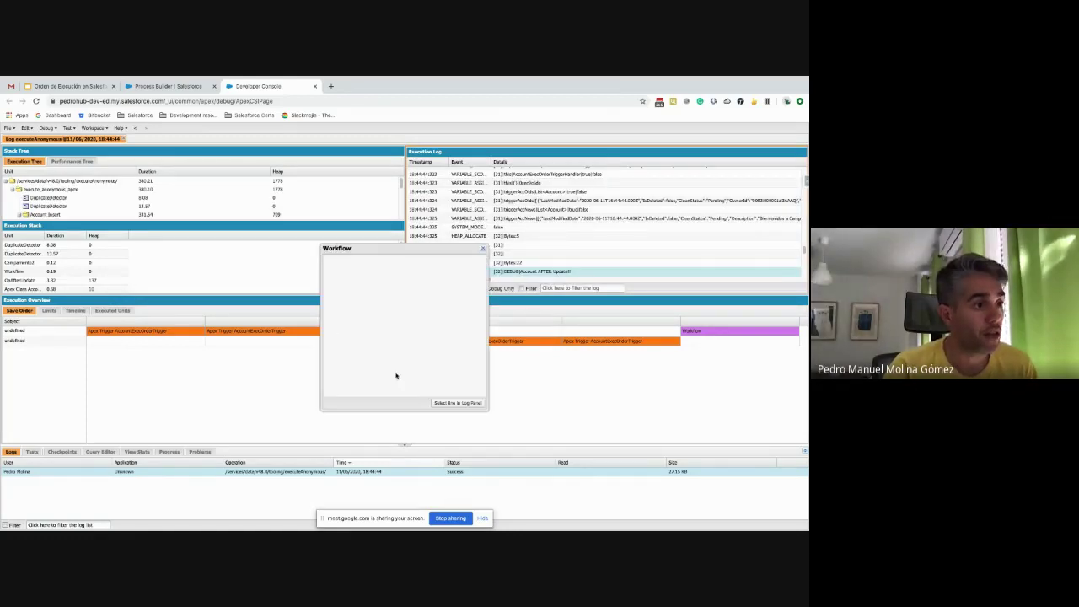
{"action": "left_click", "coordinate": [338, 336]}
{"action": "left_click", "coordinate": [440, 404]}
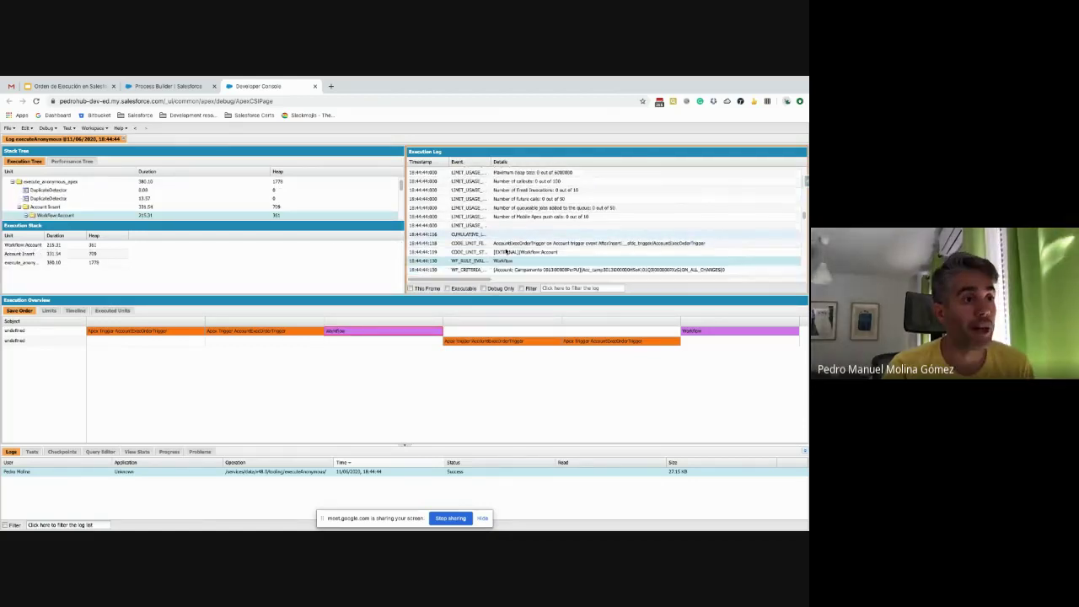
{"action": "left_click", "coordinate": [487, 261]}
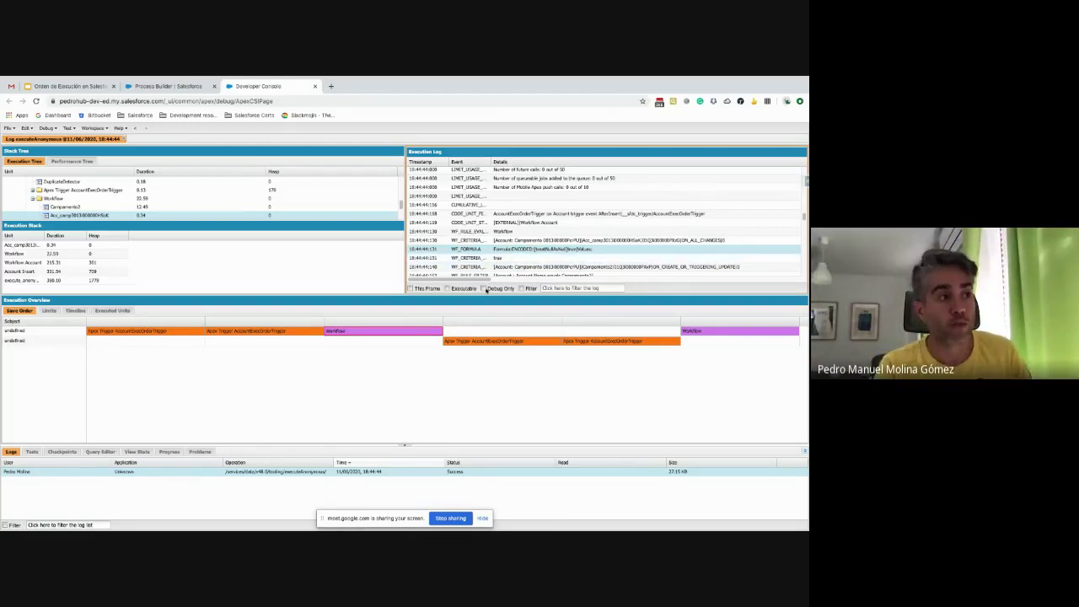
Limit the execution log to debug entries again and check the details of the first Workflow block.
{"action": "left_click", "coordinate": [484, 288]}
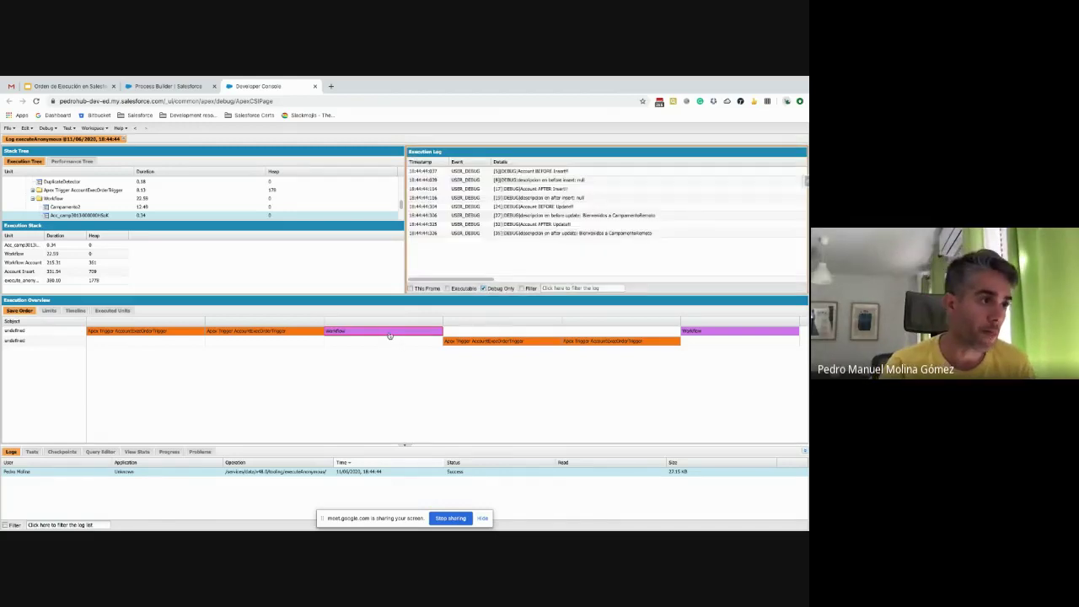
{"action": "left_click", "coordinate": [389, 334]}
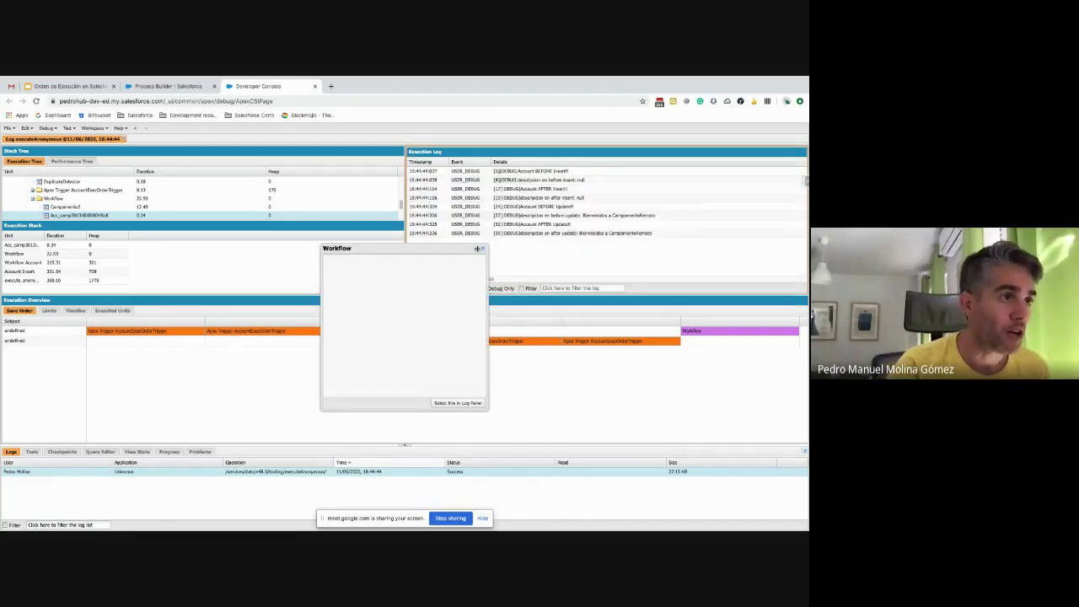
{"action": "left_click", "coordinate": [483, 249]}
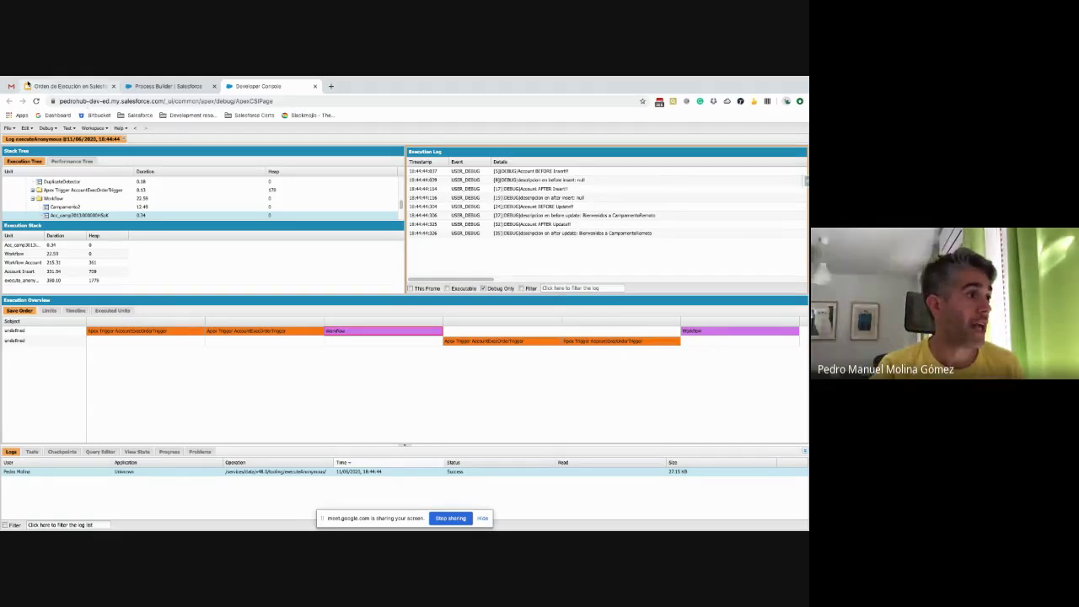
View the Triggers y Orden de Ejecución slide in the presentation, and return to the Developer Console.
{"action": "left_click", "coordinate": [27, 85]}
{"action": "left_click", "coordinate": [58, 415]}
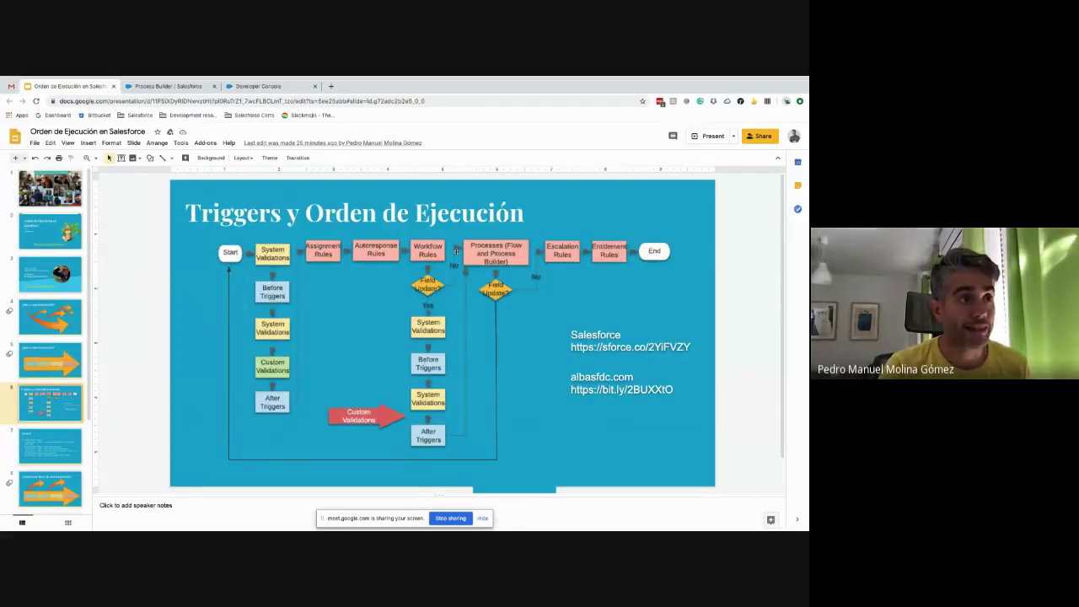
{"action": "left_click", "coordinate": [258, 86]}
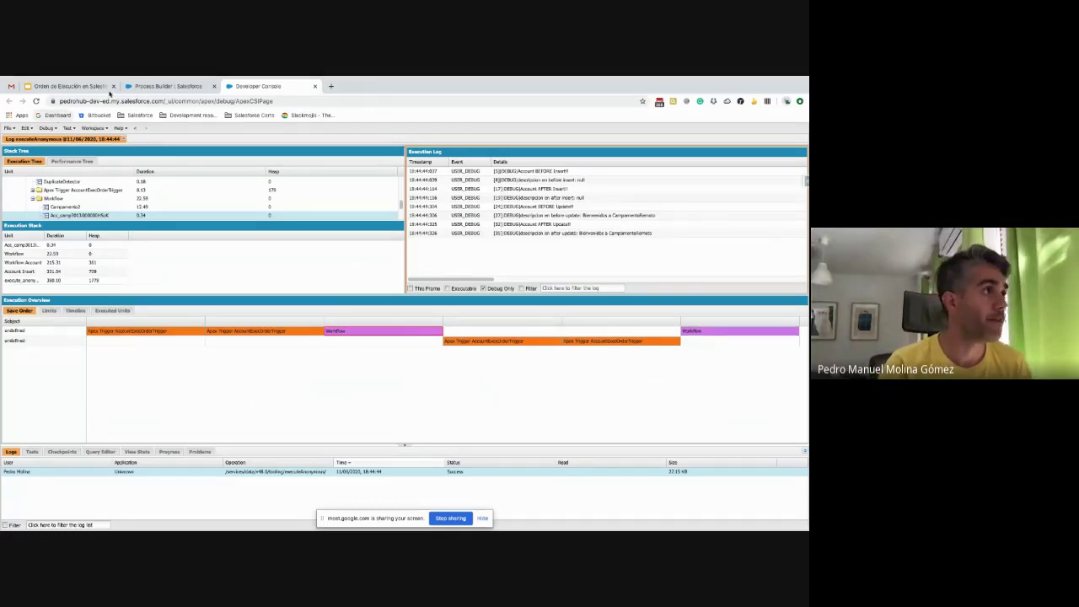
Return to Process Builder and open version 4 of the Acc - camp process from the list of all processes.
{"action": "left_click", "coordinate": [141, 87]}
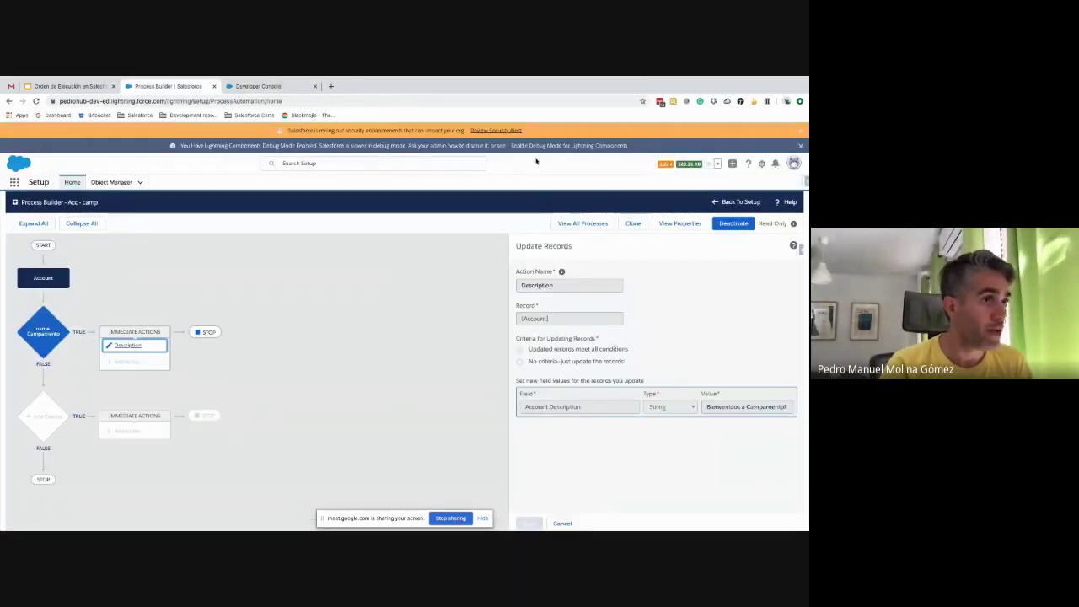
{"action": "left_click", "coordinate": [583, 224]}
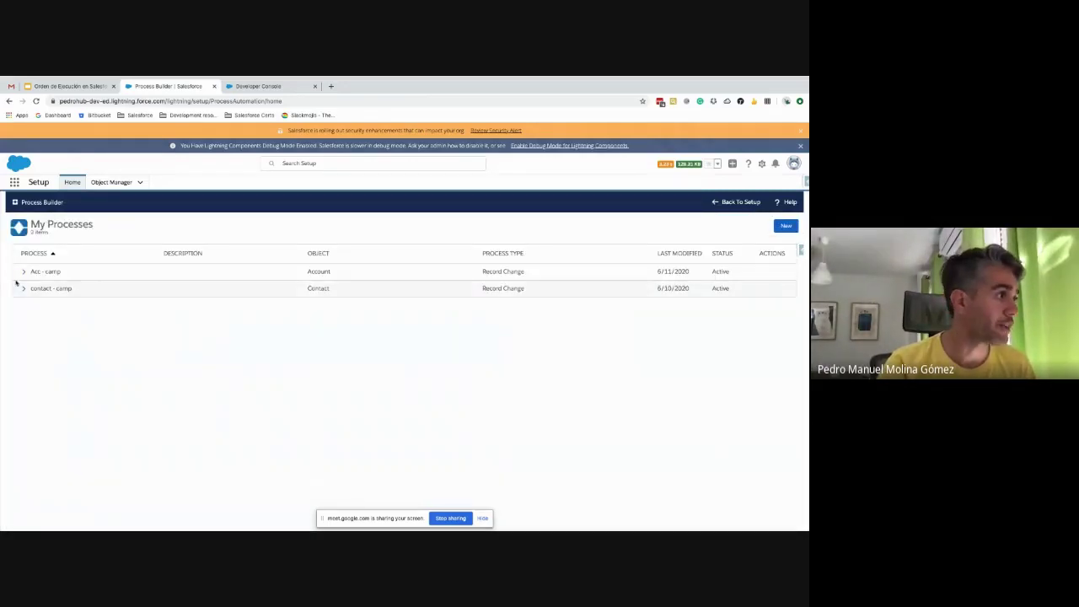
{"action": "left_click", "coordinate": [24, 271]}
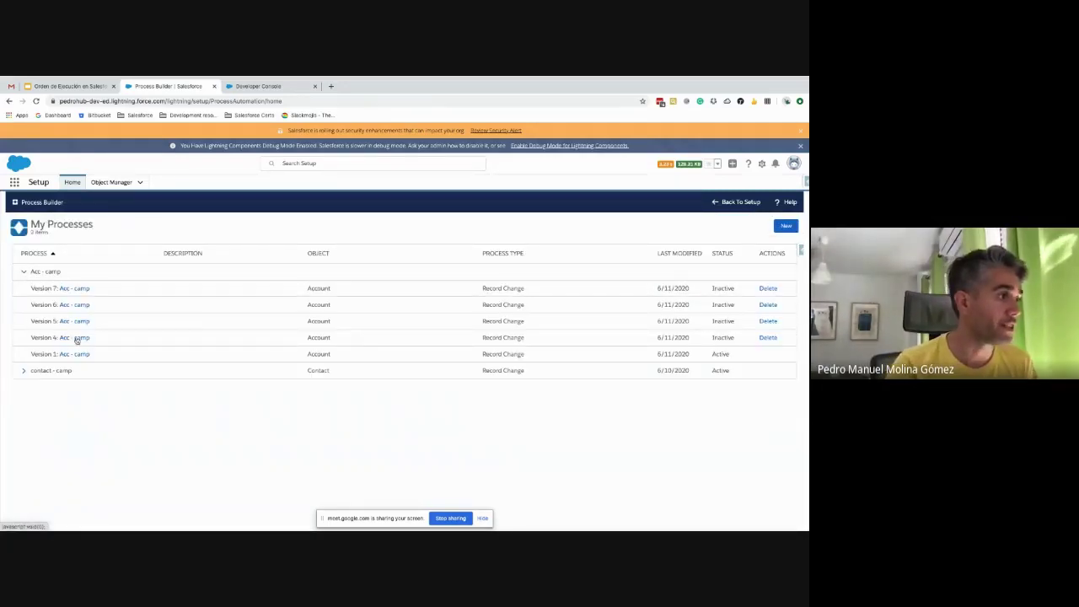
{"action": "left_click", "coordinate": [76, 338]}
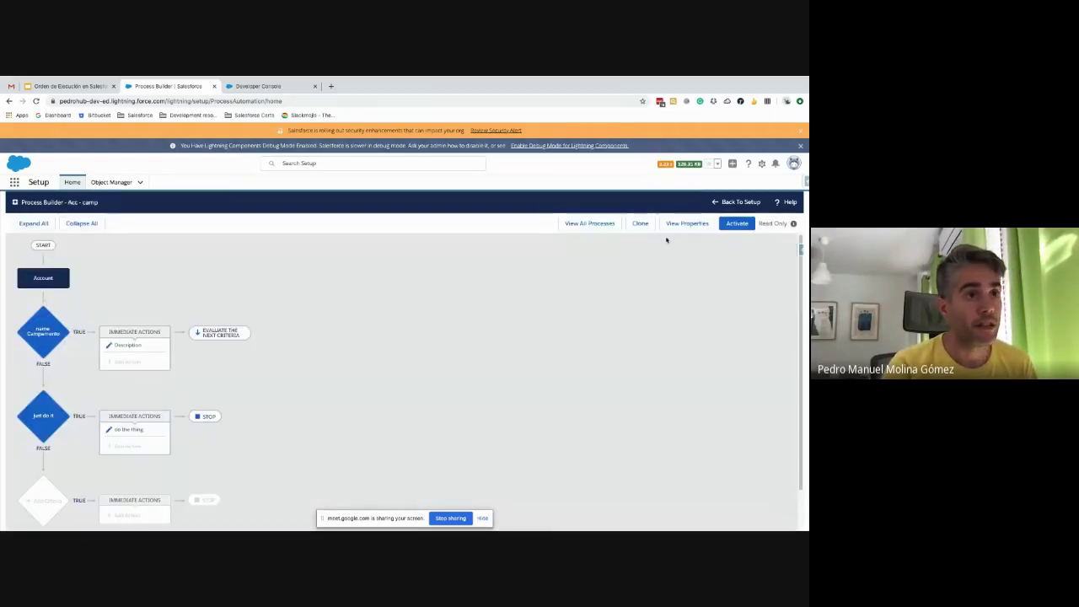
Open version 4 of the Acc - camp process from the list of all processes and activate it.
{"action": "left_click", "coordinate": [571, 224]}
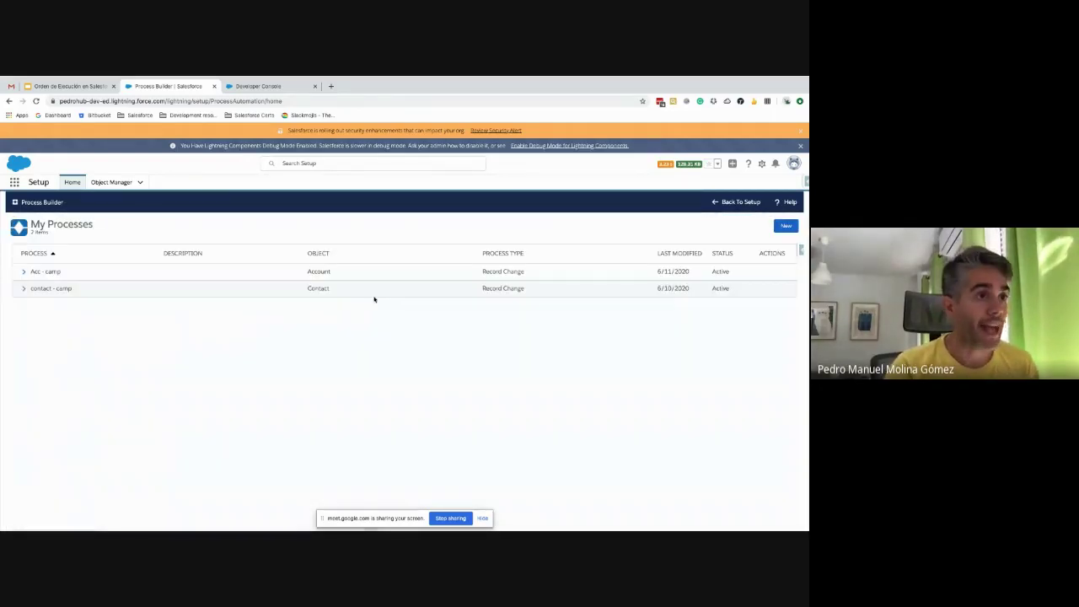
{"action": "left_click", "coordinate": [38, 272]}
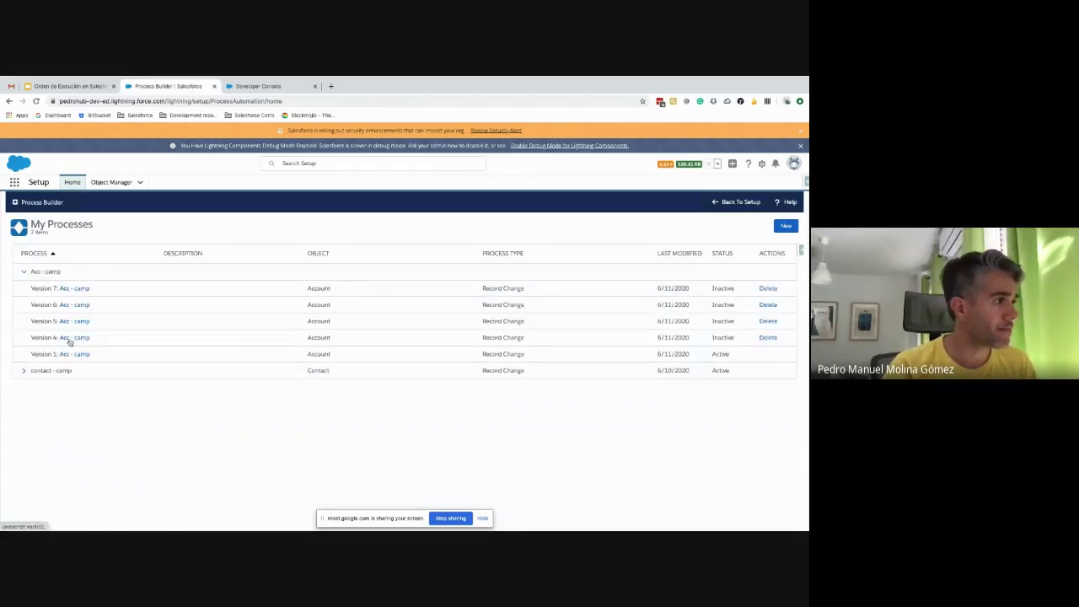
{"action": "left_click", "coordinate": [70, 339]}
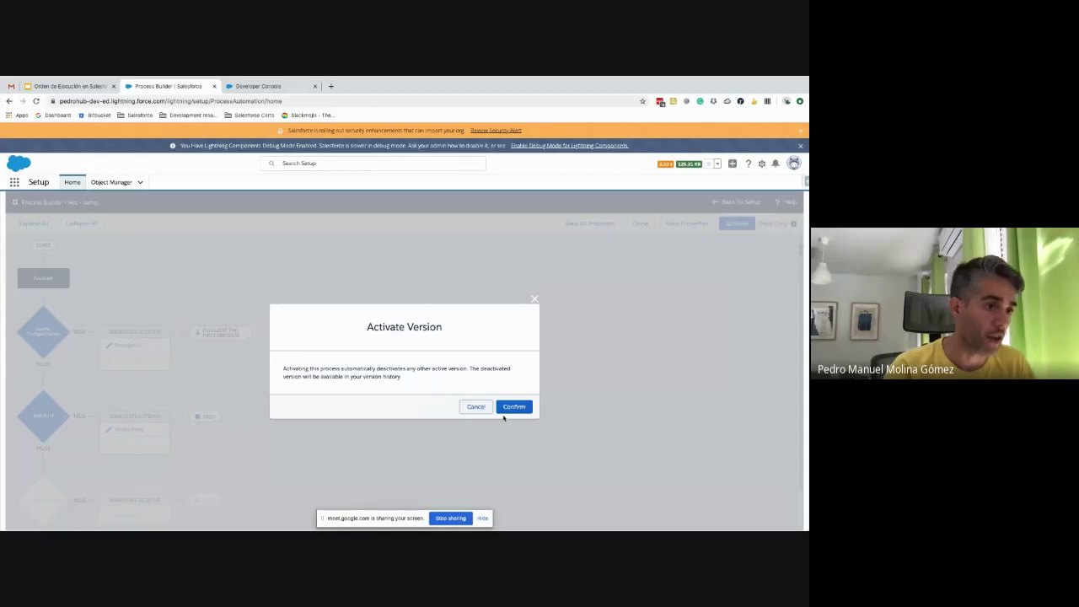
{"action": "left_click", "coordinate": [527, 411]}
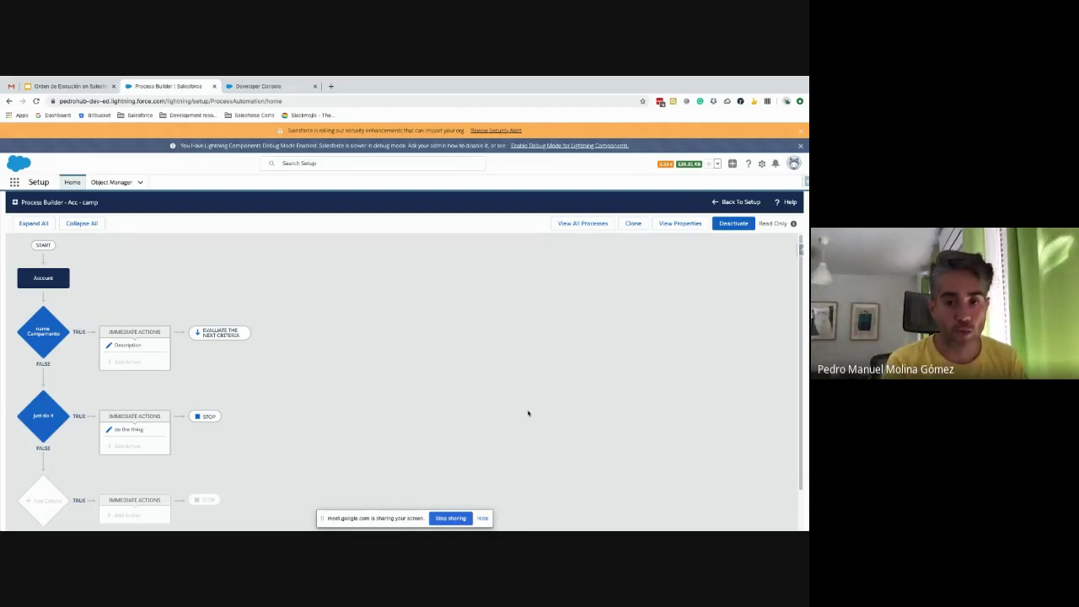
Examine the name Campamento and just do it criteria of the Acc - camp process.
{"action": "scroll", "coordinate": [115, 297], "scroll_direction": "down", "scroll_amount": 1}
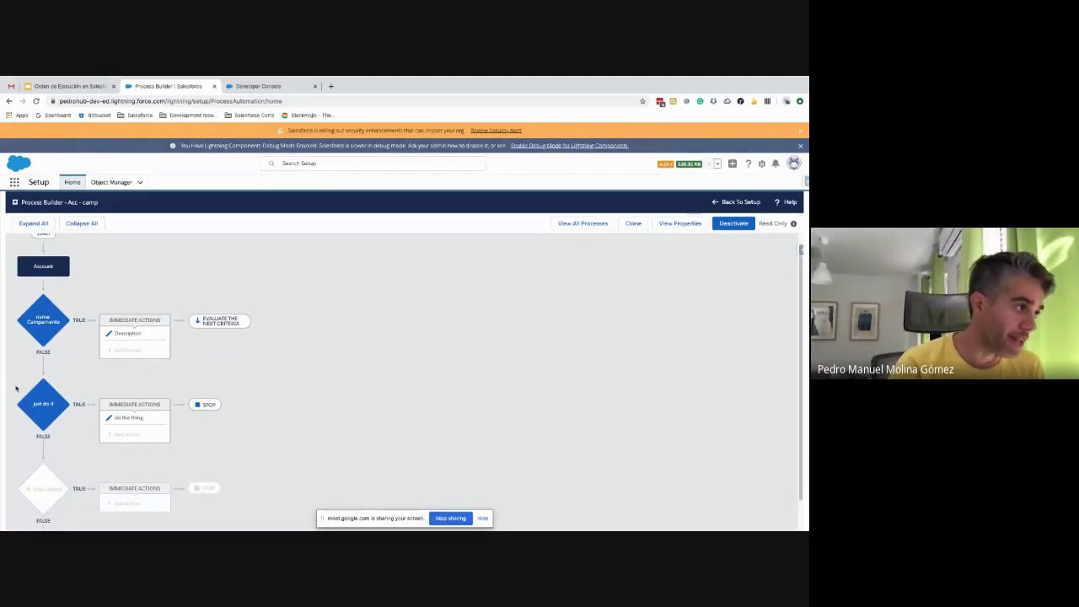
{"action": "left_click", "coordinate": [42, 320]}
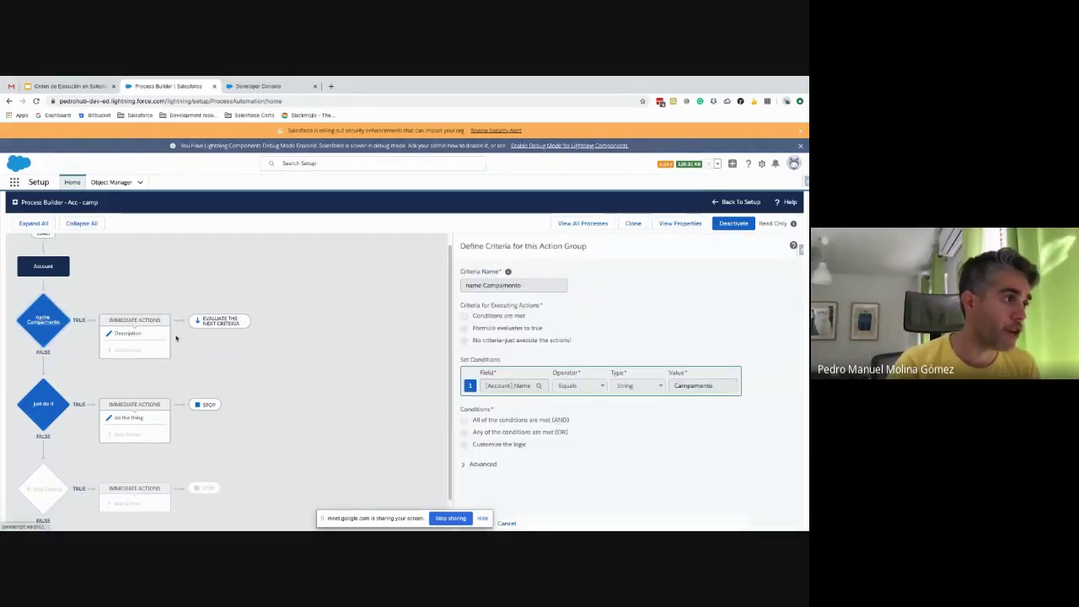
{"action": "left_click", "coordinate": [42, 404]}
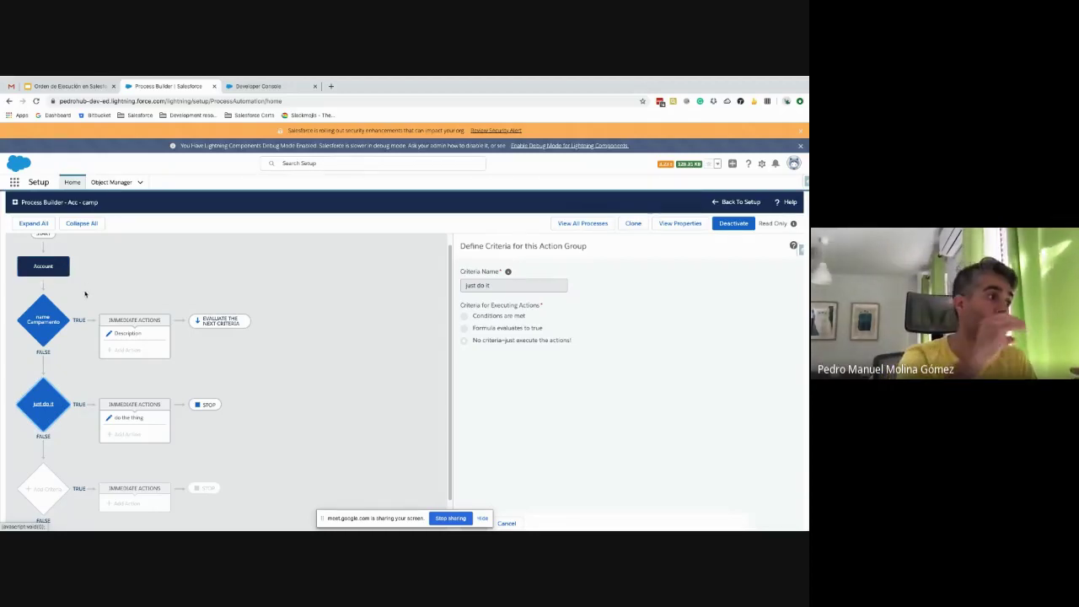
{"action": "scroll", "coordinate": [110, 291], "scroll_direction": "up", "scroll_amount": 1}
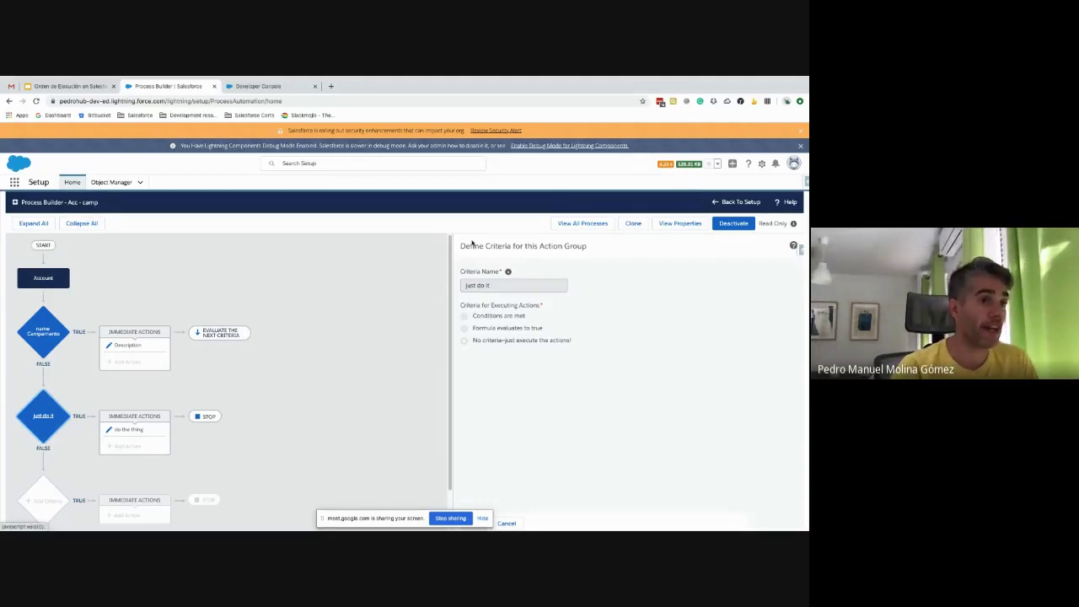
Reopen the active Acc - camp version from the process list and review both criteria and the do the thing action.
{"action": "left_click", "coordinate": [582, 222]}
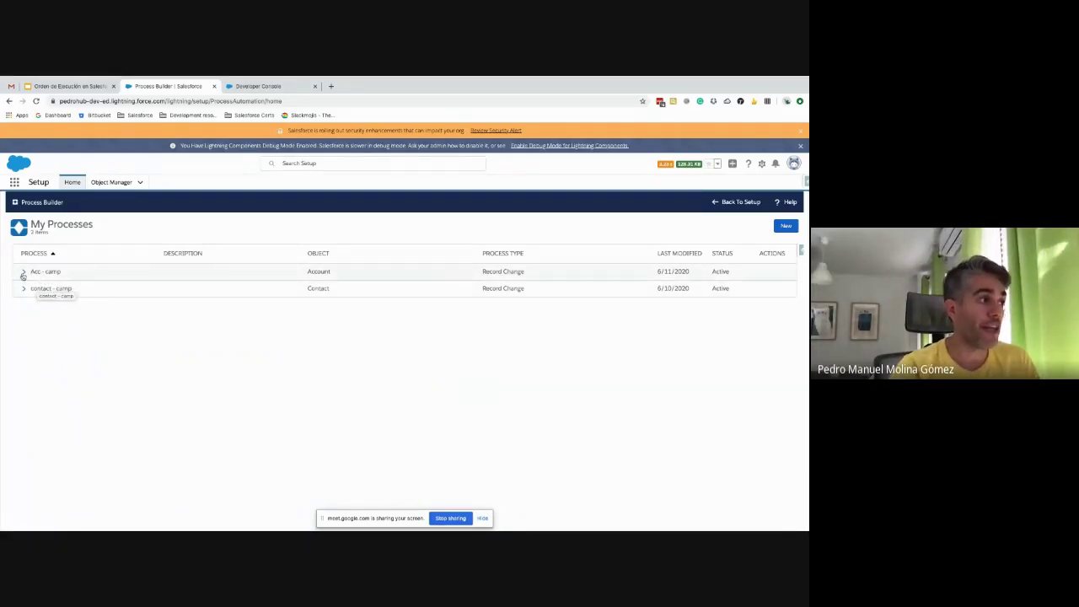
{"action": "left_click", "coordinate": [23, 273]}
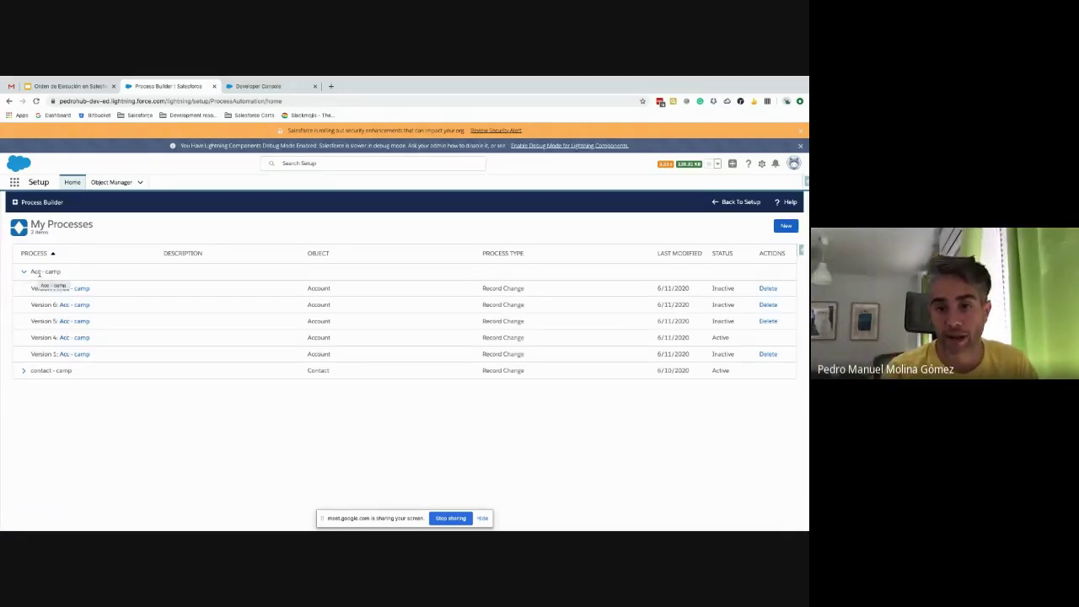
{"action": "left_click", "coordinate": [70, 324]}
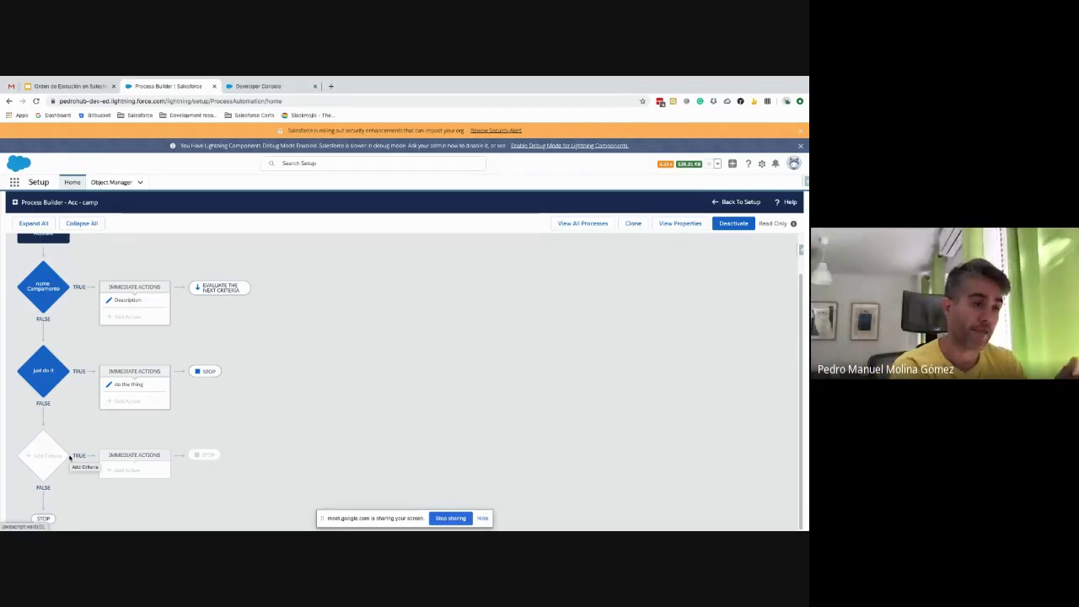
{"action": "left_click", "coordinate": [54, 291]}
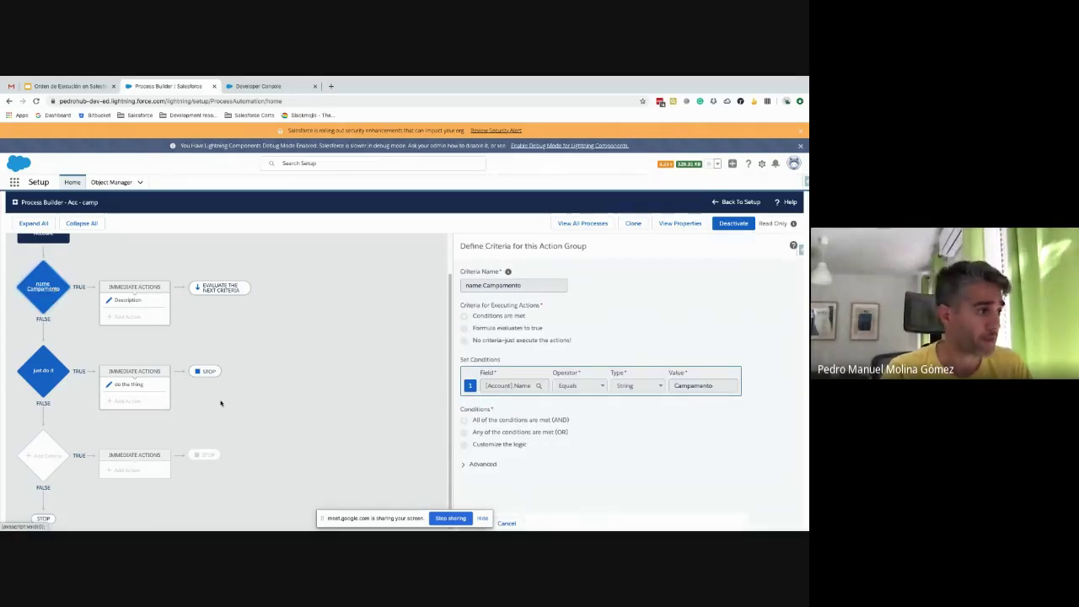
{"action": "left_click", "coordinate": [52, 382]}
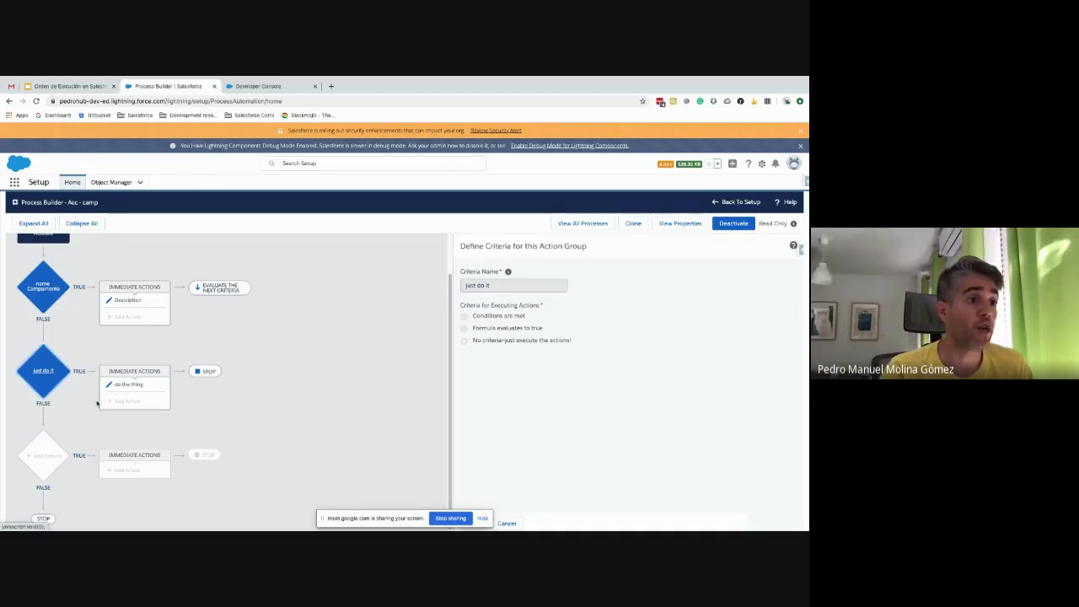
{"action": "left_click", "coordinate": [130, 384]}
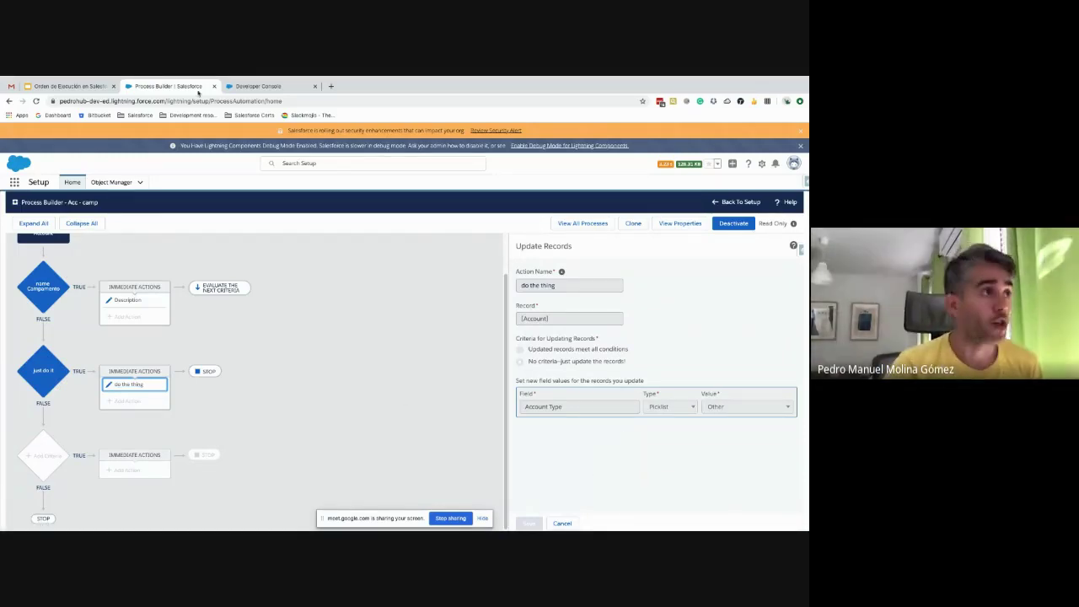
In the Developer Console, set the anonymous Apex DELETE query's account name to Campamento and execute only that statement without opening its log.
{"action": "left_click", "coordinate": [256, 86]}
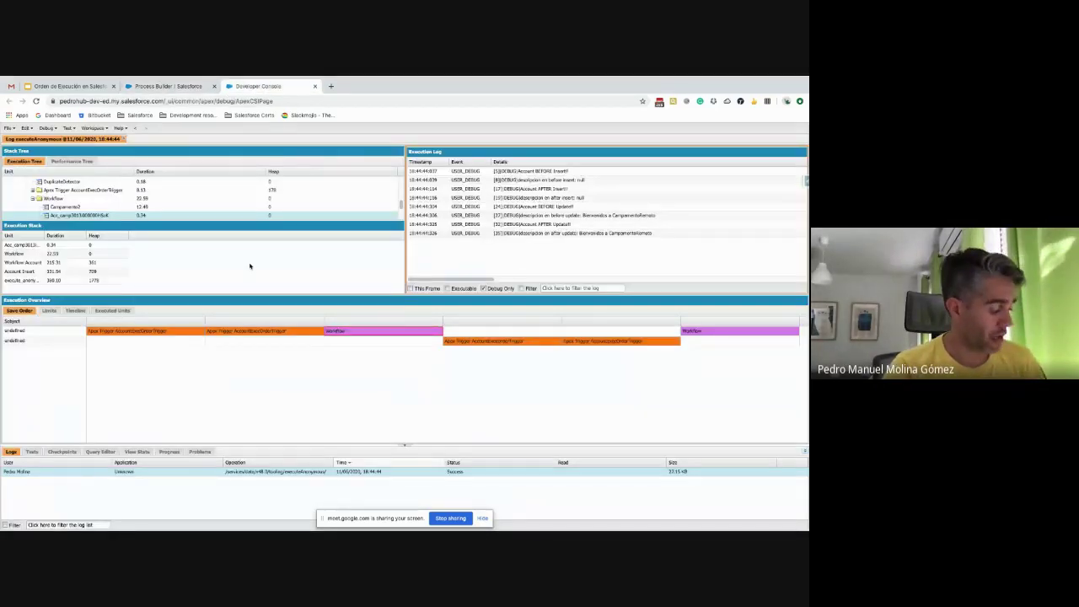
{"action": "key", "text": "ctrl+e"}
{"action": "left_click", "coordinate": [366, 290]}
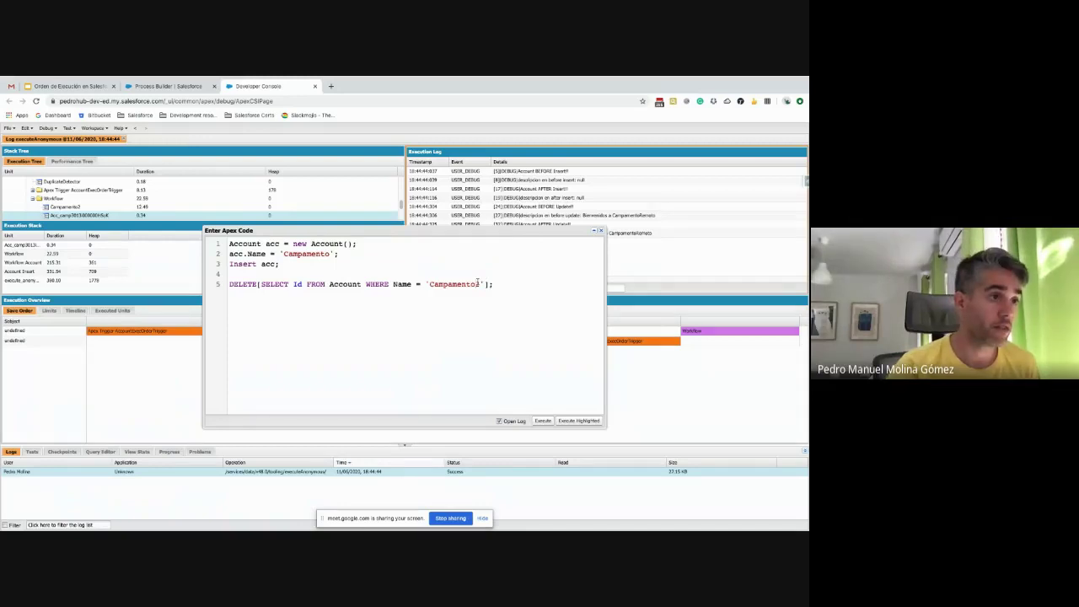
{"action": "key", "text": "shift+End"}
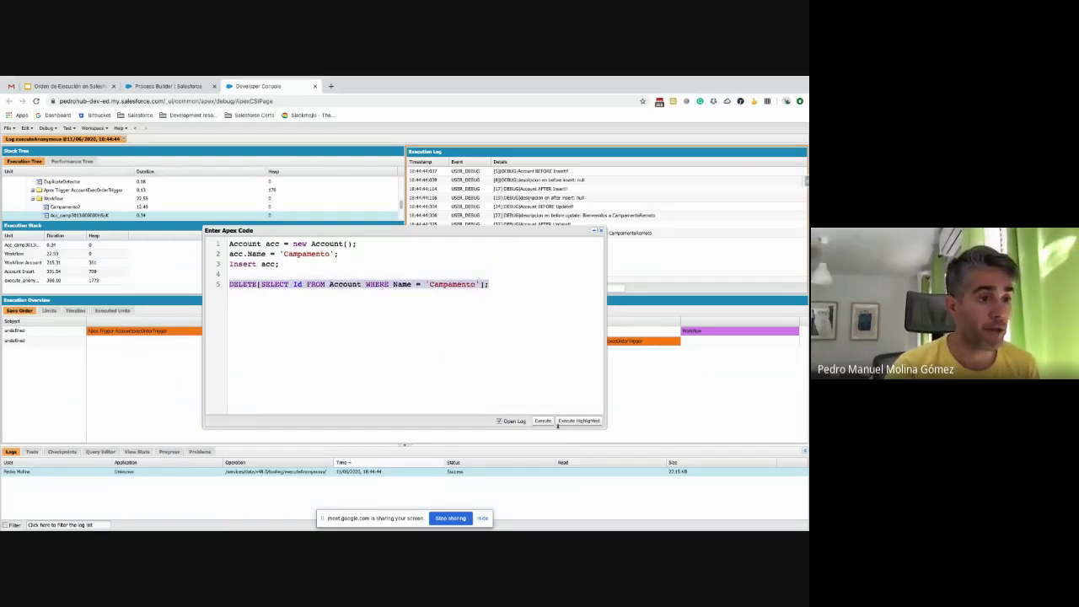
{"action": "left_click", "coordinate": [558, 422]}
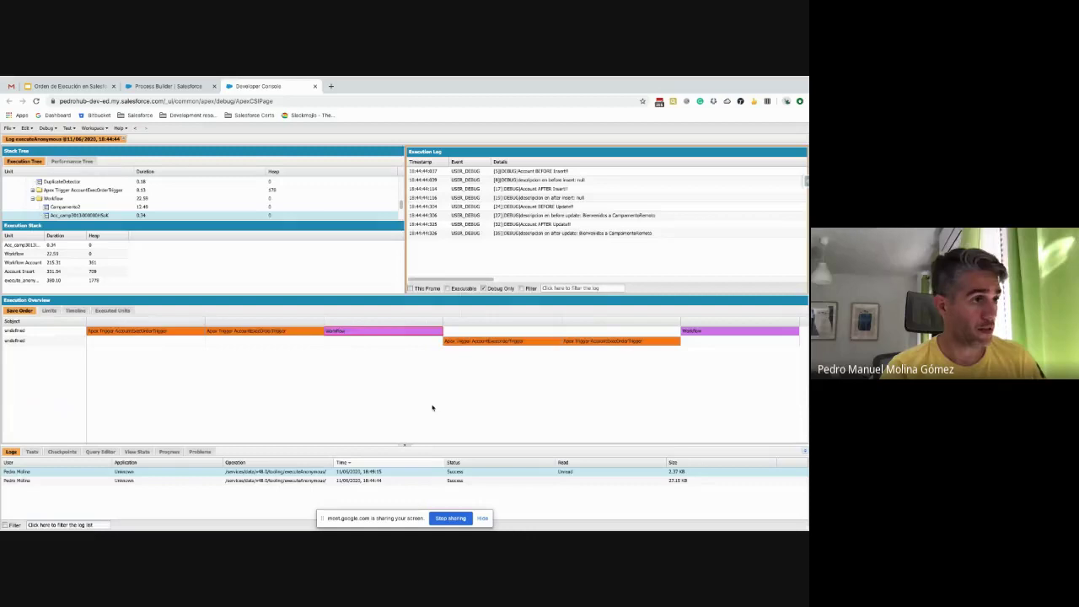
Execute only the three anonymous Apex lines that create and insert the Campamento account, with the log set to open.
{"action": "key", "text": "ctrl+e"}
{"action": "left_click", "coordinate": [391, 265]}
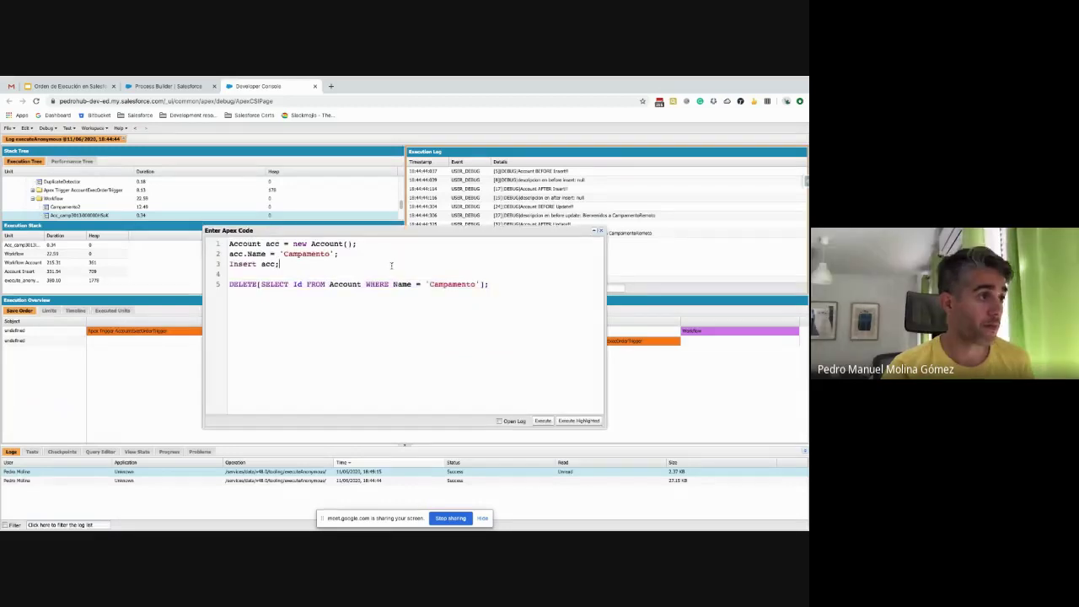
{"action": "key", "text": "Up"}
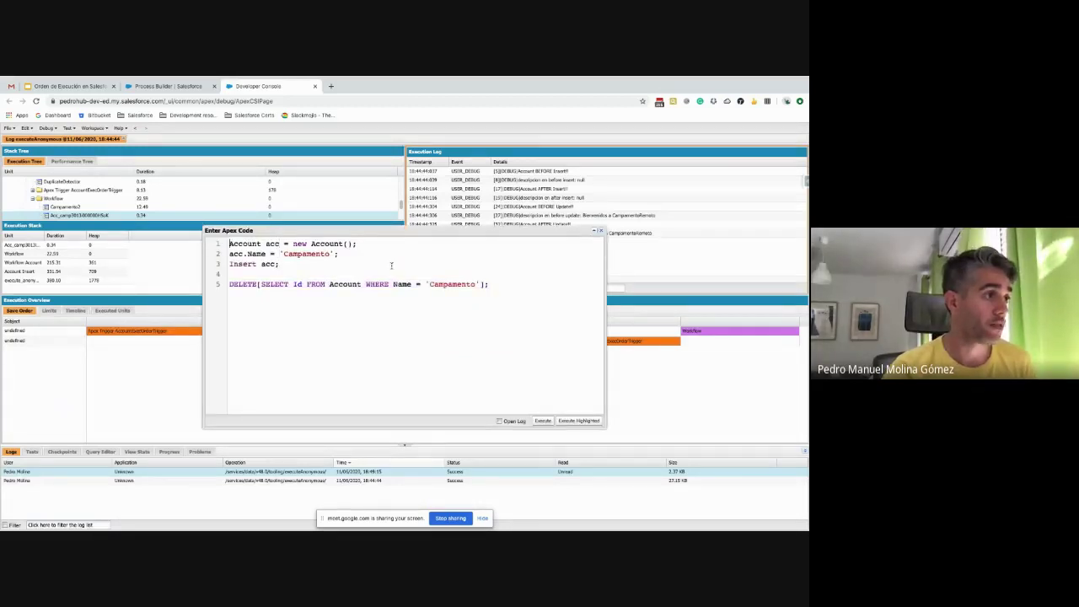
{"action": "key", "text": "shift+Down"}
{"action": "key", "text": "shift+Down"}
{"action": "key", "text": "shift+Down"}
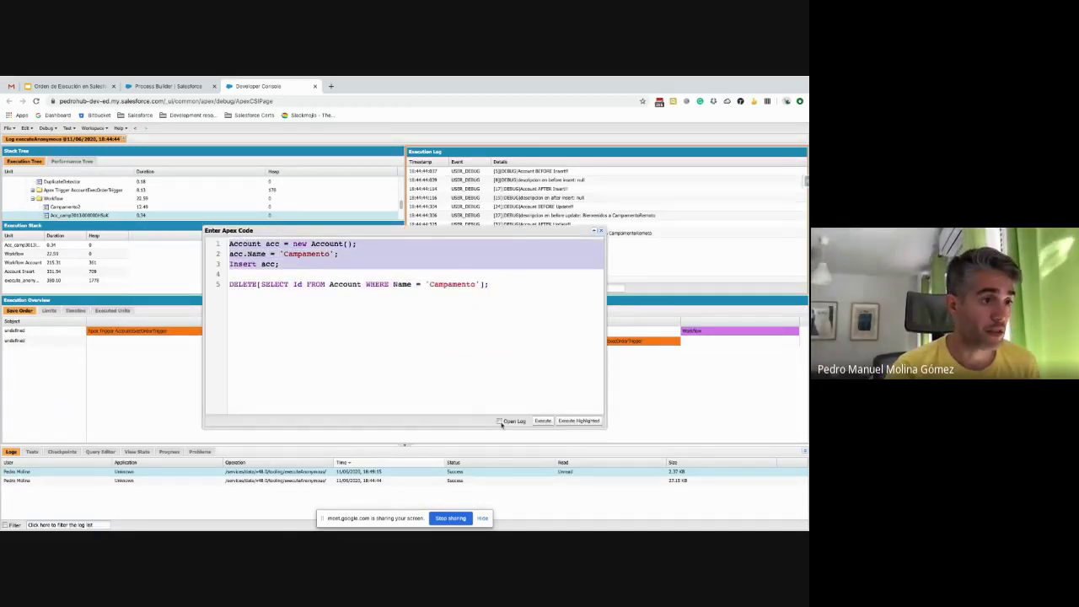
{"action": "left_click", "coordinate": [578, 421]}
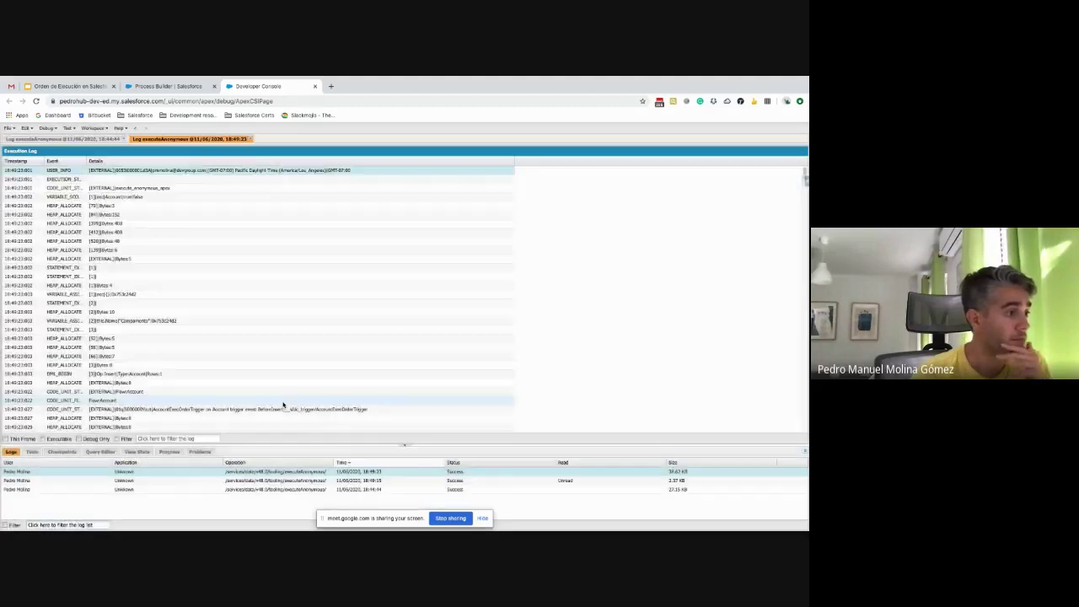
Limit the new execution log to debug entries and display it in the Analysis perspective.
{"action": "left_click", "coordinate": [79, 439]}
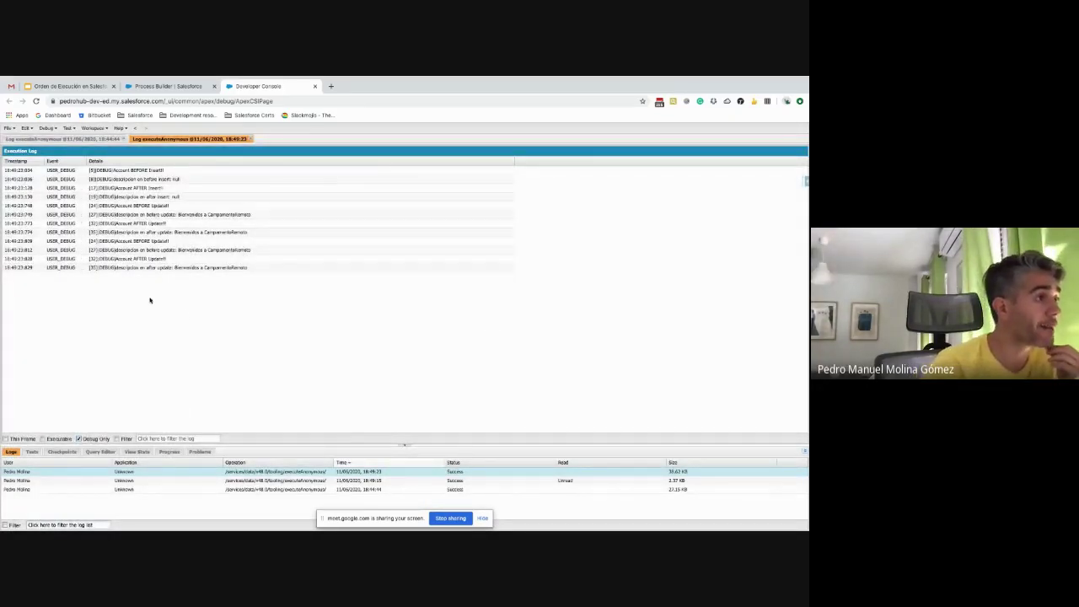
{"action": "left_click", "coordinate": [39, 130]}
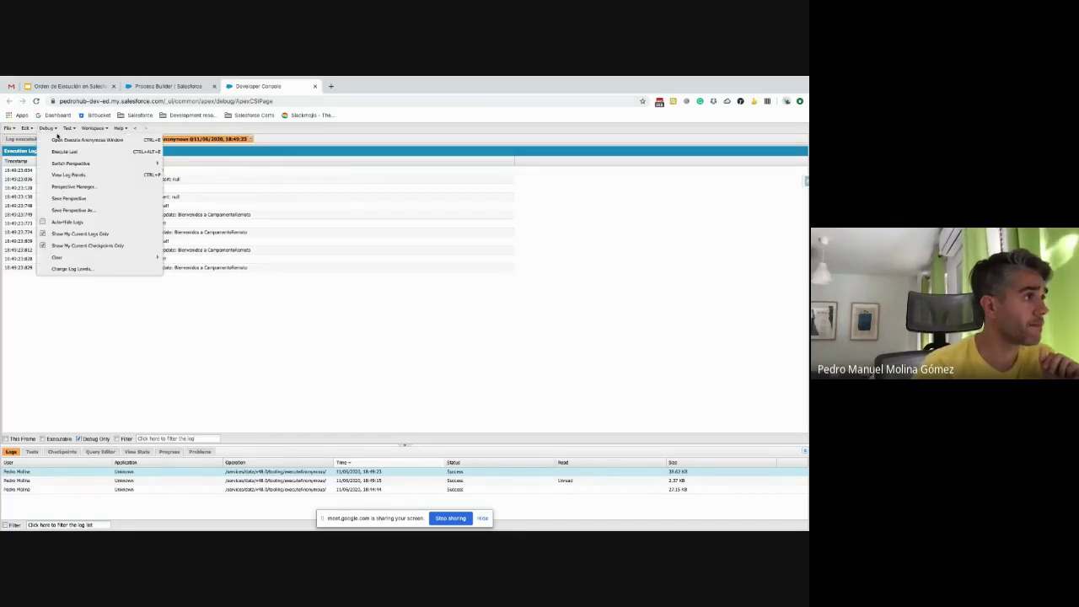
{"action": "mouse_move", "coordinate": [74, 165]}
{"action": "left_click", "coordinate": [169, 191]}
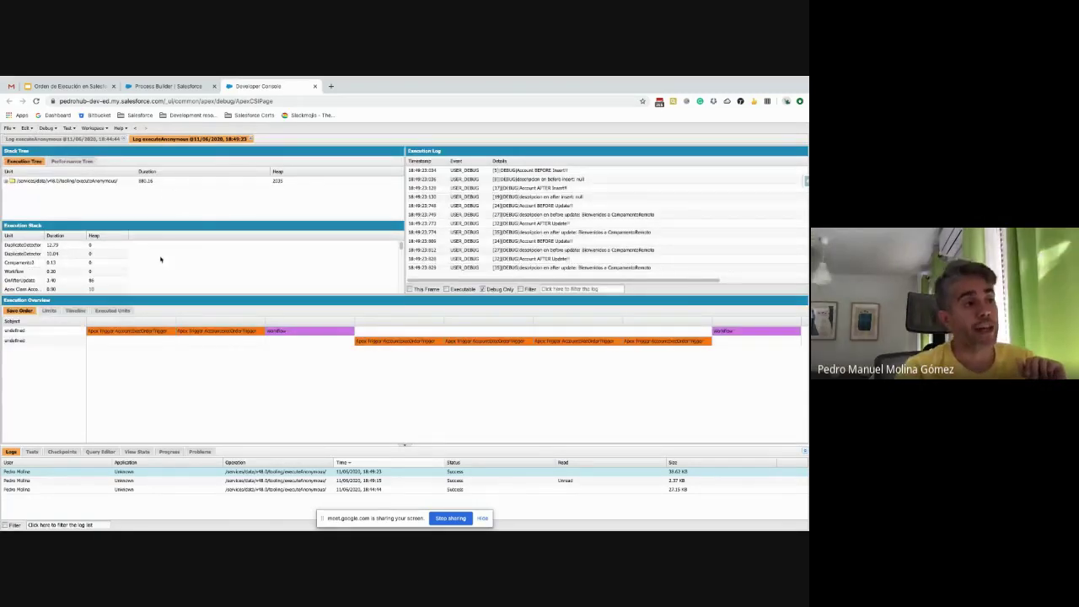
Compare the new log's save order with the earlier log's, and check the details of its first Workflow block.
{"action": "left_click", "coordinate": [89, 140]}
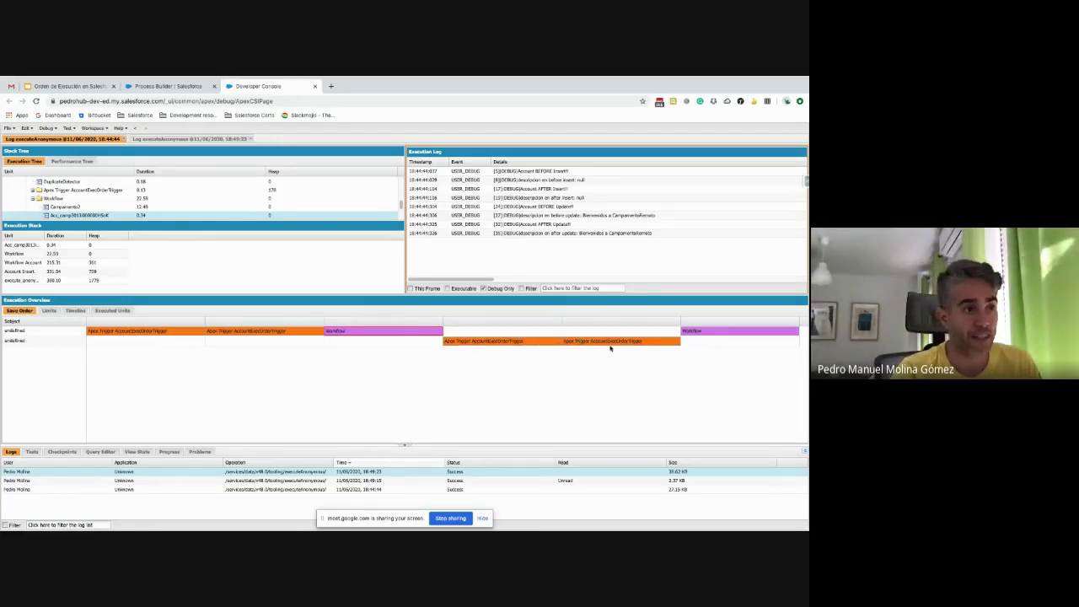
{"action": "left_click", "coordinate": [190, 139]}
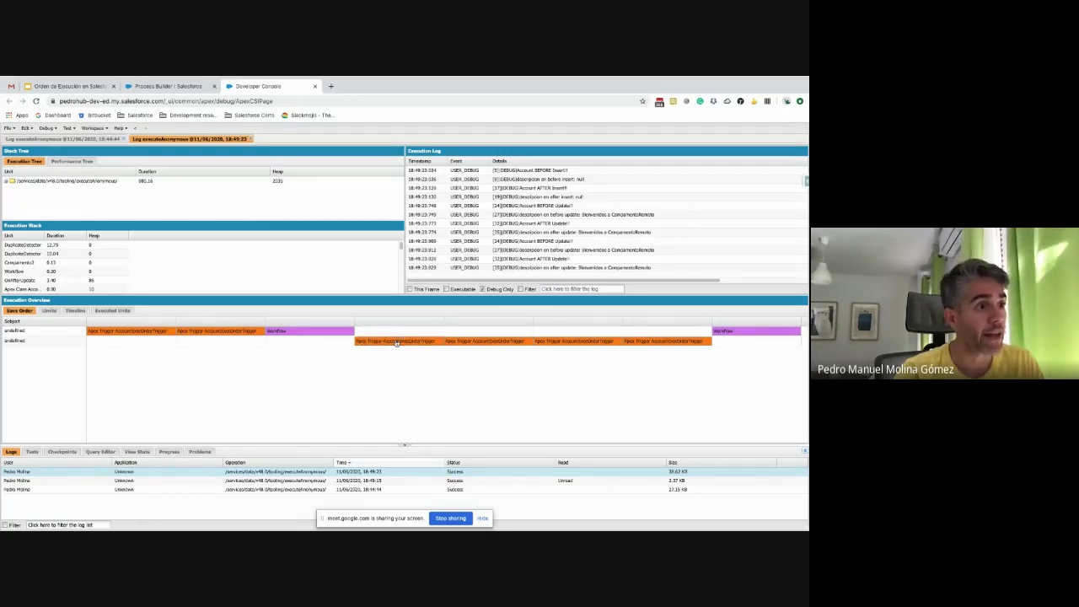
{"action": "left_click", "coordinate": [334, 331]}
{"action": "left_click", "coordinate": [482, 248]}
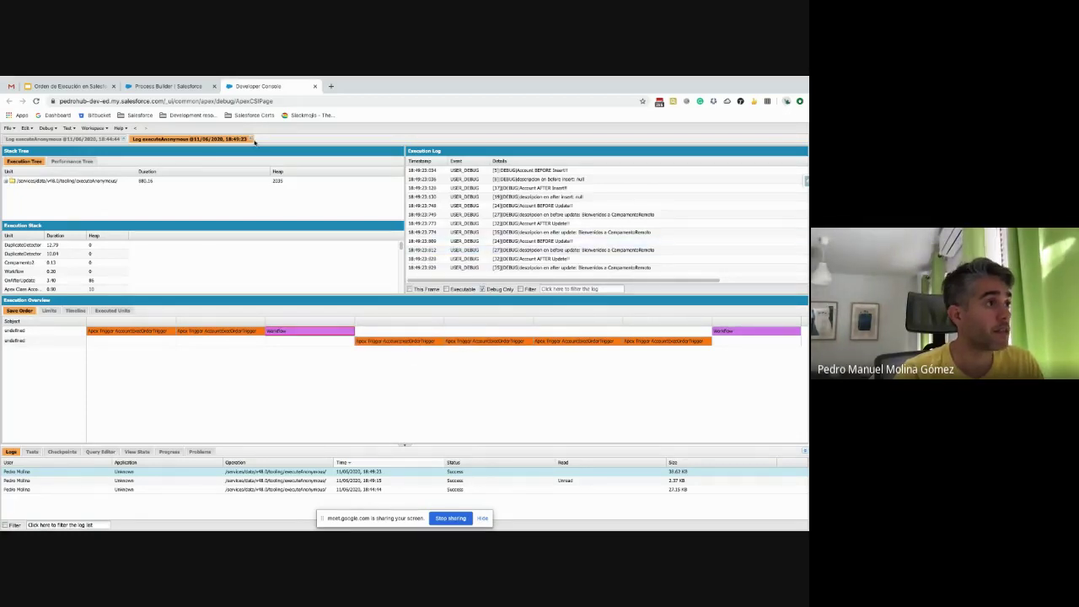
Close the newest execution log, reopen it from the log list and switch it to the Analysis perspective.
{"action": "left_click", "coordinate": [250, 141]}
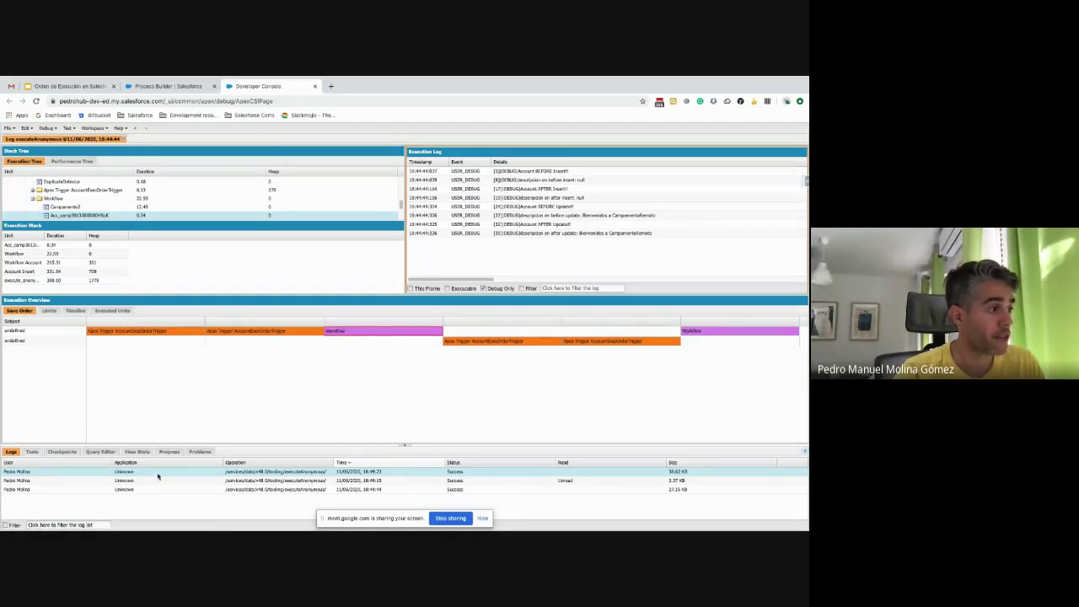
{"action": "double_click", "coordinate": [157, 476]}
{"action": "left_click", "coordinate": [47, 128]}
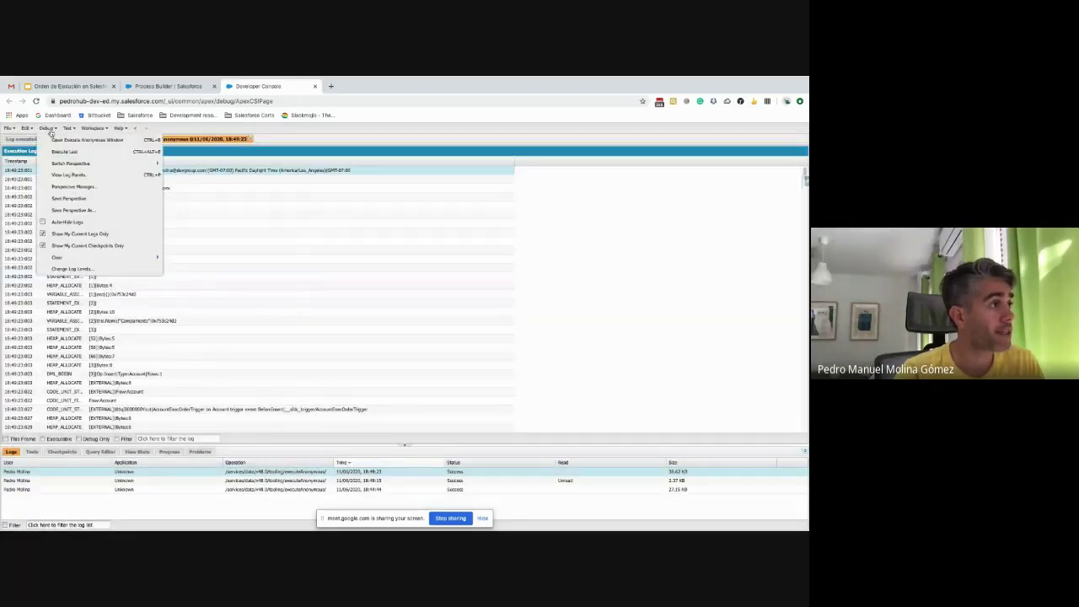
{"action": "mouse_move", "coordinate": [89, 164]}
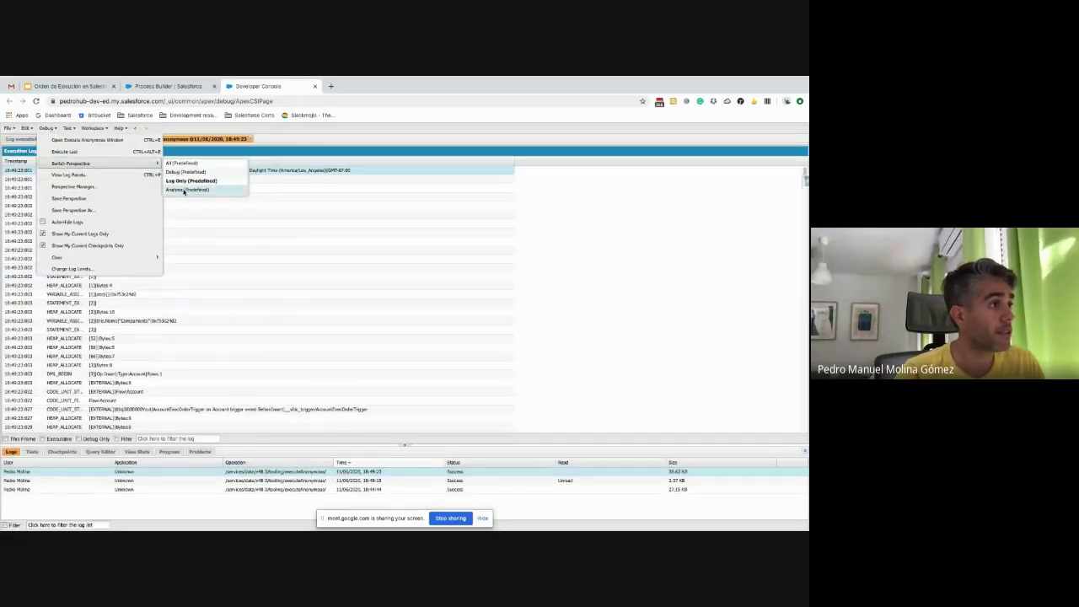
{"action": "left_click", "coordinate": [184, 191]}
Locate the execution log line of each of the four AccountExecOrderTrigger blocks in the save order's second row.
{"action": "left_click", "coordinate": [396, 340]}
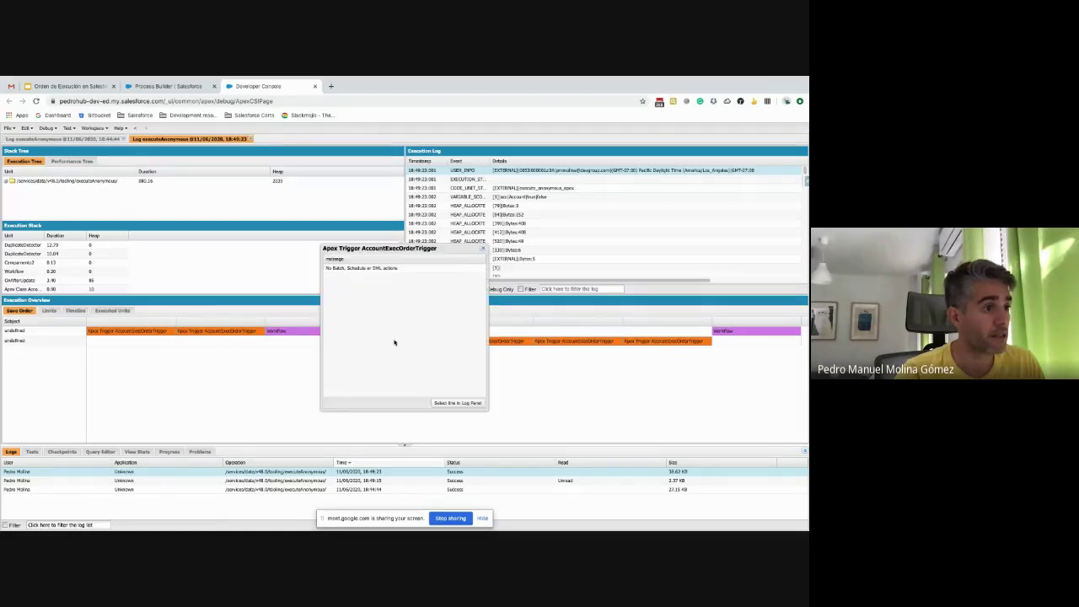
{"action": "left_click", "coordinate": [459, 403]}
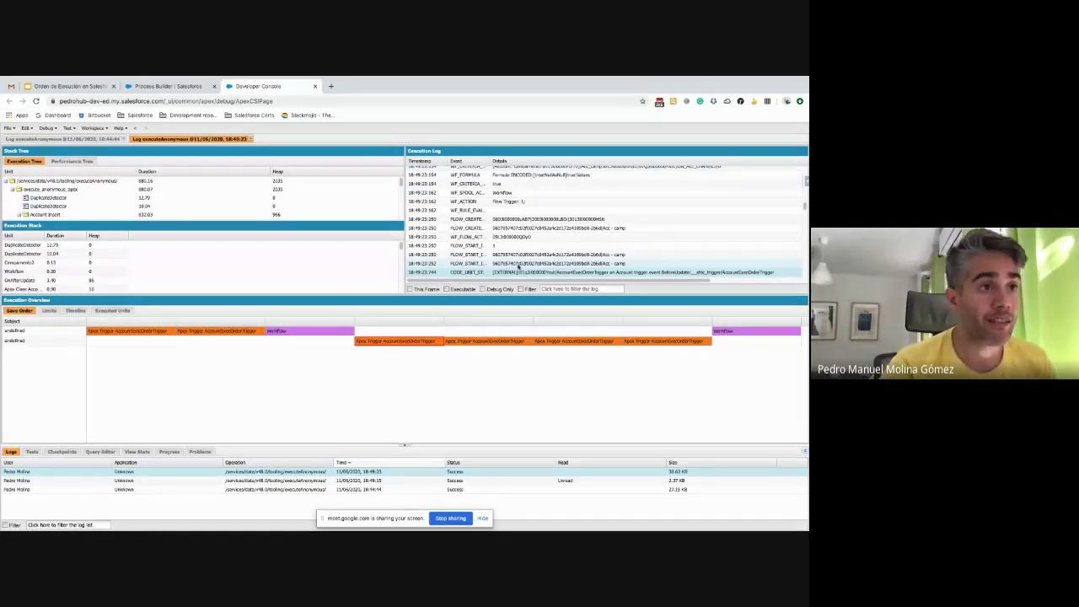
{"action": "left_click", "coordinate": [488, 341]}
{"action": "left_click", "coordinate": [456, 403]}
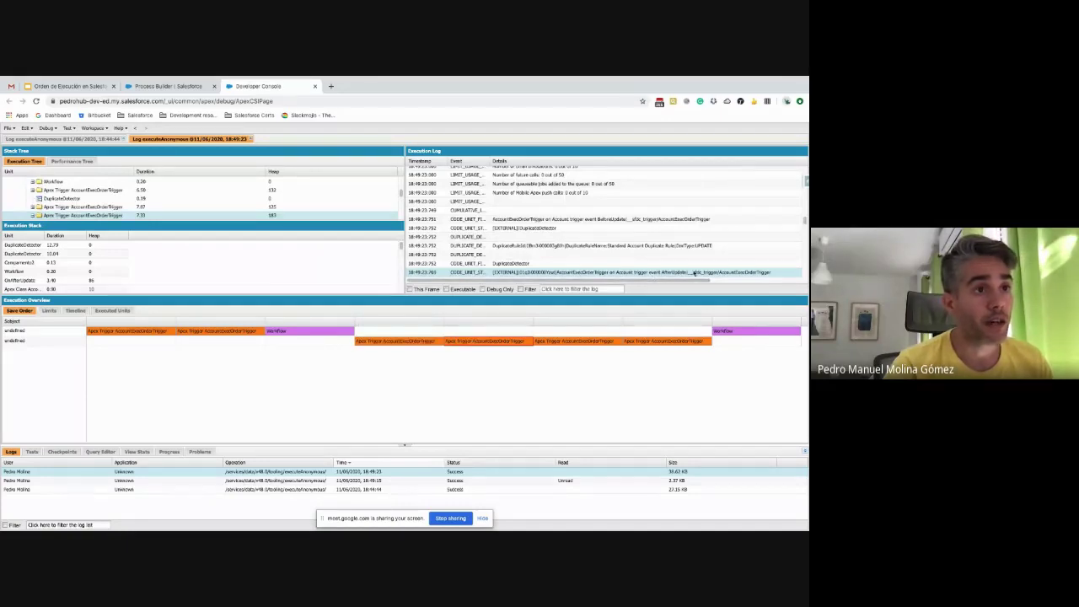
{"action": "left_click", "coordinate": [575, 341]}
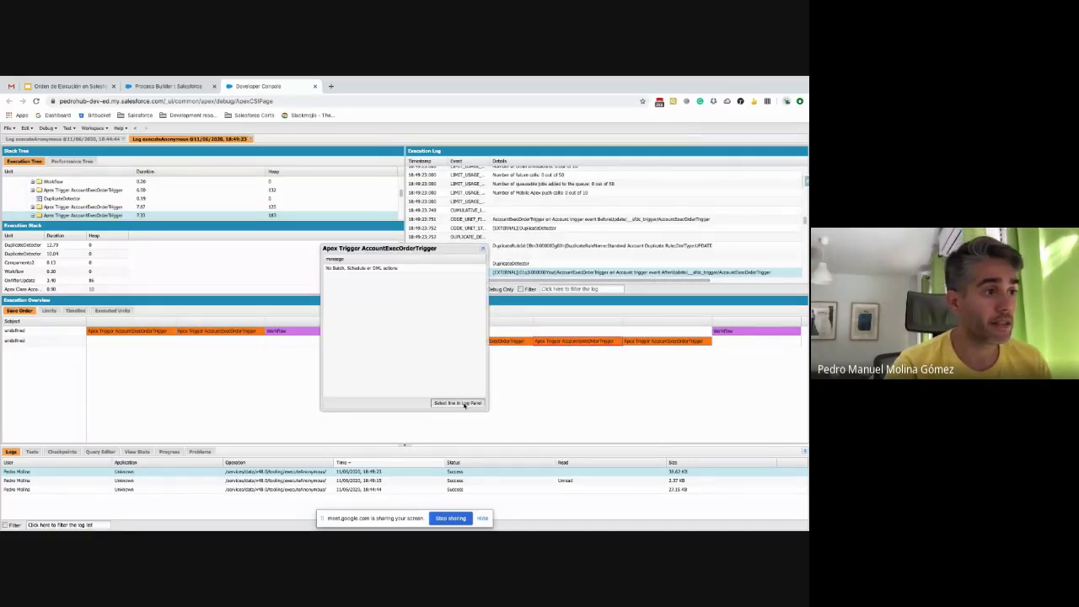
{"action": "left_click", "coordinate": [463, 407]}
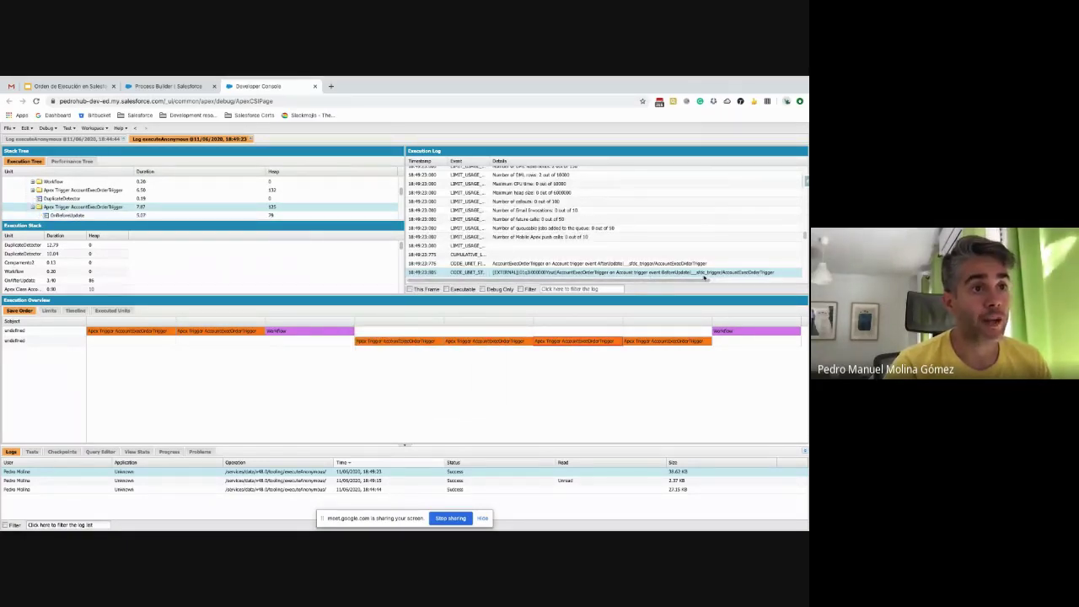
{"action": "left_click", "coordinate": [662, 343]}
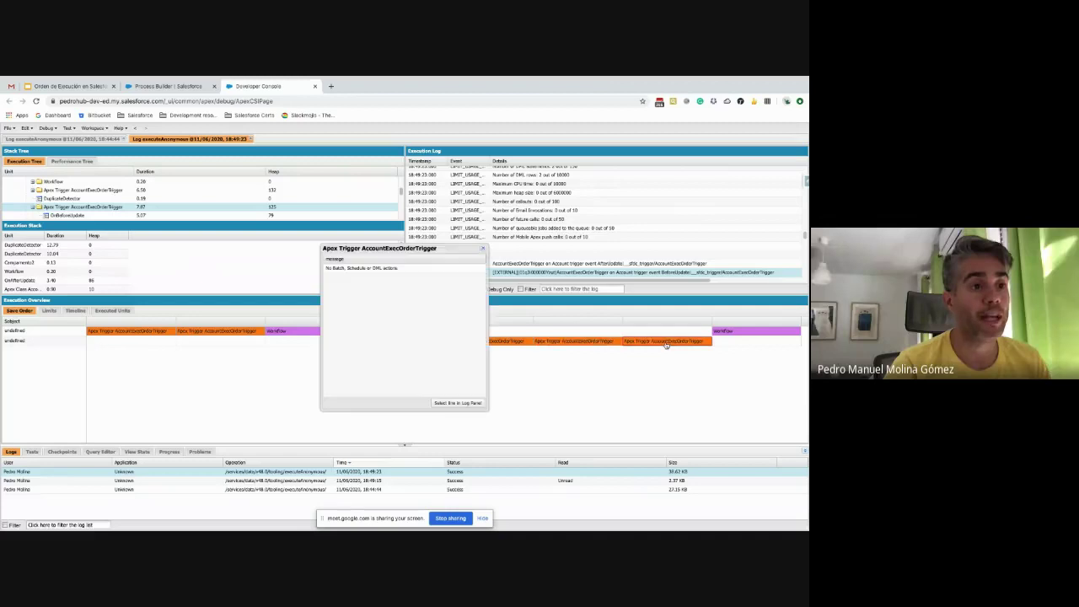
{"action": "left_click", "coordinate": [463, 404]}
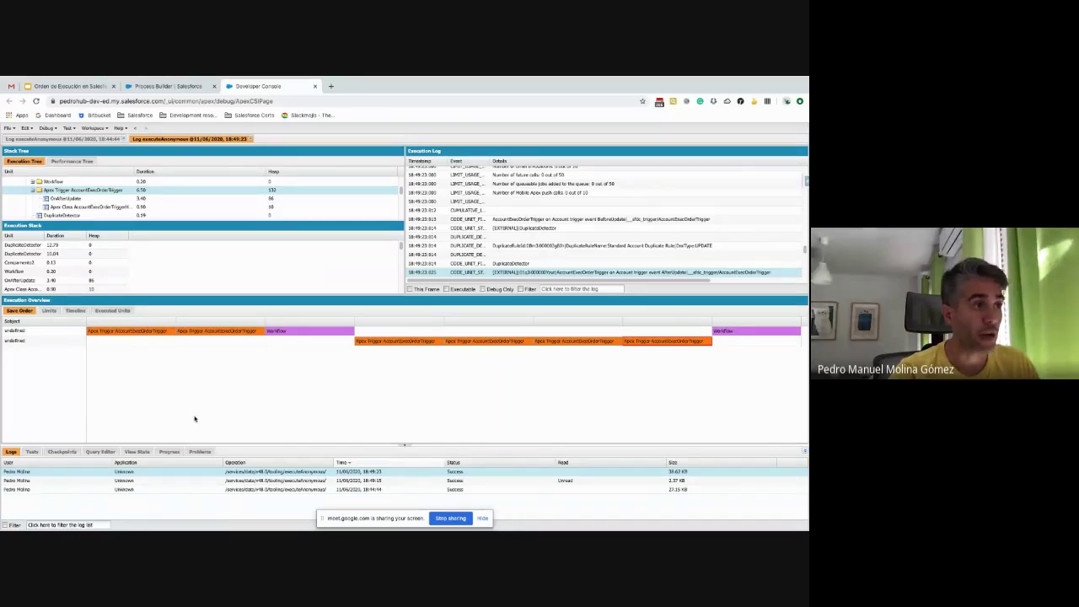
Compare the Acc - camp process's criteria and update actions with the trigger runs in the log's save order.
{"action": "left_click", "coordinate": [182, 85]}
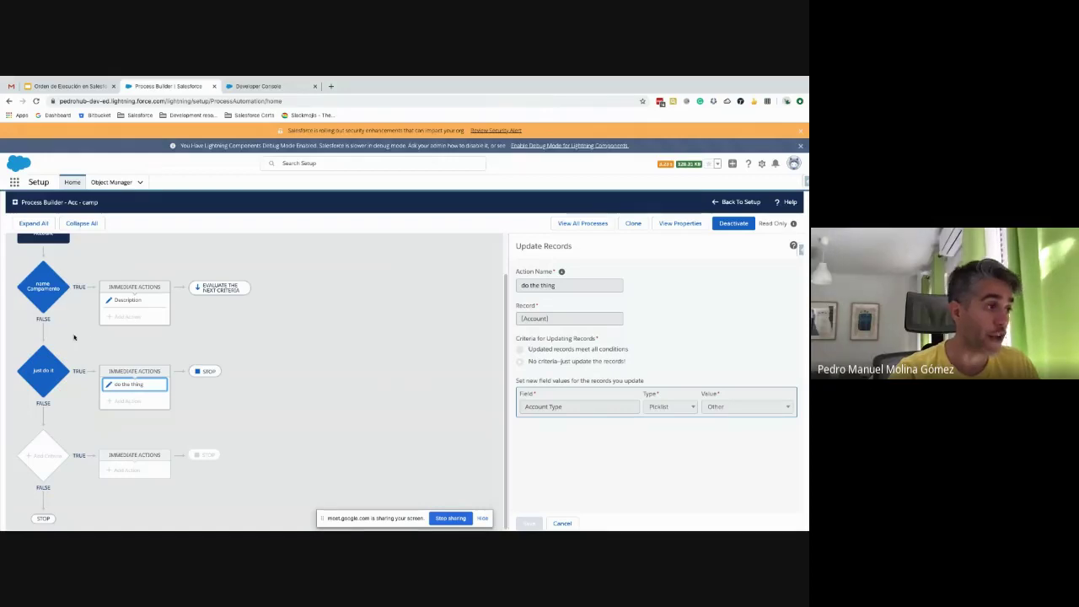
{"action": "left_click", "coordinate": [258, 86]}
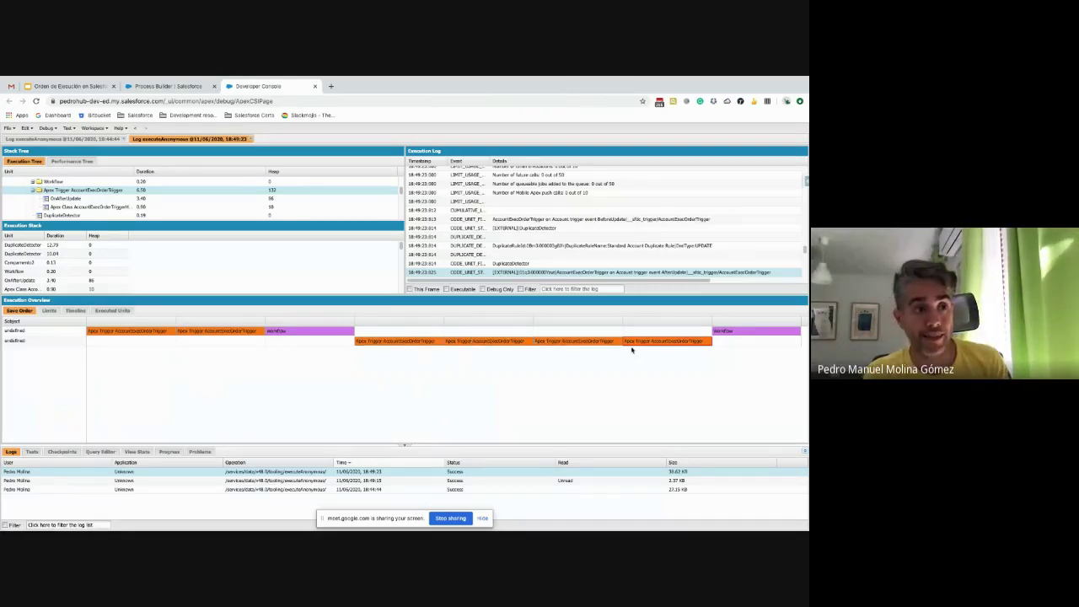
{"action": "left_click", "coordinate": [182, 87]}
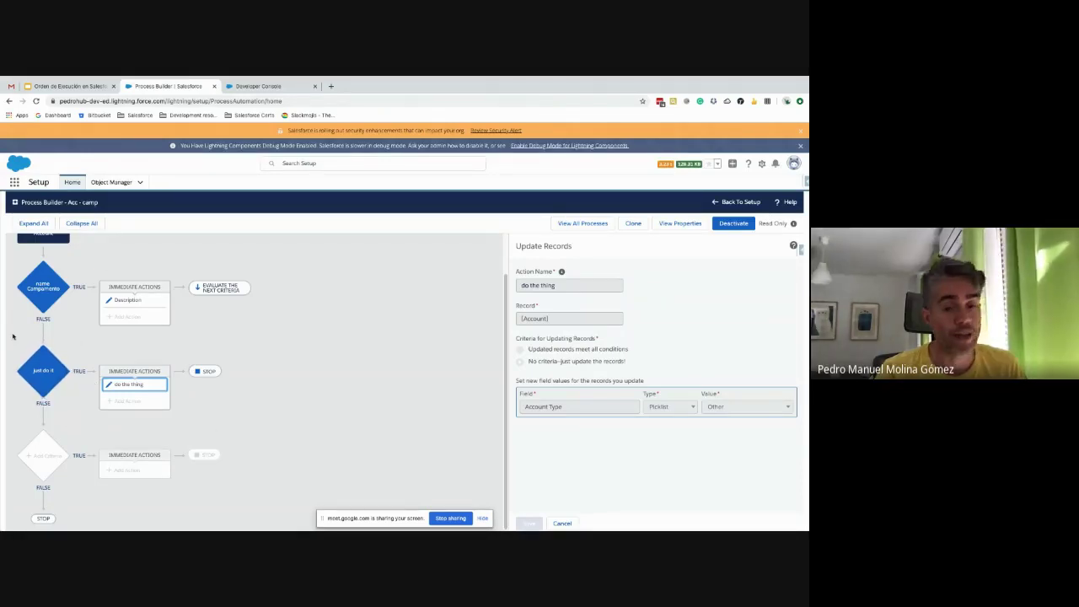
{"action": "left_click", "coordinate": [245, 87]}
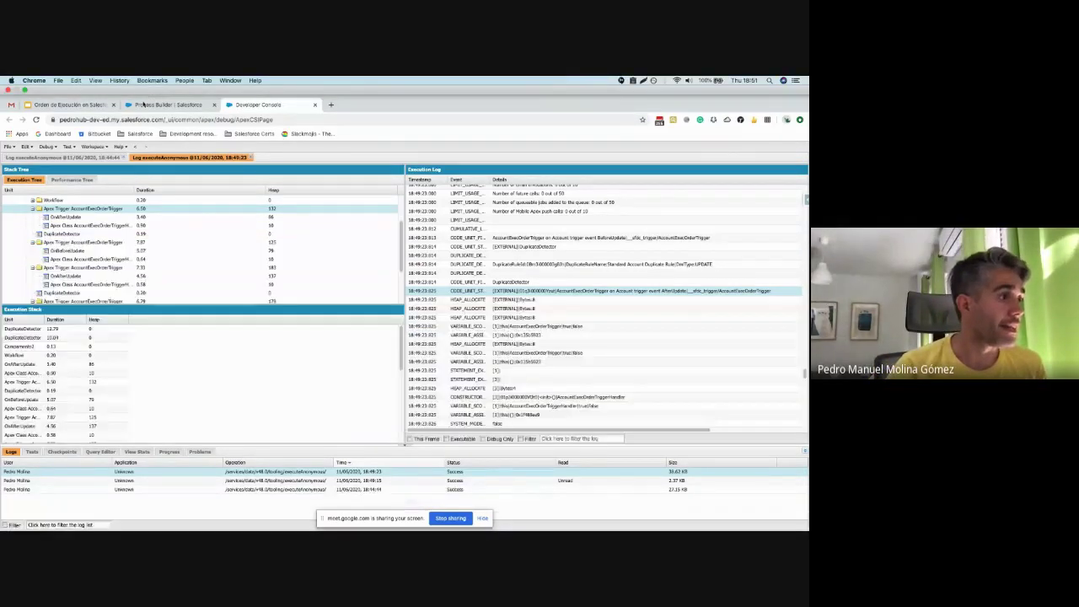
Open version 7 of the Acc - camp process, check the Account node's advanced recursion setting, and activate the version.
{"action": "left_click", "coordinate": [162, 86]}
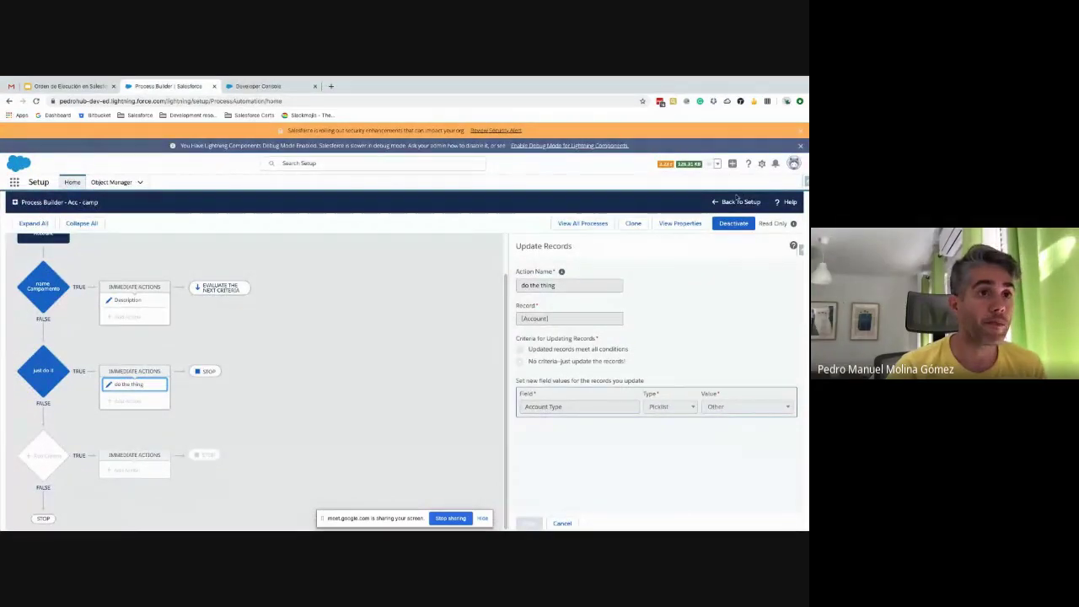
{"action": "left_click", "coordinate": [578, 223]}
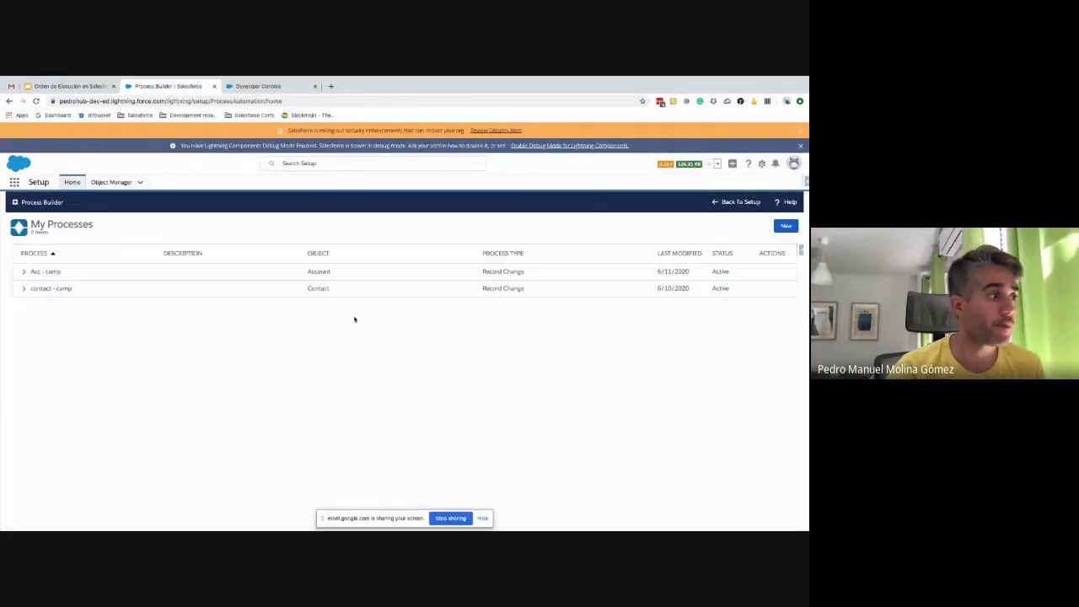
{"action": "left_click", "coordinate": [25, 273]}
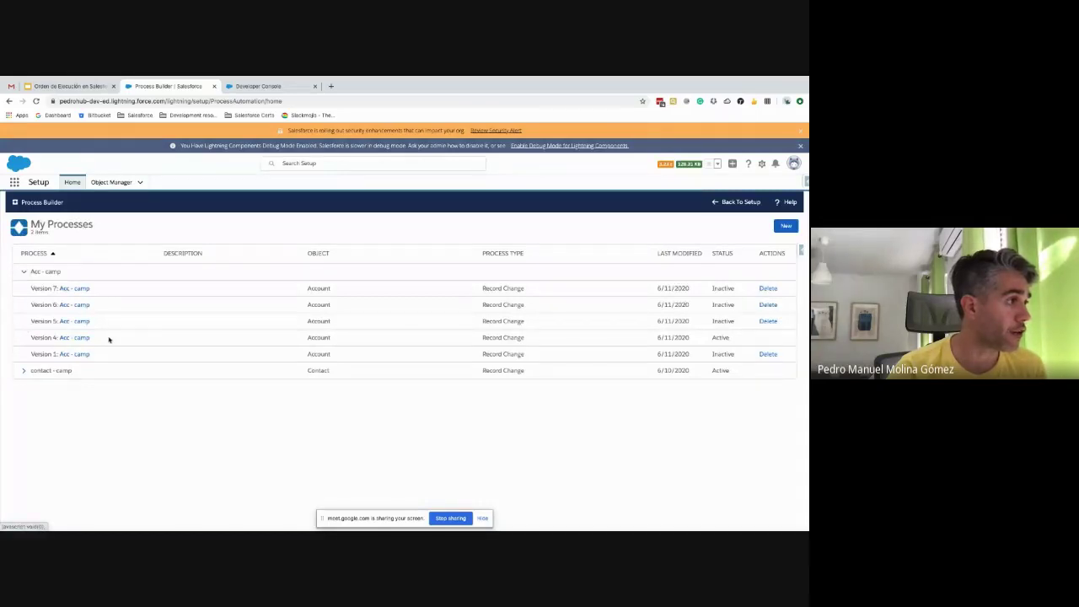
{"action": "left_click", "coordinate": [83, 289]}
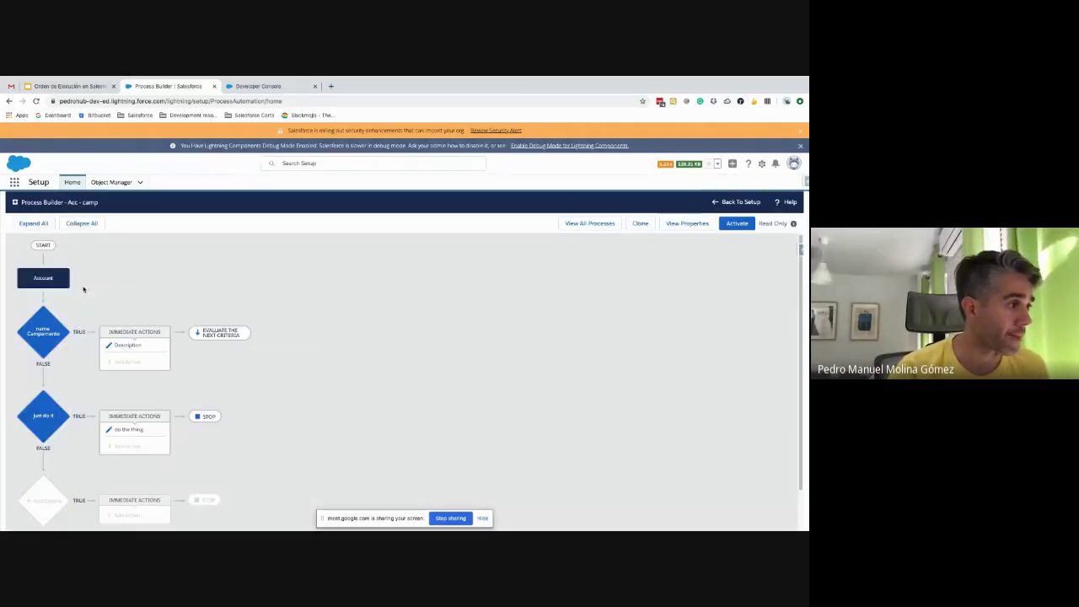
{"action": "left_click", "coordinate": [31, 274]}
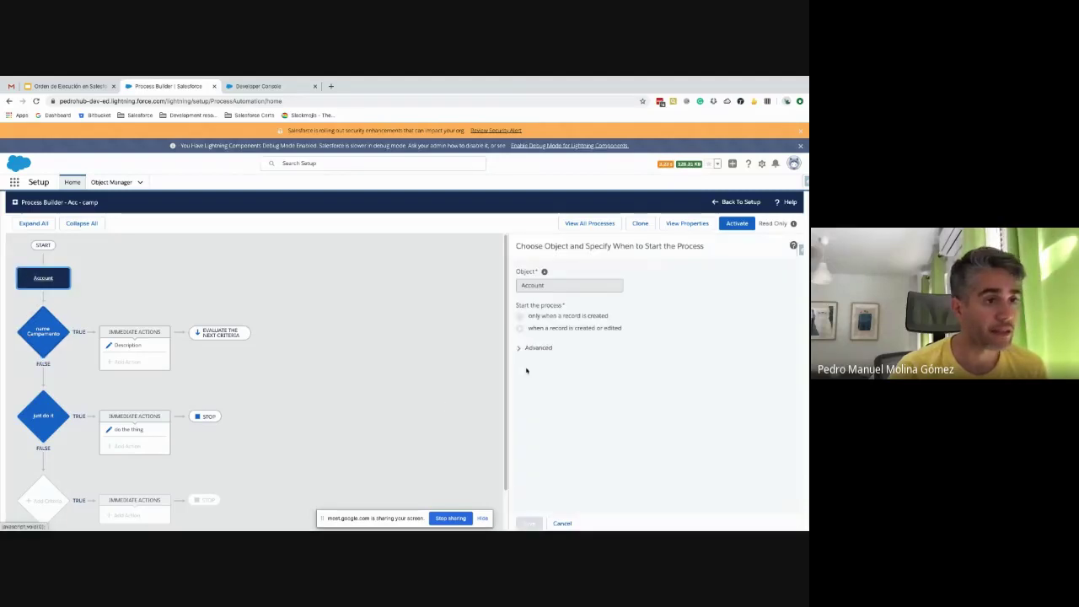
{"action": "left_click", "coordinate": [519, 349]}
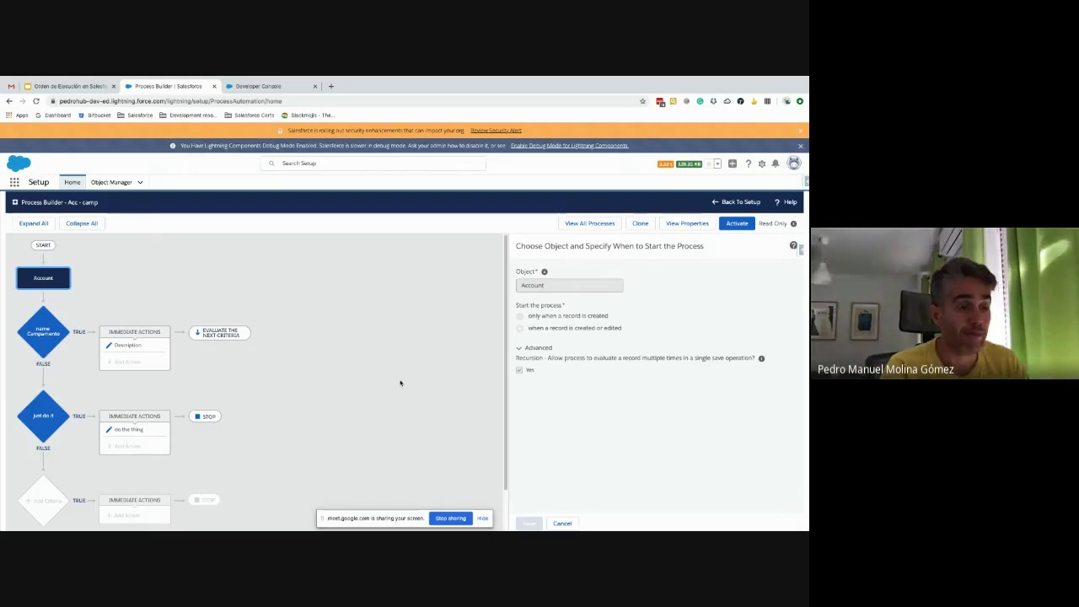
{"action": "left_click", "coordinate": [737, 222]}
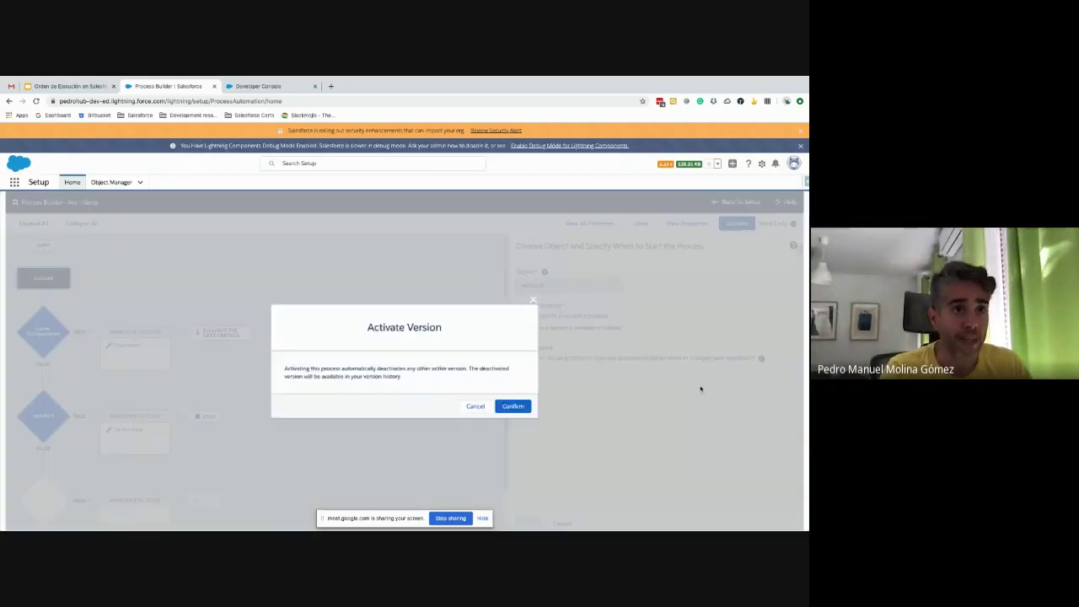
{"action": "left_click", "coordinate": [513, 407]}
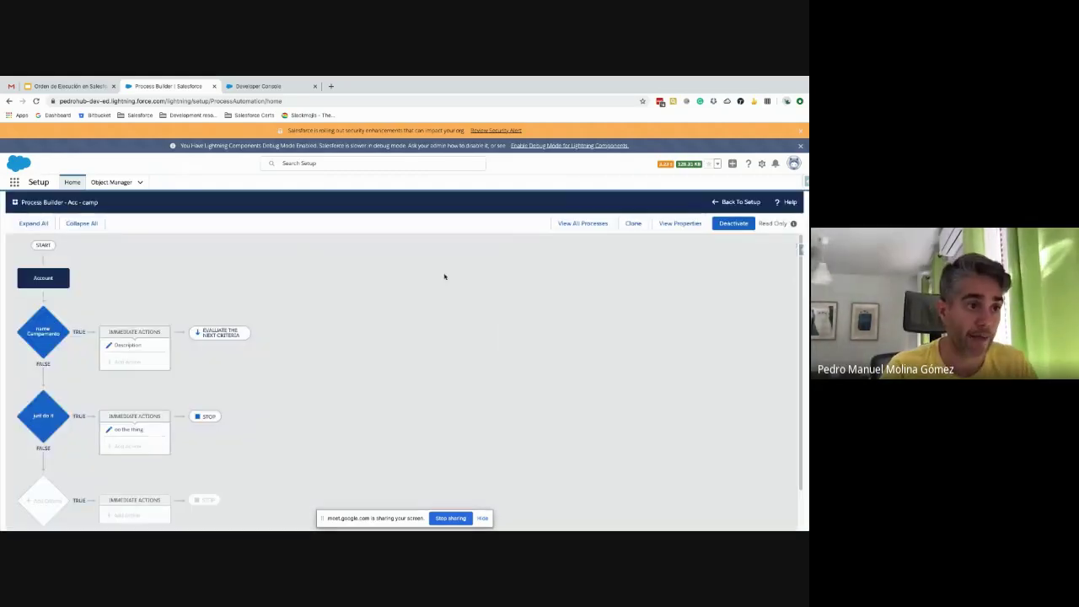
Execute only the anonymous Apex line that deletes the accounts named Campamento.
{"action": "left_click", "coordinate": [253, 87]}
{"action": "key", "text": "ctrl+e"}
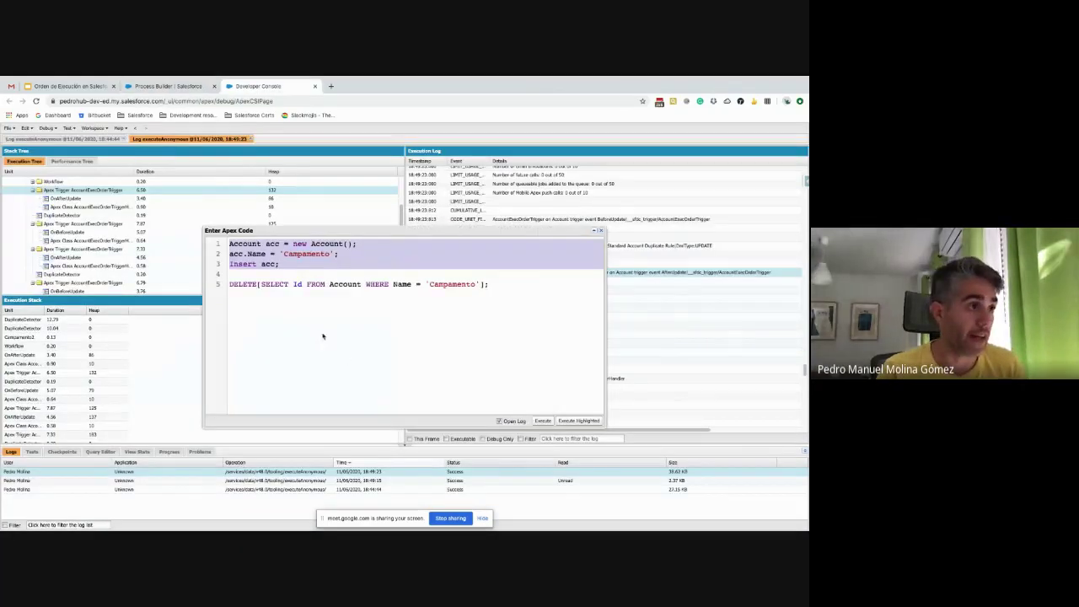
{"action": "left_click", "coordinate": [322, 337]}
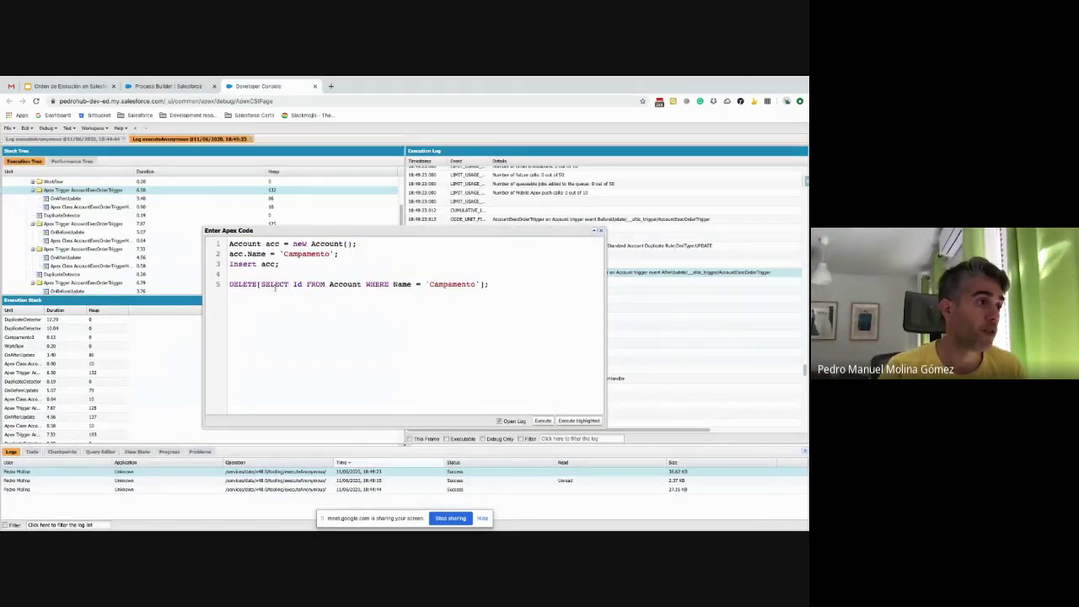
{"action": "triple_click", "coordinate": [275, 287]}
{"action": "left_click", "coordinate": [577, 421]}
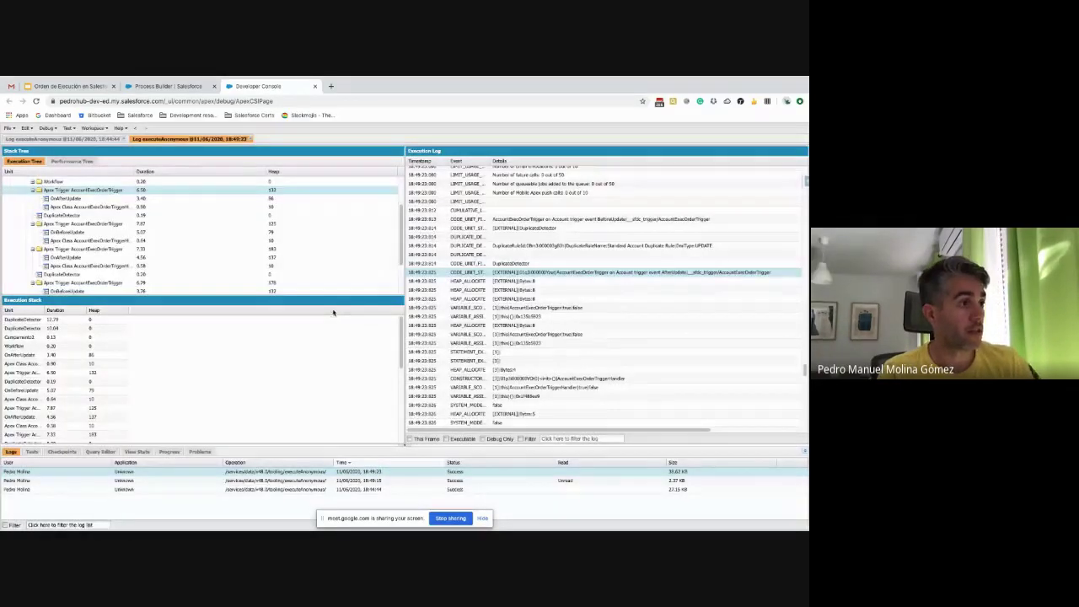
Execute only the three anonymous Apex lines that create and insert the Campamento account again.
{"action": "key", "text": "ctrl+e"}
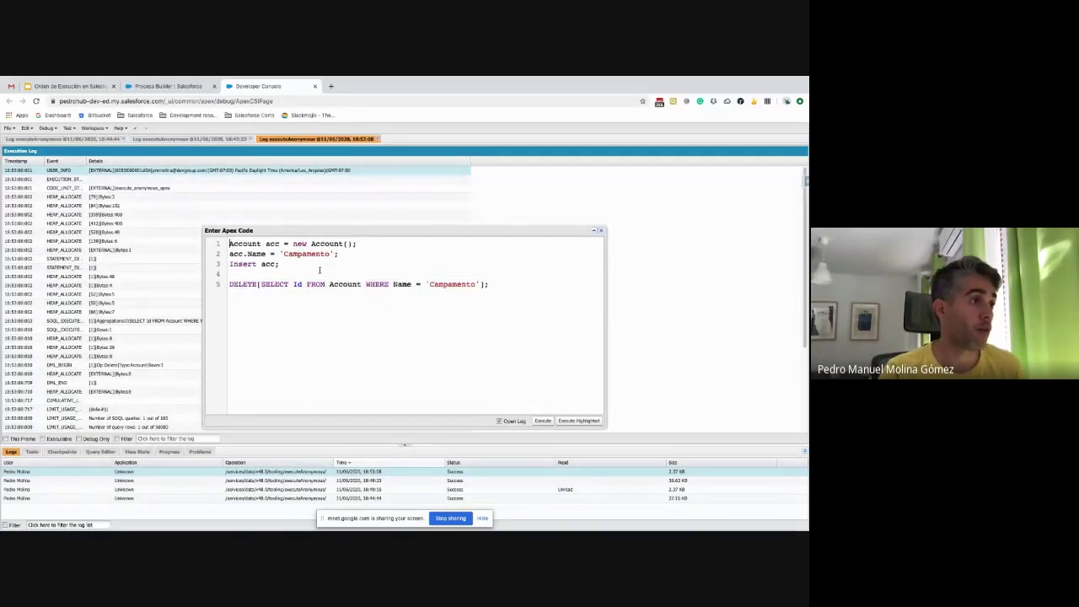
{"action": "left_click_drag", "start_coordinate": [230, 243], "coordinate": [232, 275]}
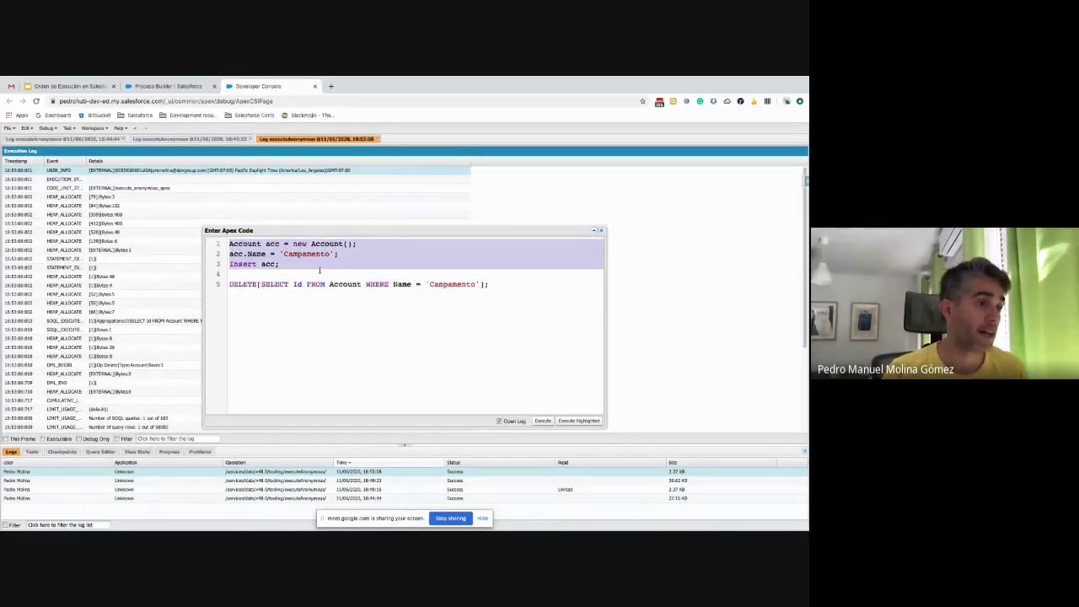
{"action": "left_click", "coordinate": [581, 420]}
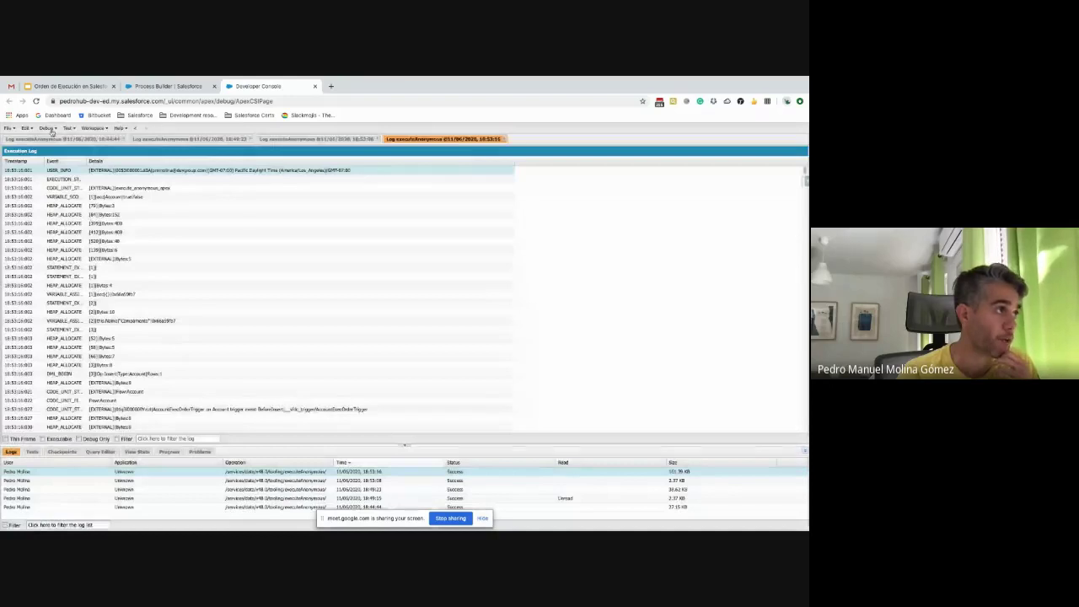
Display the newest execution log in the Analysis perspective.
{"action": "left_click", "coordinate": [49, 128]}
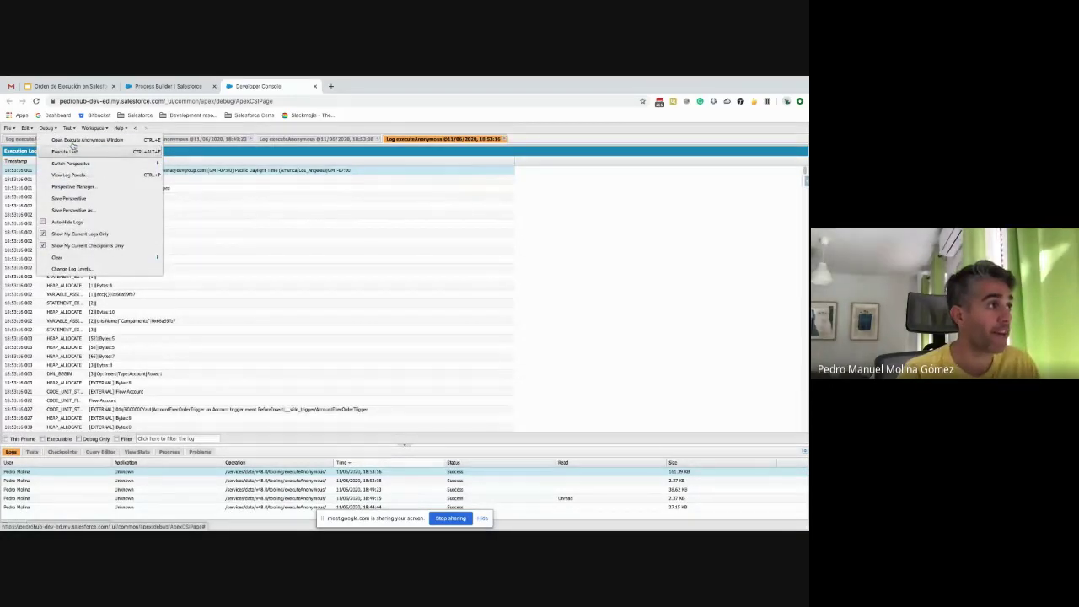
{"action": "mouse_move", "coordinate": [68, 163]}
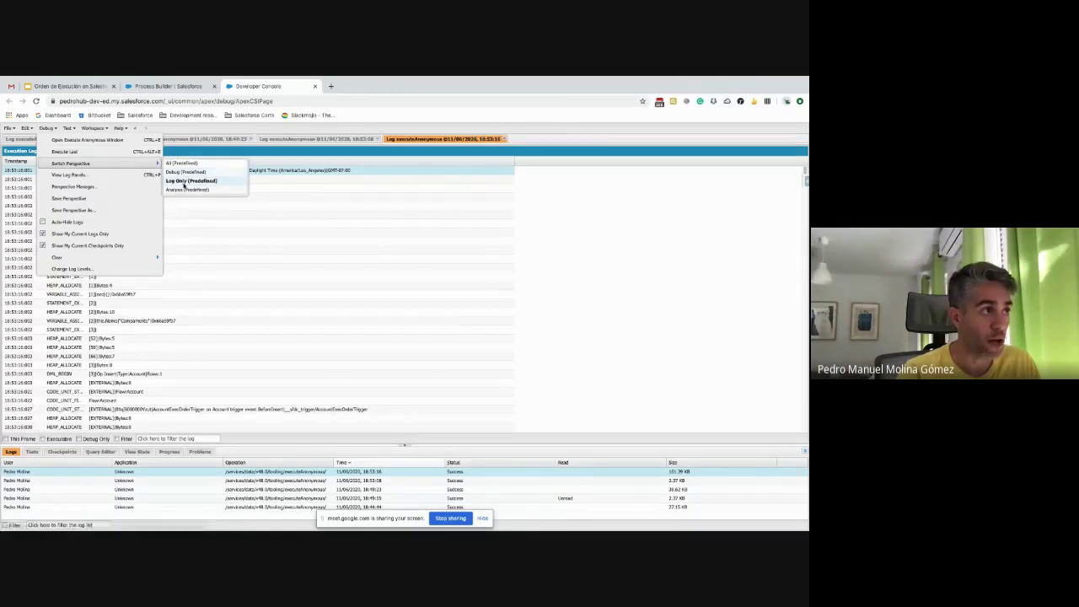
{"action": "left_click", "coordinate": [178, 193]}
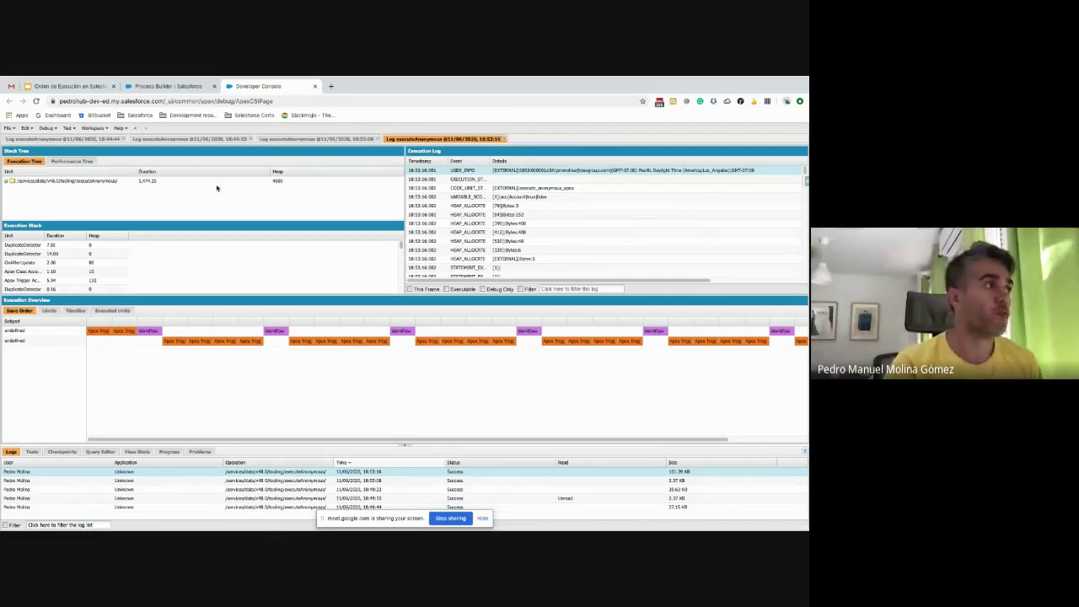
Open version 5 of the Acc - camp process from the process list and activate it.
{"action": "left_click", "coordinate": [127, 88]}
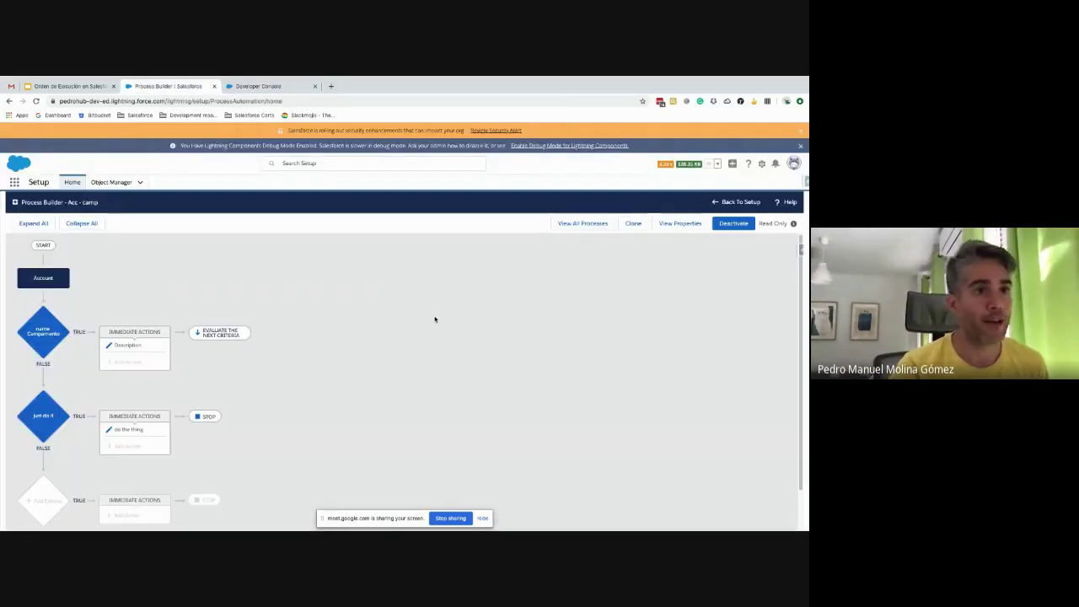
{"action": "left_click", "coordinate": [561, 225]}
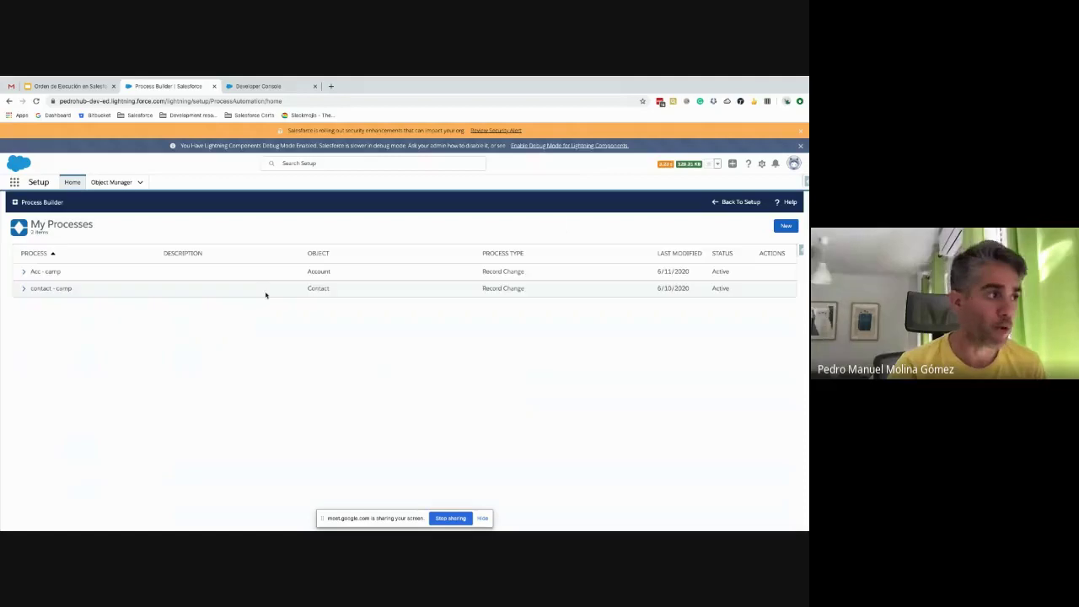
{"action": "left_click", "coordinate": [24, 272]}
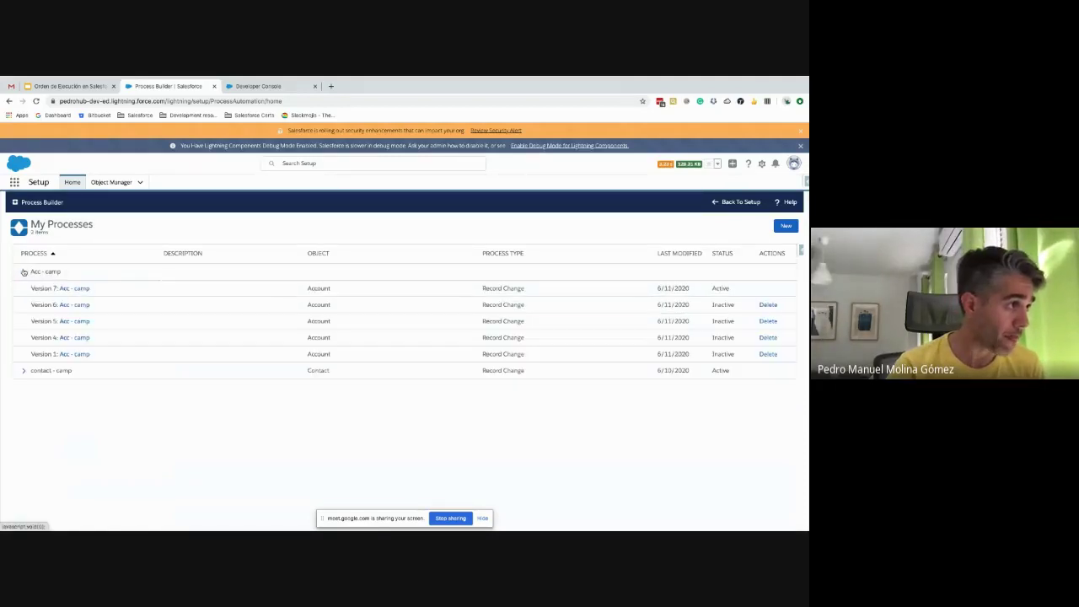
{"action": "left_click", "coordinate": [74, 322]}
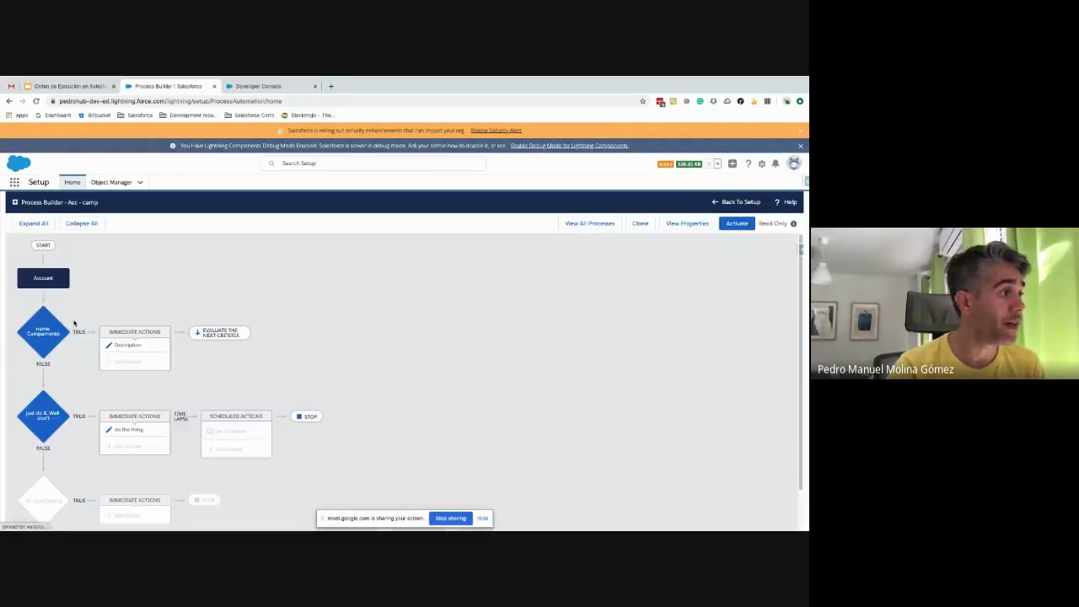
{"action": "left_click", "coordinate": [737, 223]}
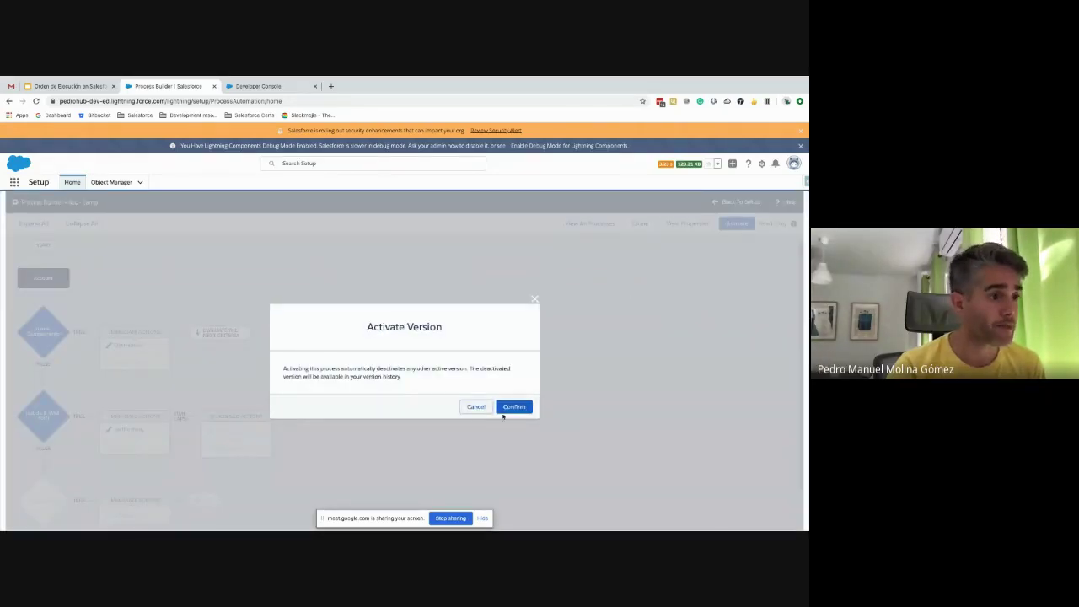
{"action": "left_click", "coordinate": [509, 410]}
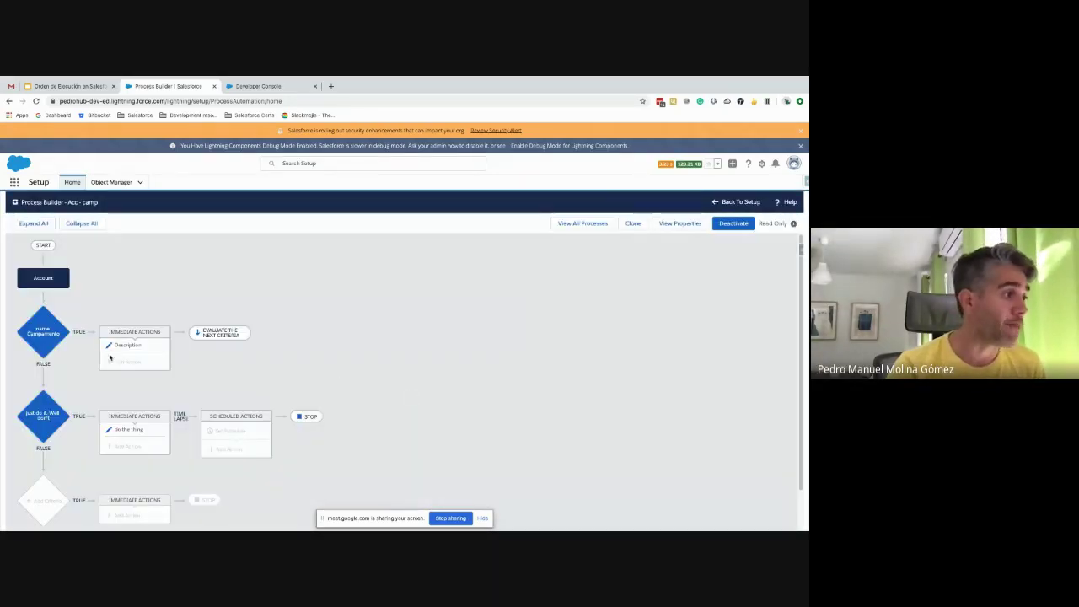
Examine the advanced options of the name Campamento criteria and the process's Account start settings, including recursion.
{"action": "left_click", "coordinate": [50, 337]}
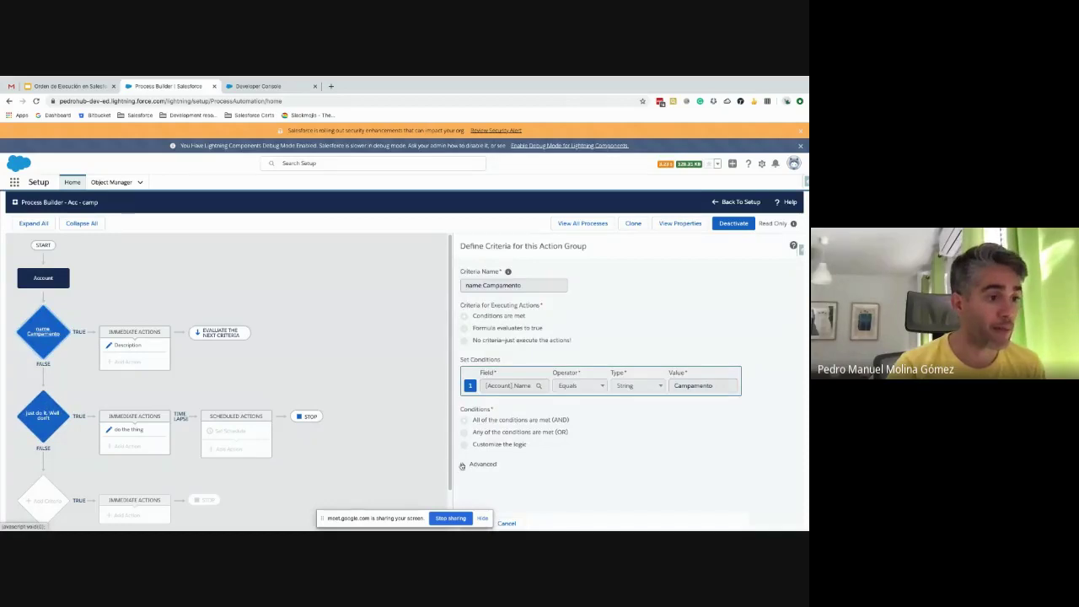
{"action": "left_click", "coordinate": [462, 465]}
{"action": "scroll", "coordinate": [426, 452], "scroll_direction": "down", "scroll_amount": 2}
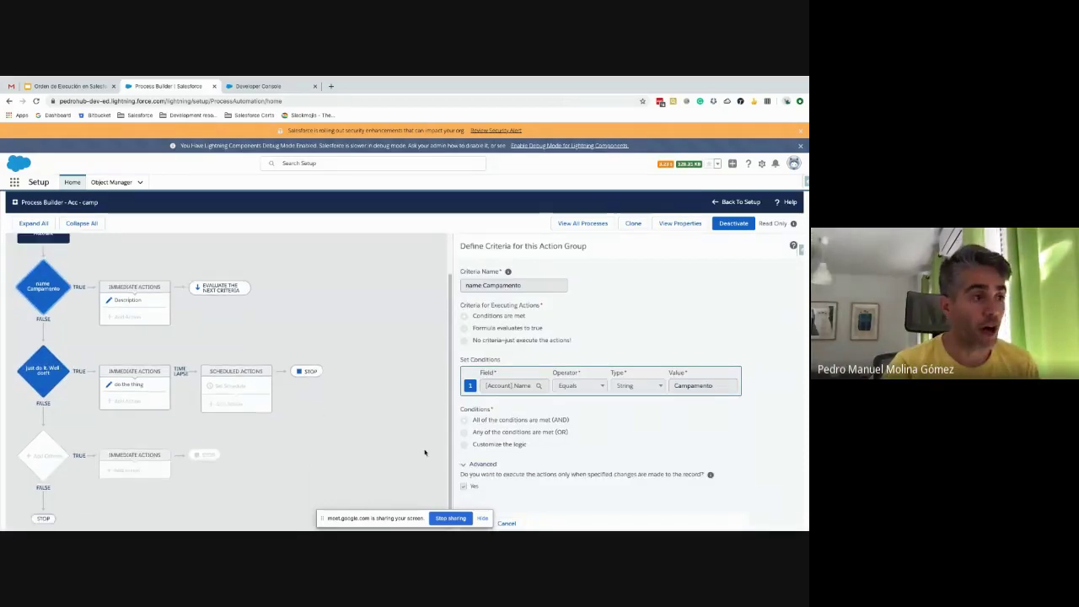
{"action": "scroll", "coordinate": [426, 452], "scroll_direction": "up", "scroll_amount": 2}
{"action": "left_click", "coordinate": [40, 272]}
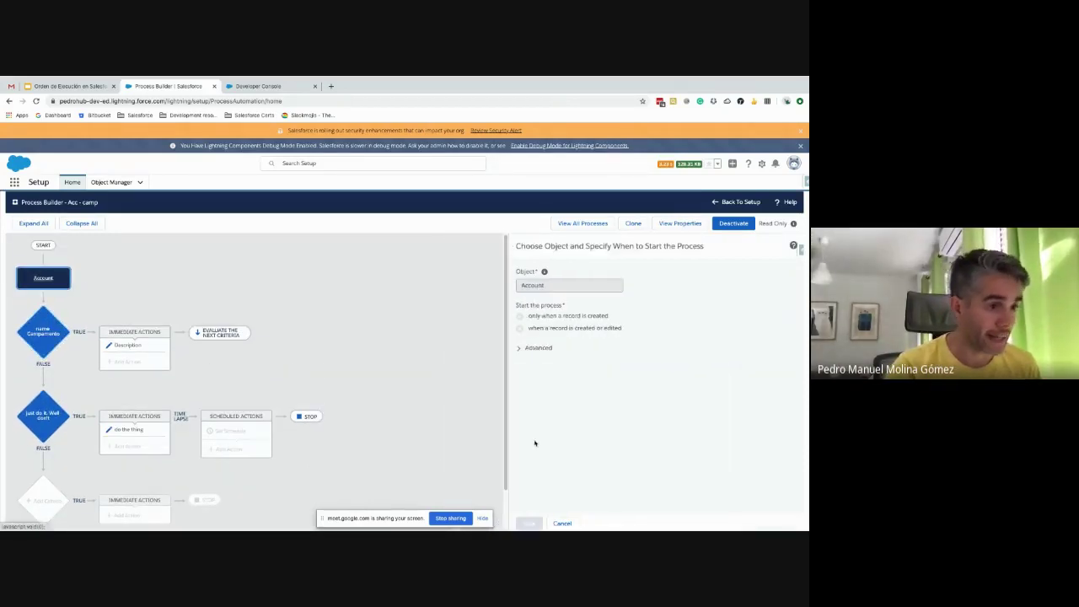
{"action": "left_click", "coordinate": [531, 348]}
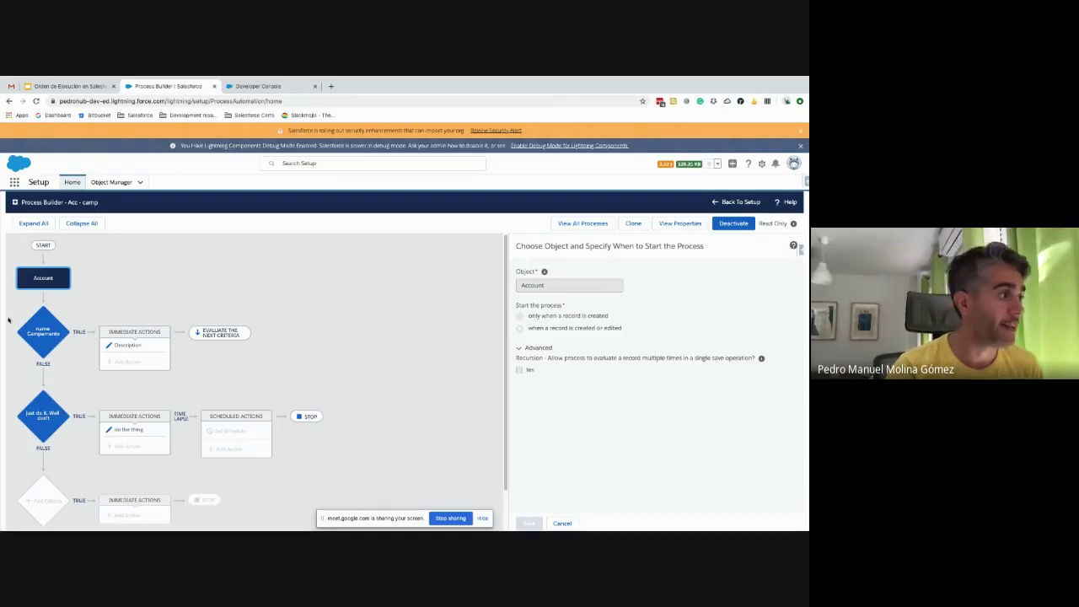
{"action": "left_click", "coordinate": [34, 329]}
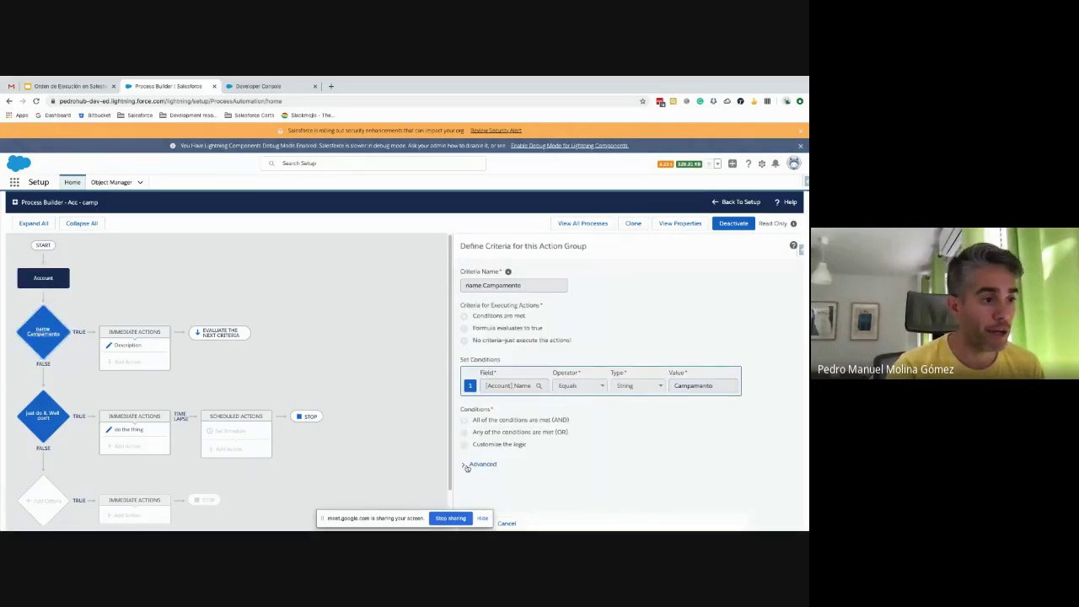
{"action": "left_click", "coordinate": [466, 464]}
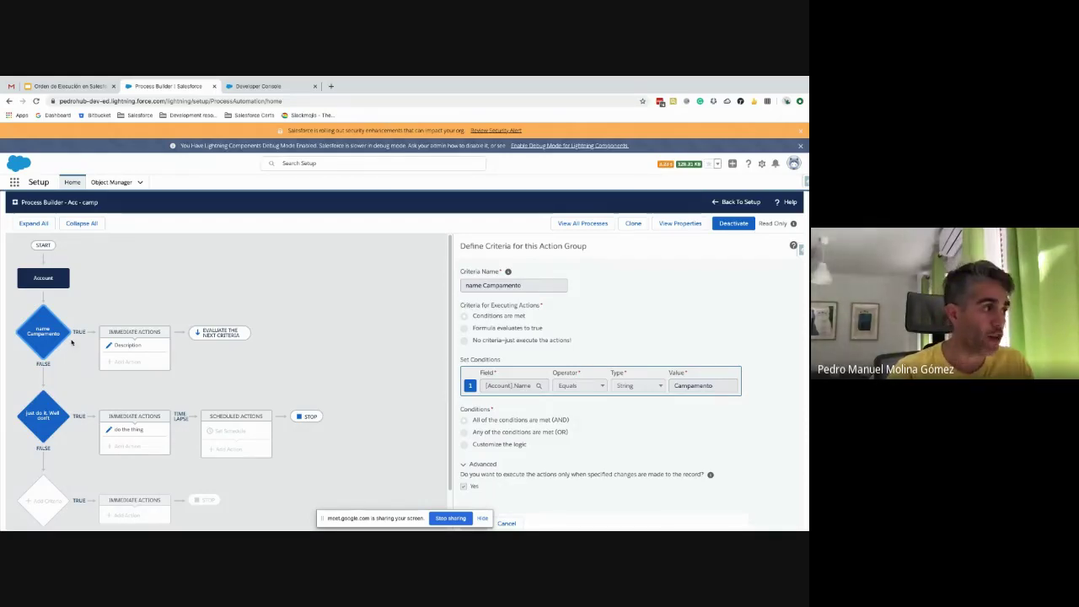
{"action": "left_click", "coordinate": [40, 333]}
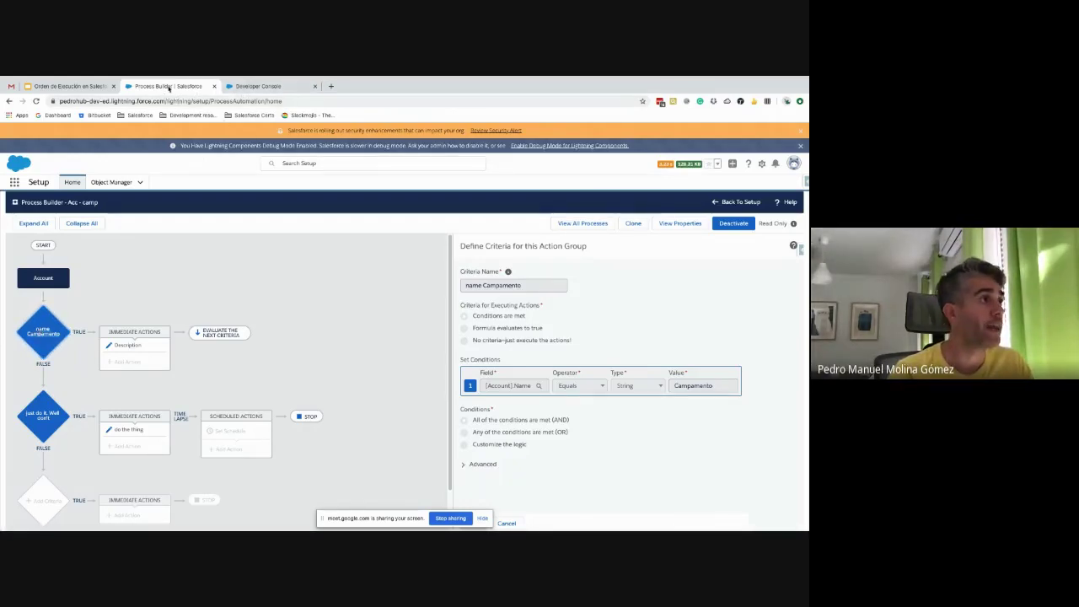
Duplicate the Process Builder page in a new browser tab and open the Campamento account's details there.
{"action": "right_click", "coordinate": [171, 86]}
{"action": "left_click", "coordinate": [191, 118]}
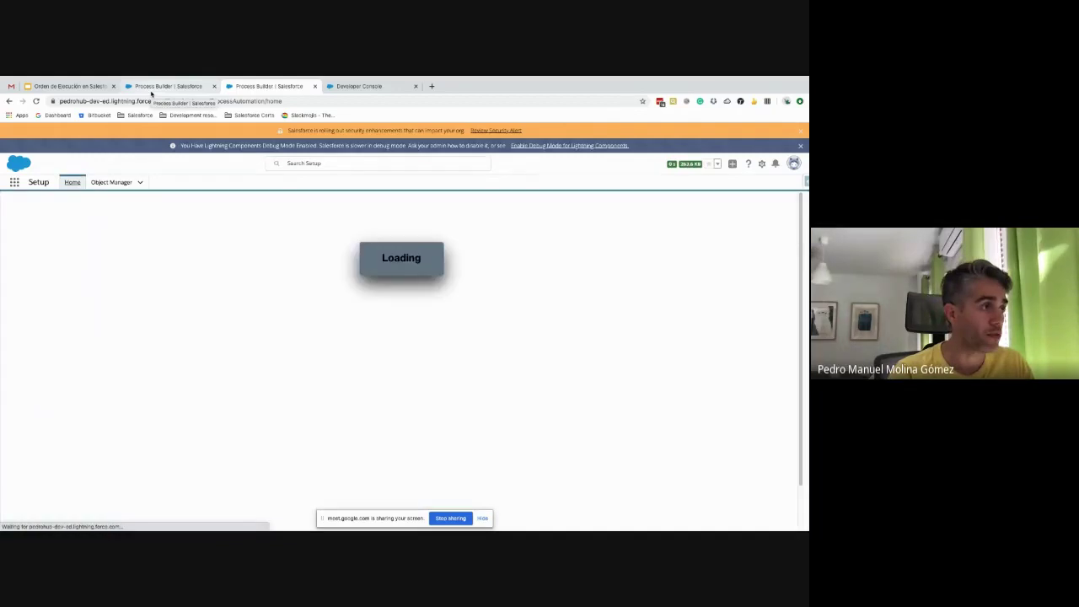
{"action": "left_click", "coordinate": [13, 183]}
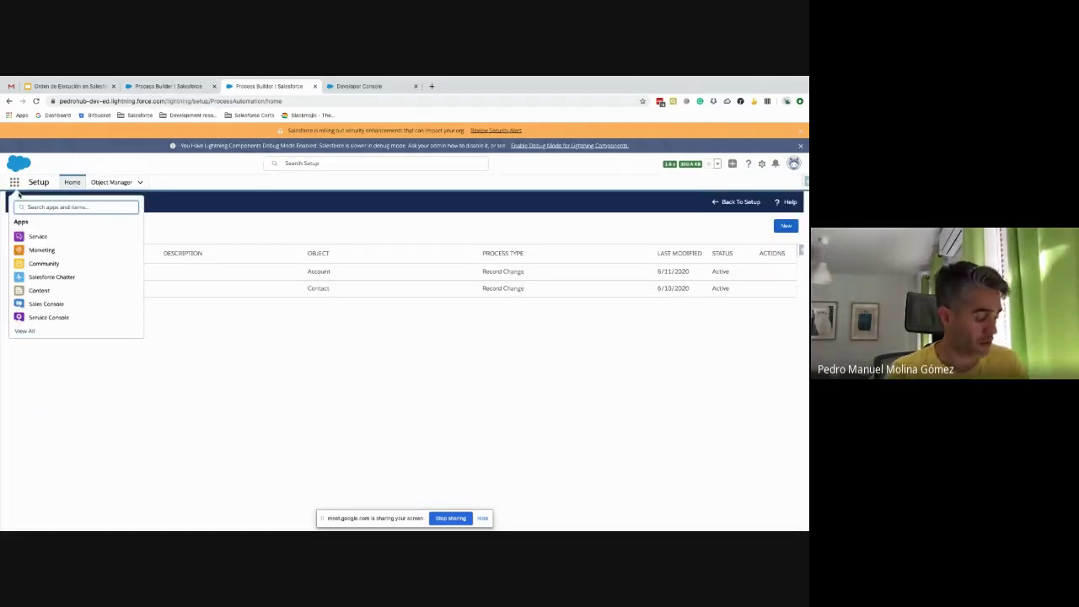
{"action": "type", "text": "acc"}
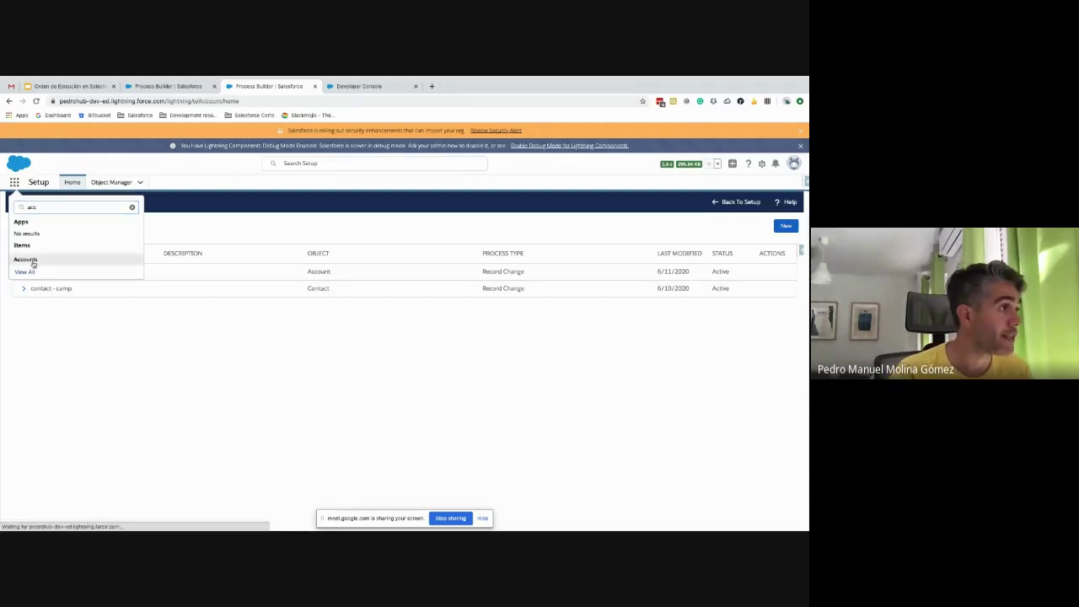
{"action": "left_click", "coordinate": [26, 259]}
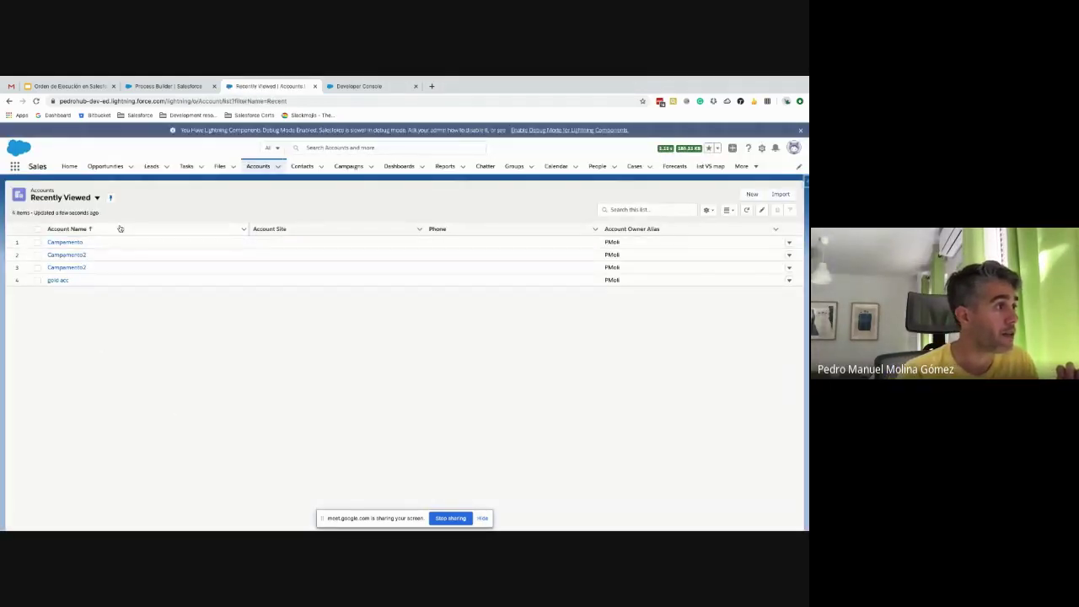
{"action": "left_click", "coordinate": [70, 242]}
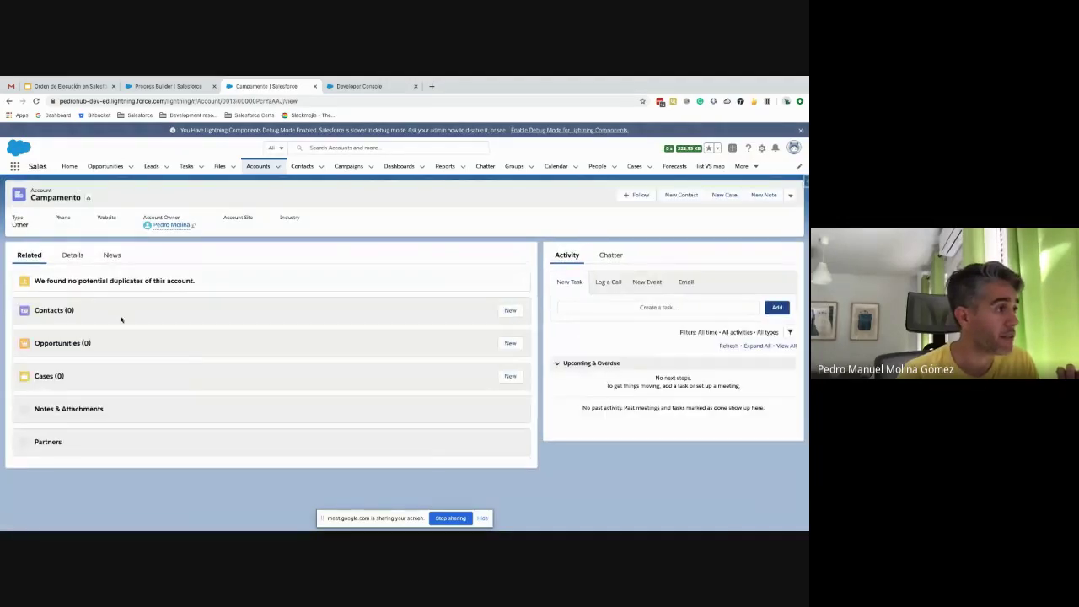
{"action": "left_click", "coordinate": [71, 255]}
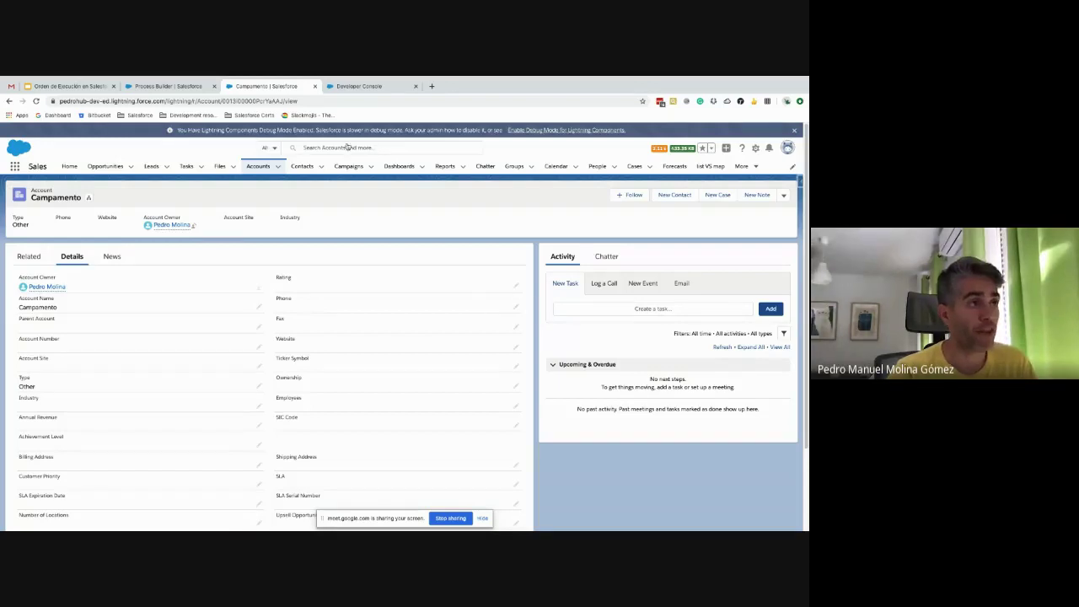
Activate version 4 of the Acc - camp process and show the advanced option of its name Campamento criteria.
{"action": "left_click", "coordinate": [172, 86]}
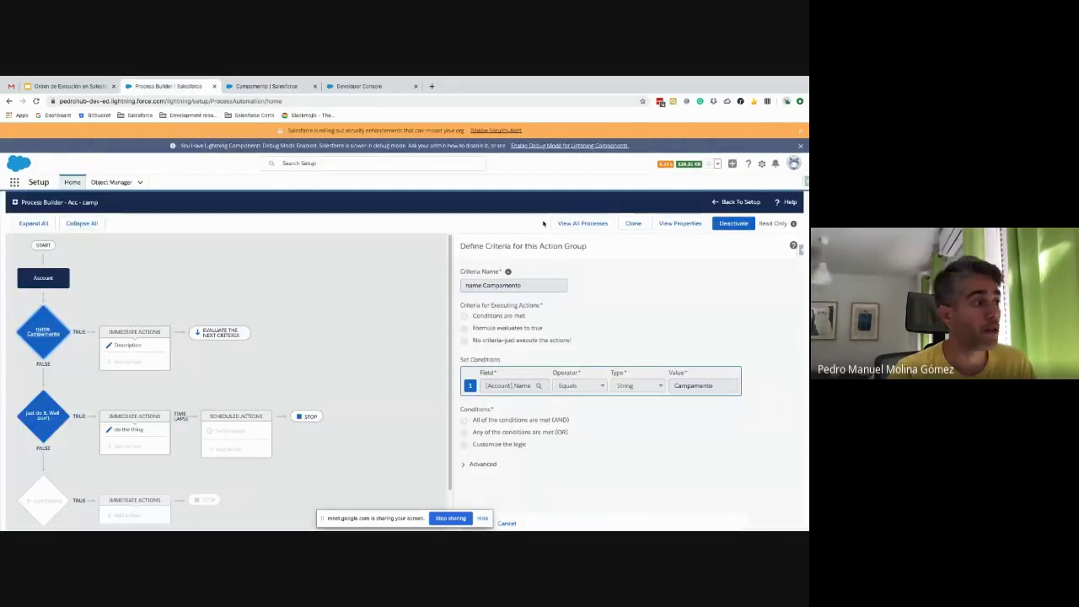
{"action": "left_click", "coordinate": [565, 224]}
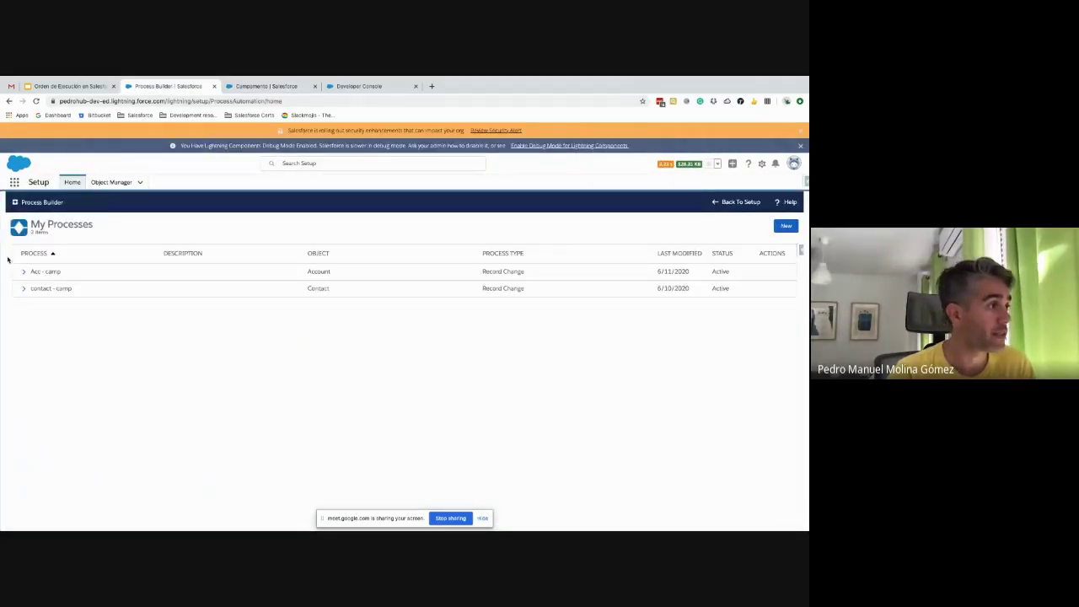
{"action": "left_click", "coordinate": [24, 271]}
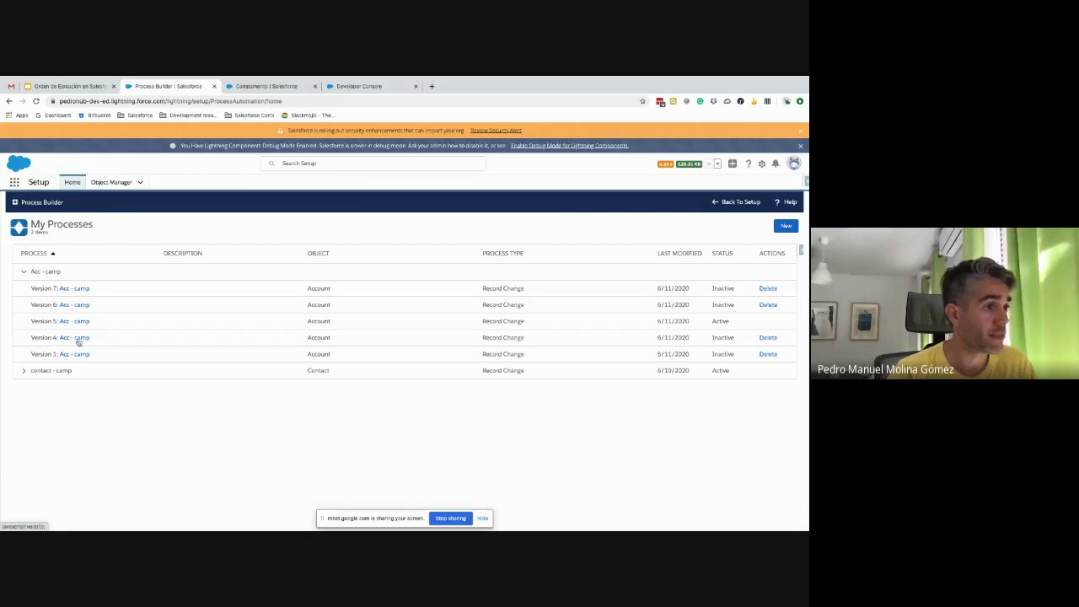
{"action": "left_click", "coordinate": [79, 338]}
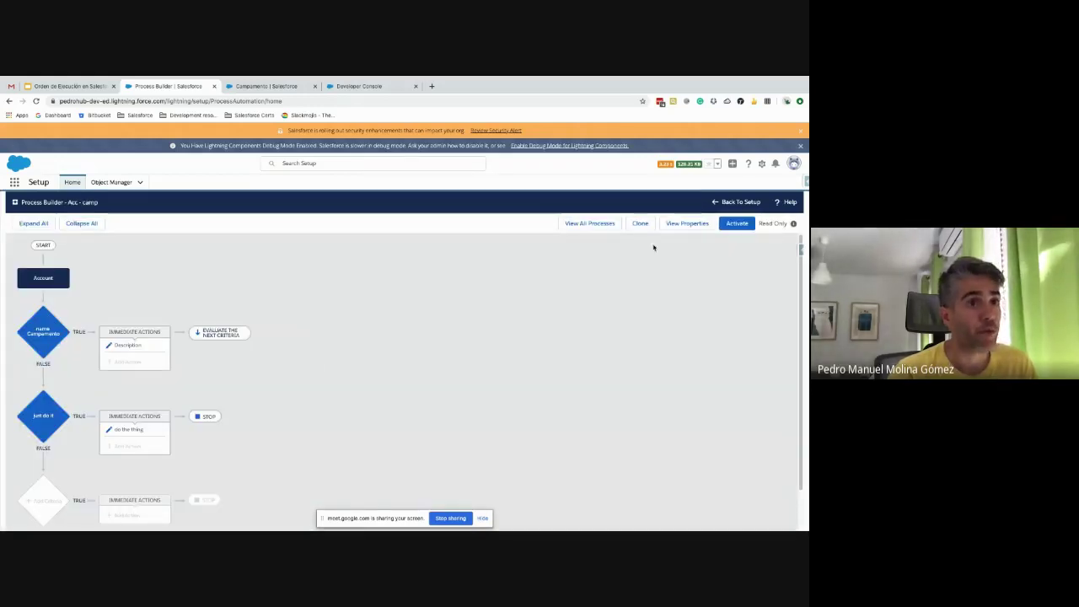
{"action": "left_click", "coordinate": [737, 223]}
{"action": "left_click", "coordinate": [515, 407]}
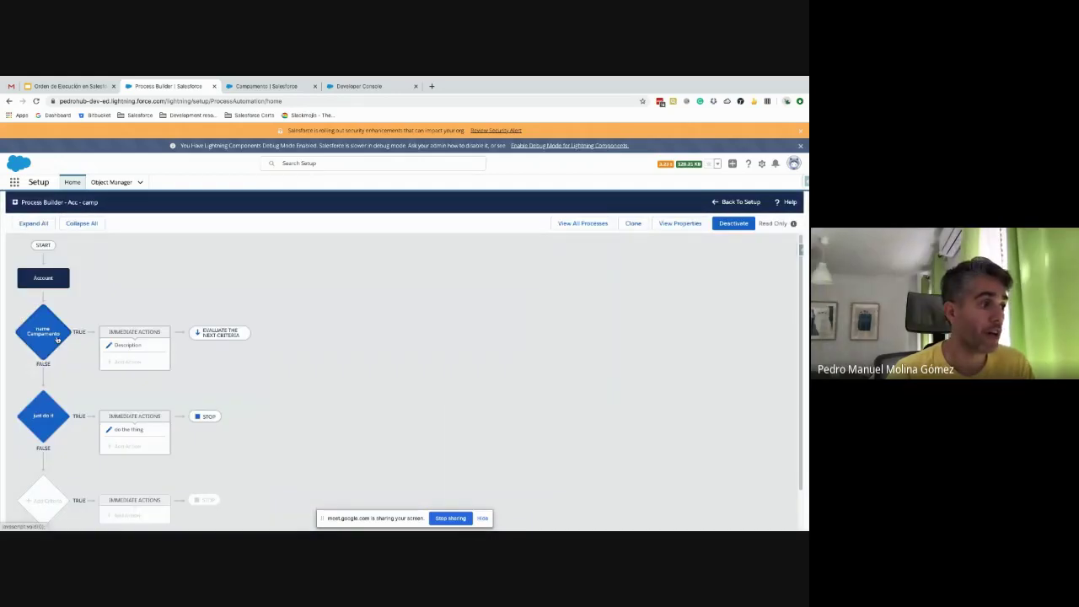
{"action": "left_click", "coordinate": [46, 333]}
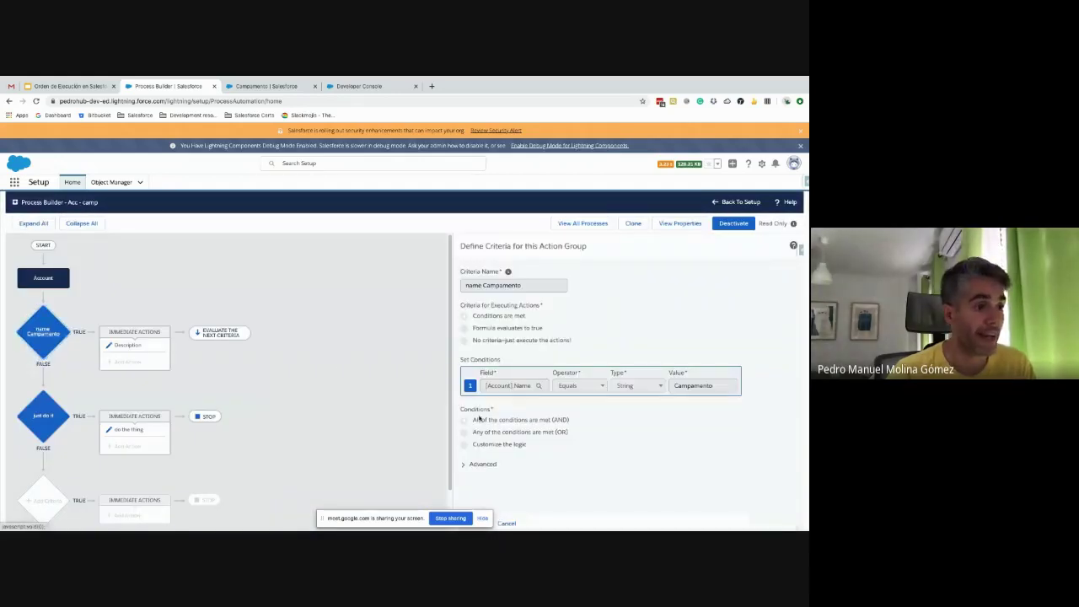
{"action": "left_click", "coordinate": [479, 465]}
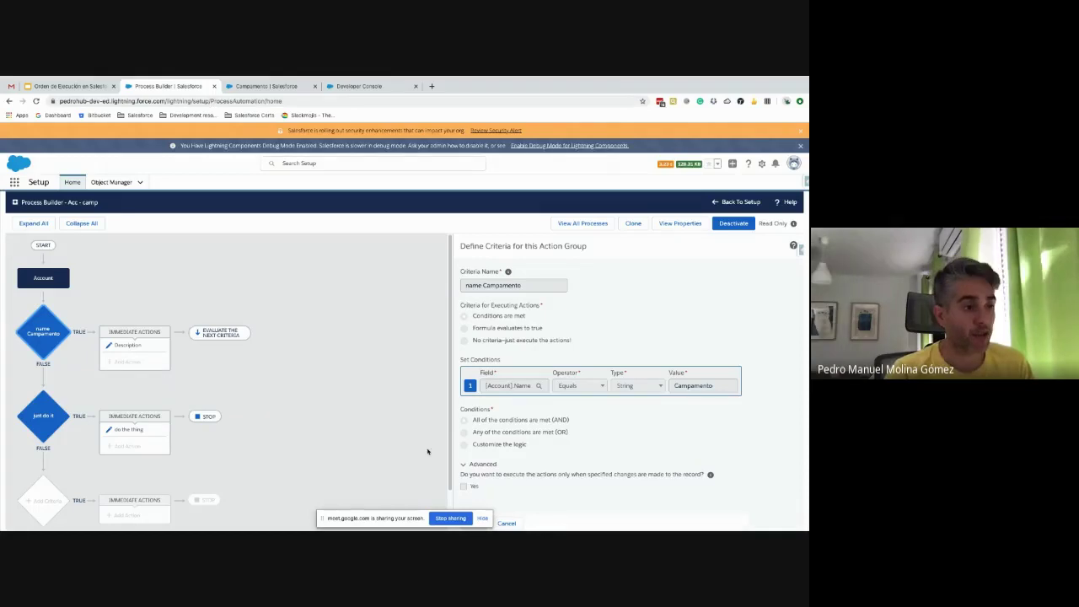
Enter a phone number on the Campamento account record and save it.
{"action": "left_click", "coordinate": [290, 85]}
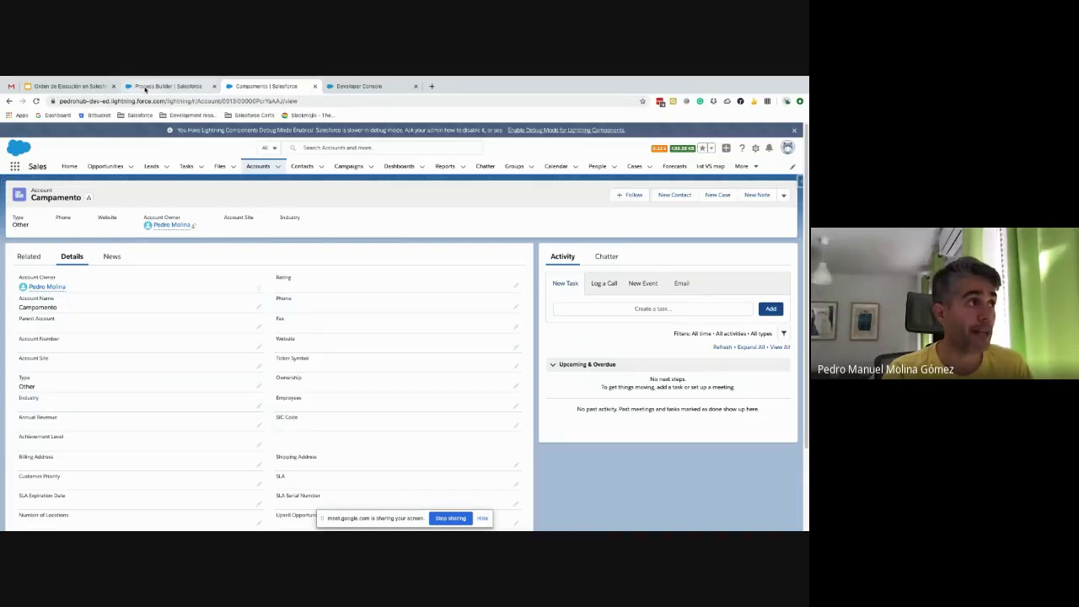
{"action": "left_click", "coordinate": [517, 309]}
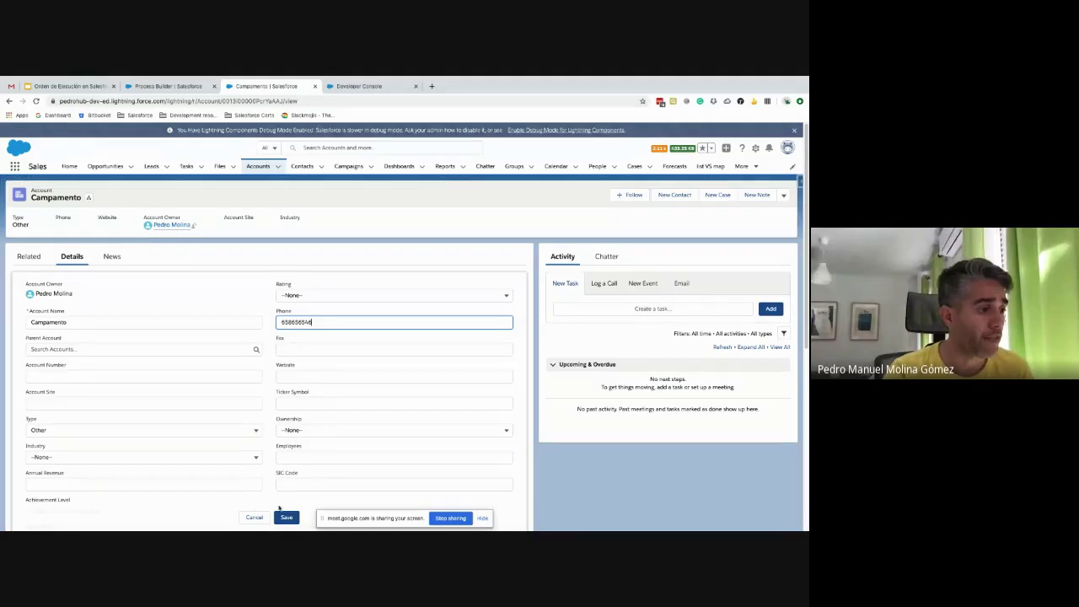
{"action": "left_click", "coordinate": [285, 516]}
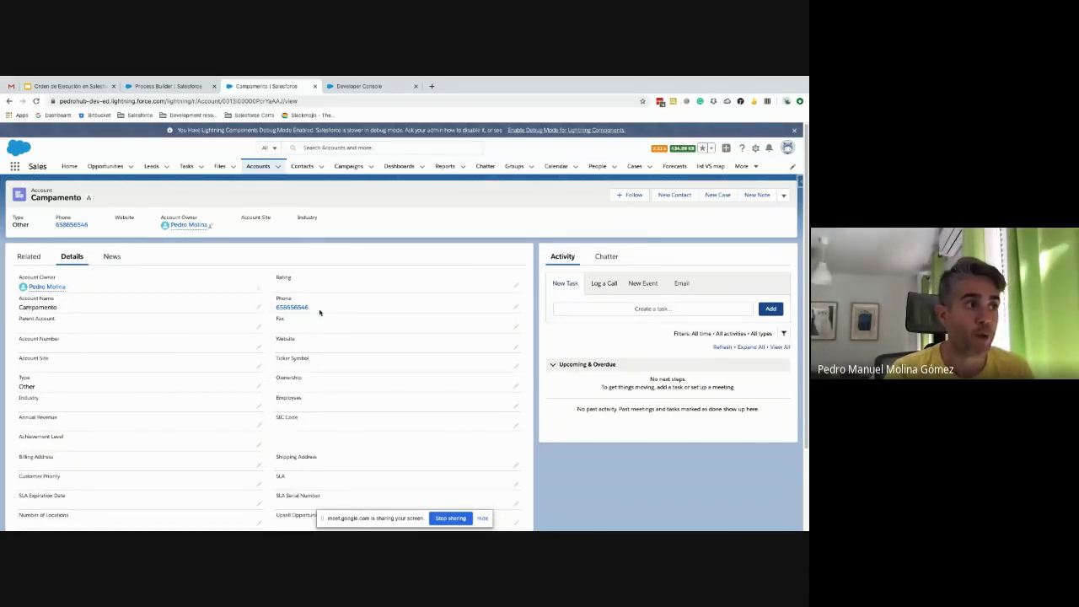
Show the newest execution log in the Developer Console using the Analysis perspective.
{"action": "left_click", "coordinate": [341, 86]}
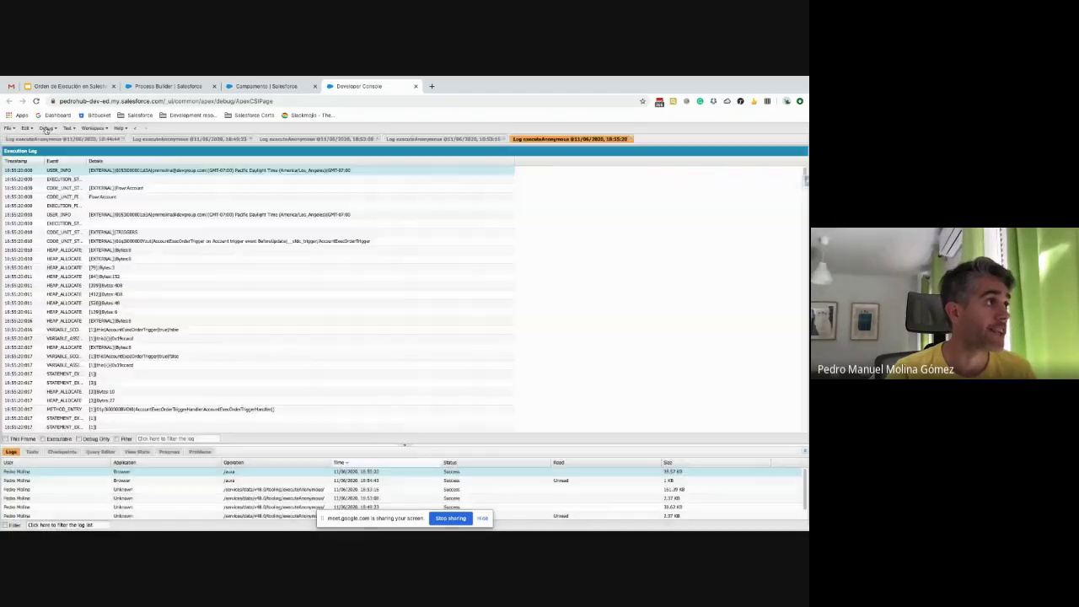
{"action": "left_click", "coordinate": [47, 128]}
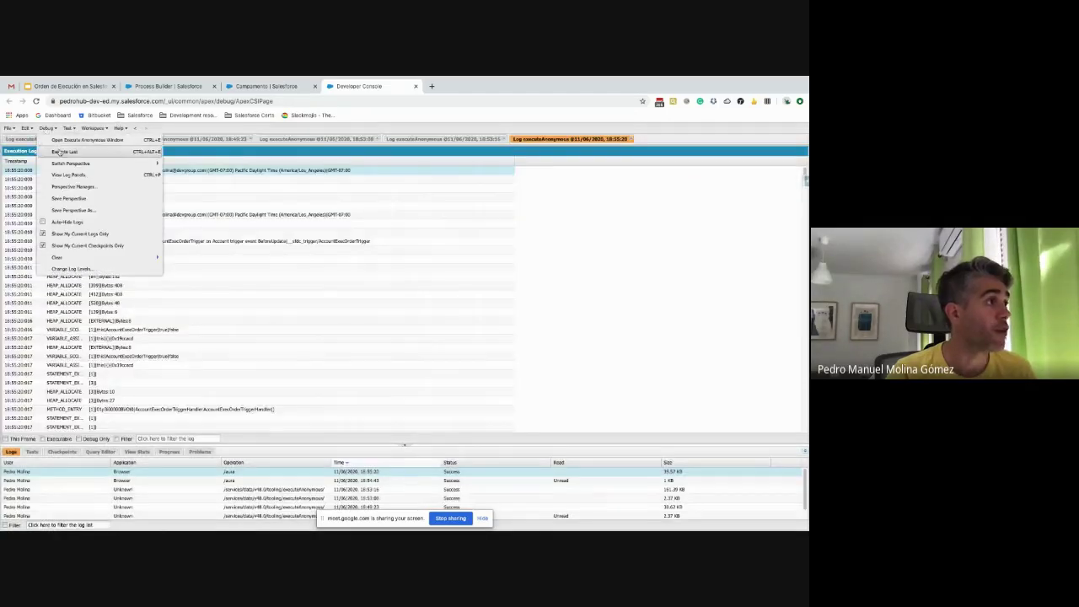
{"action": "mouse_move", "coordinate": [93, 163]}
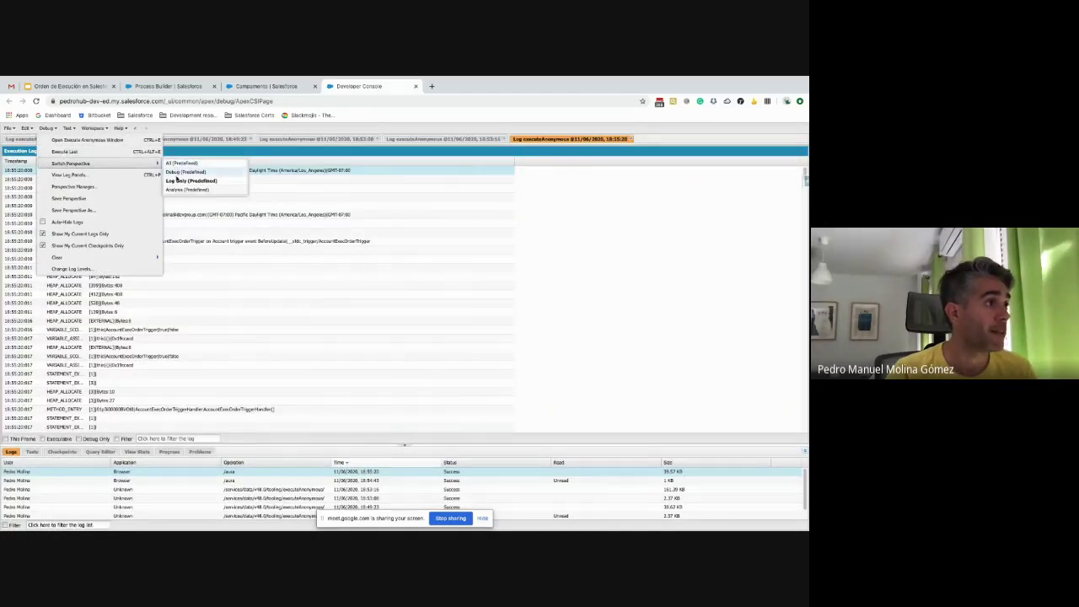
{"action": "left_click", "coordinate": [174, 190]}
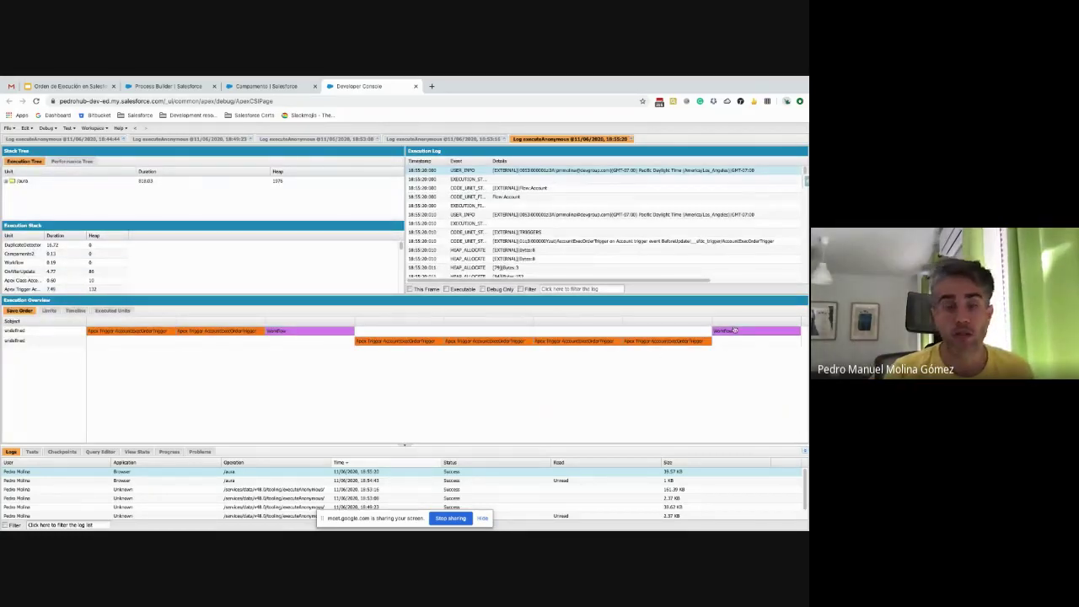
Reactivate version 5 of the Acc - camp process and display its name Campamento criteria definition.
{"action": "left_click", "coordinate": [175, 88]}
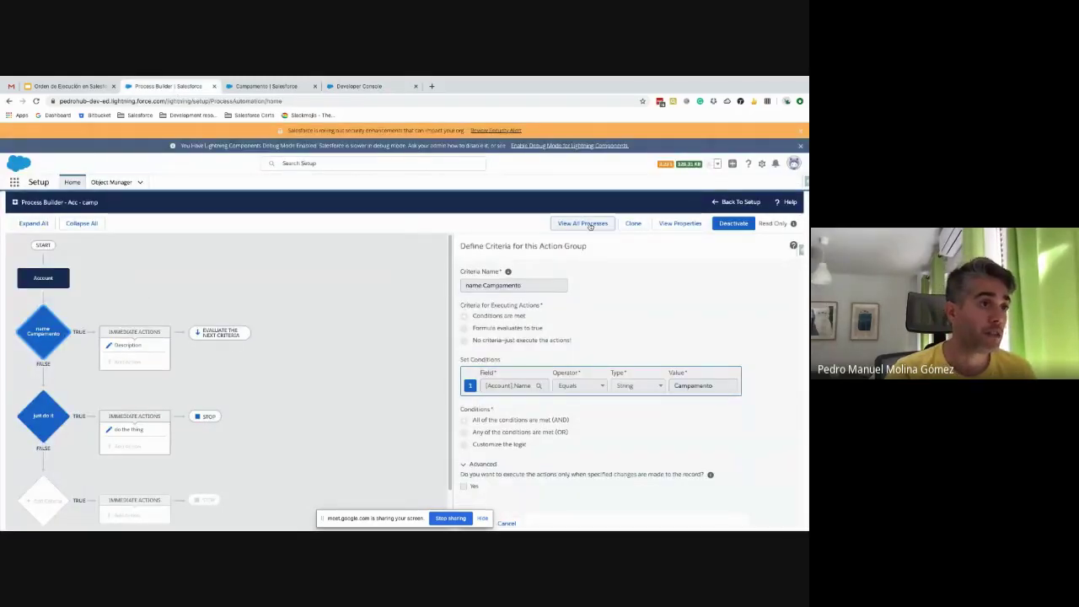
{"action": "left_click", "coordinate": [586, 224]}
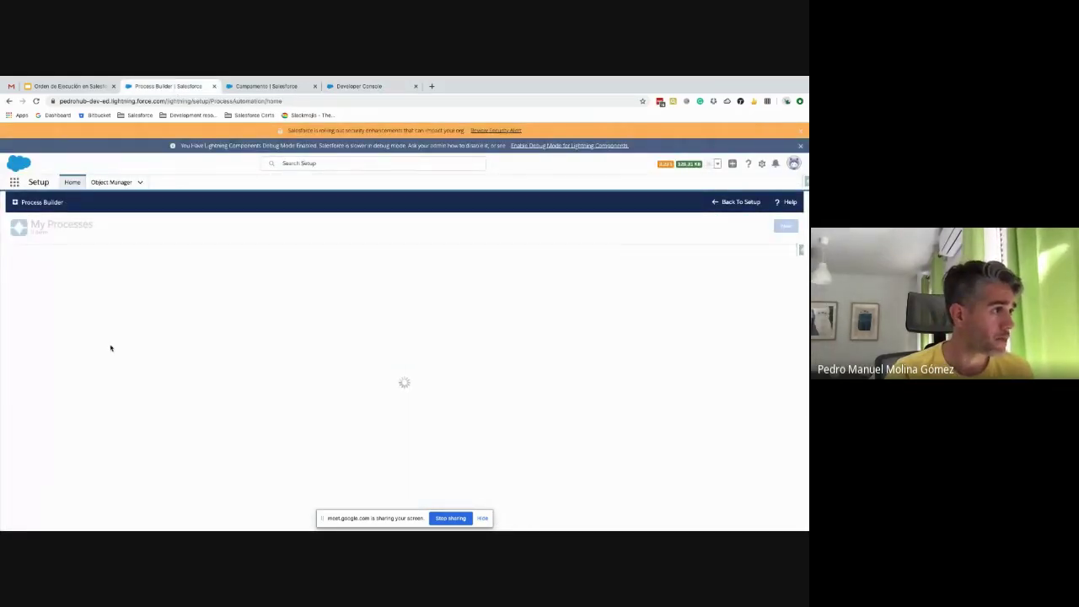
{"action": "left_click", "coordinate": [23, 272]}
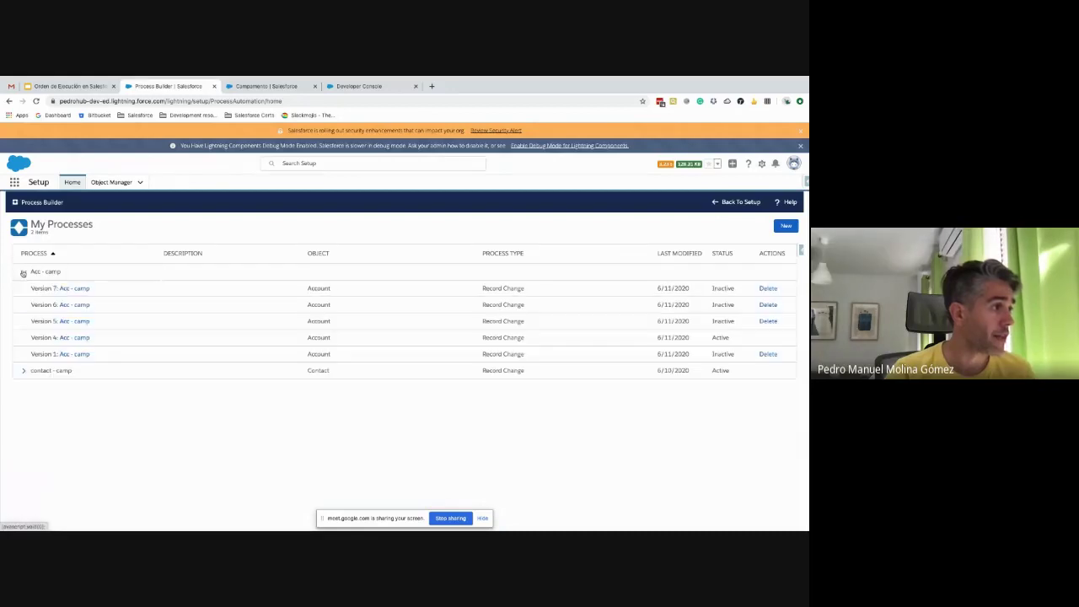
{"action": "left_click", "coordinate": [73, 325]}
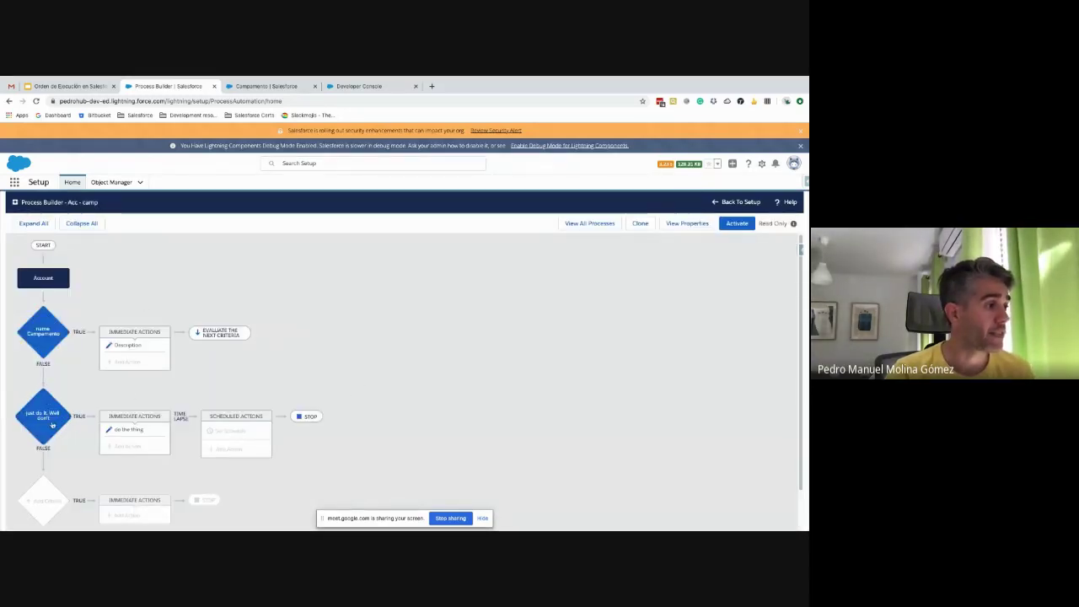
{"action": "left_click", "coordinate": [49, 345]}
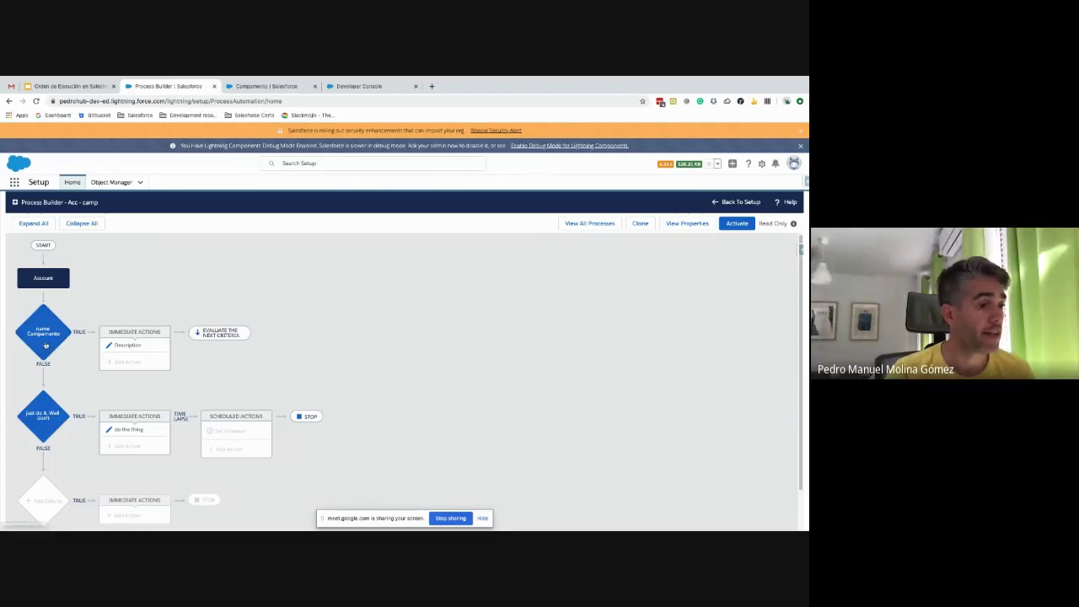
{"action": "left_click", "coordinate": [737, 223]}
{"action": "left_click", "coordinate": [513, 407]}
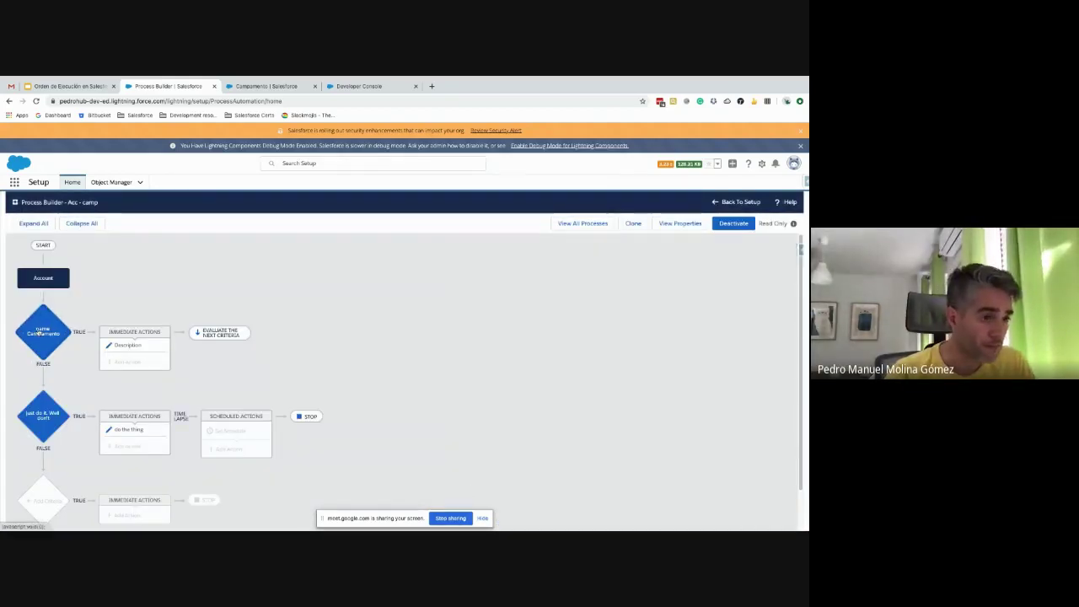
{"action": "left_click", "coordinate": [39, 333]}
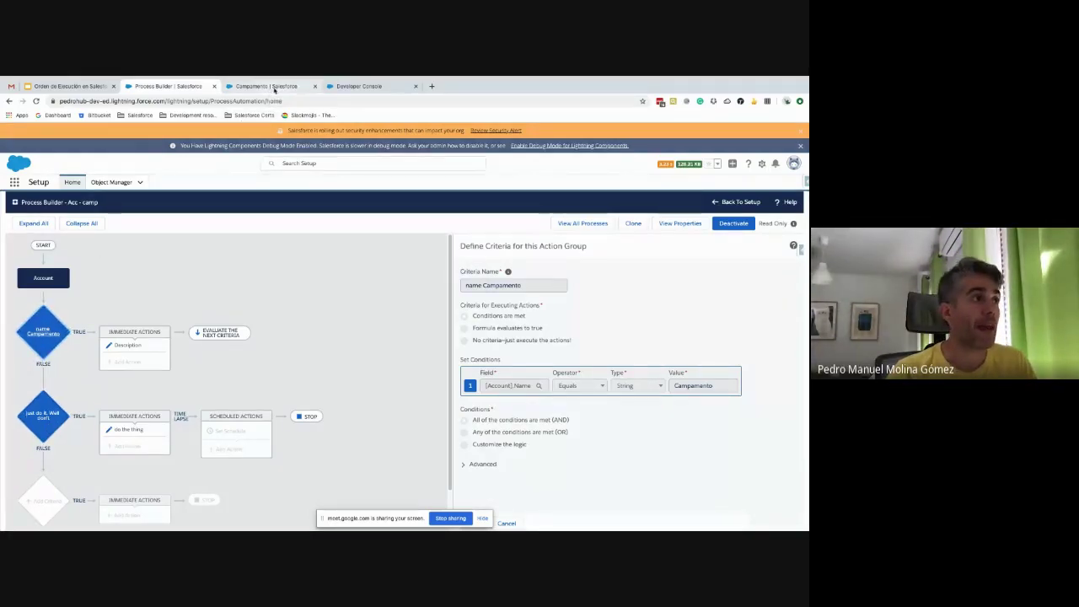
Check the just do it. Well don't criteria definition, enter a fax number on the Campamento account record and save it.
{"action": "left_click", "coordinate": [268, 86]}
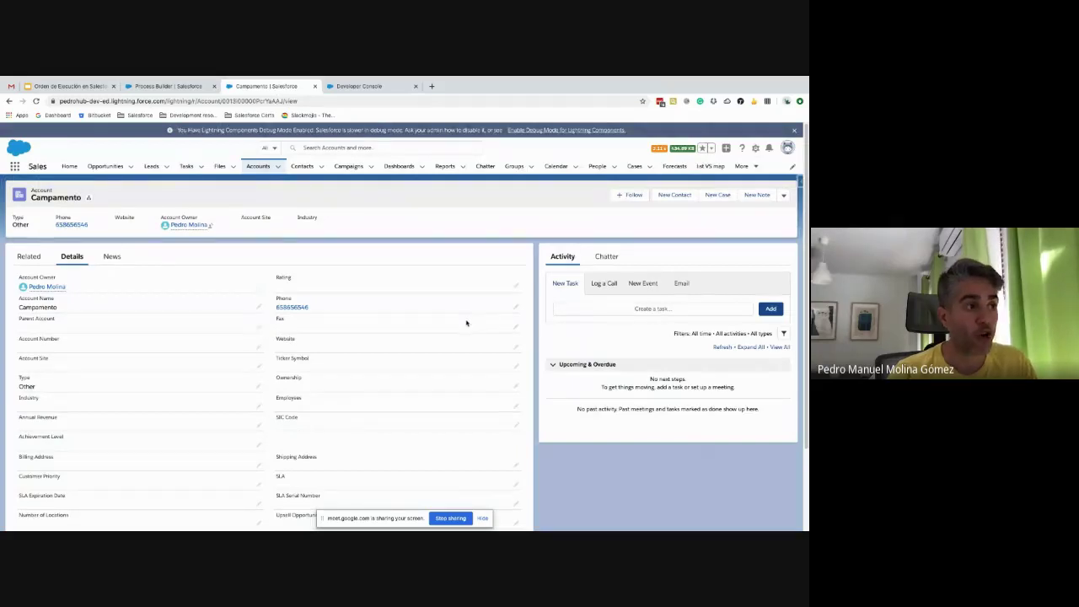
{"action": "left_click", "coordinate": [516, 327]}
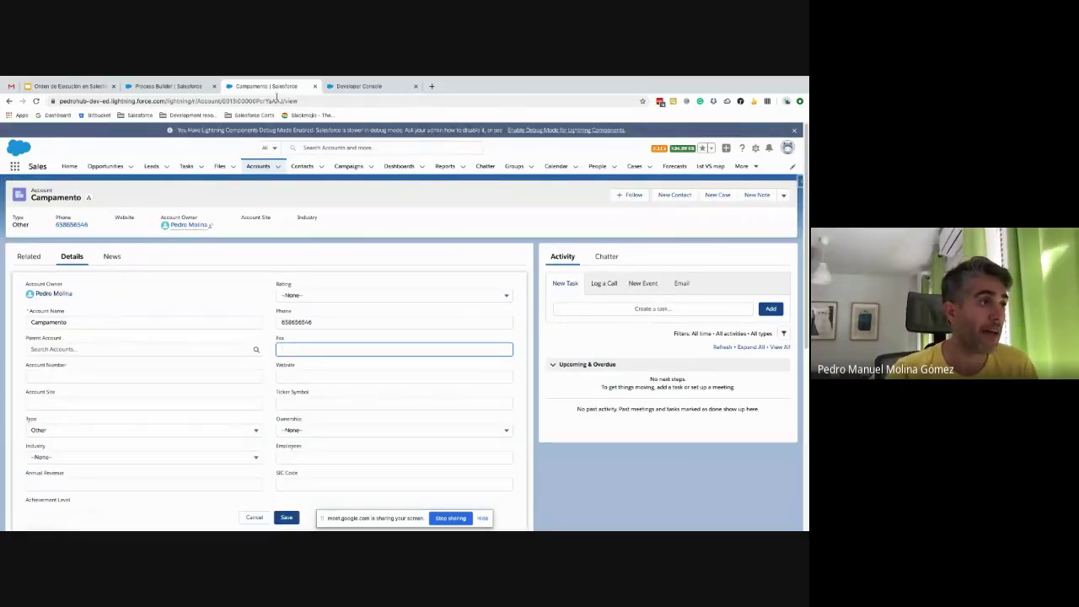
{"action": "left_click", "coordinate": [167, 86]}
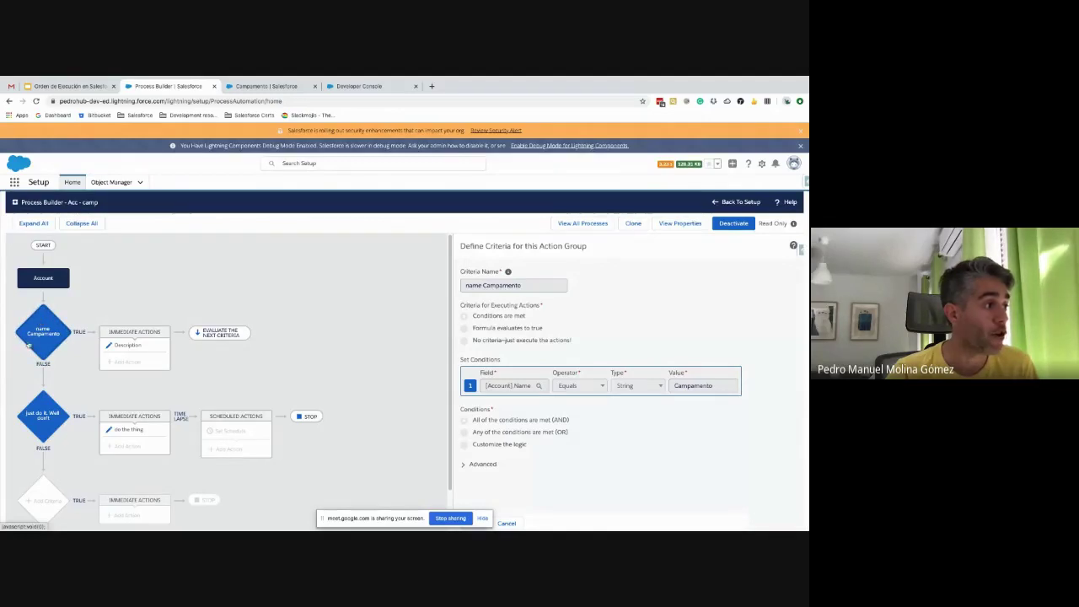
{"action": "left_click", "coordinate": [43, 415]}
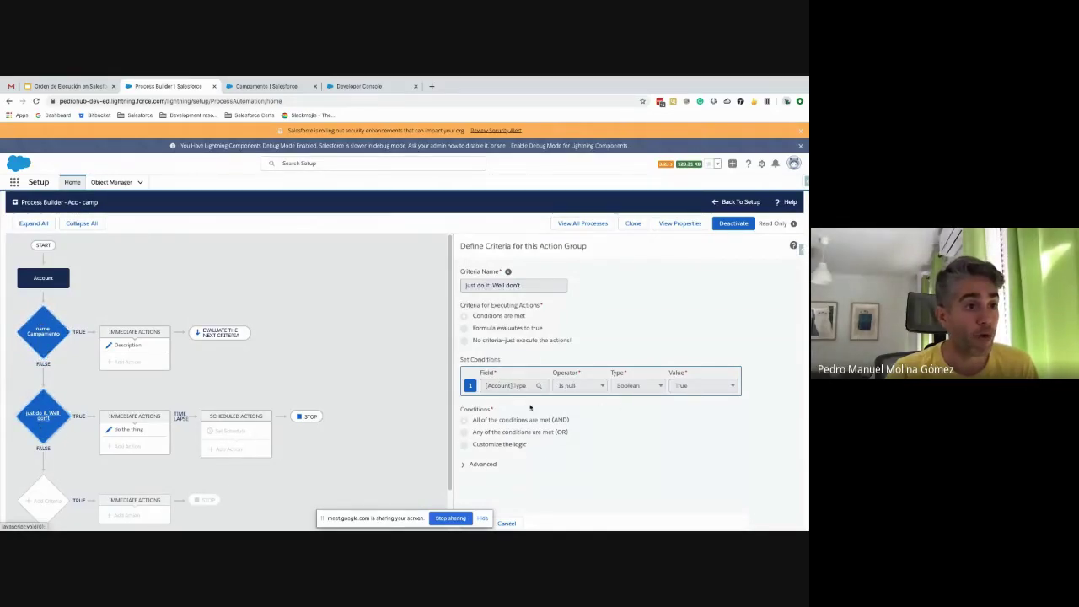
{"action": "left_click", "coordinate": [255, 89]}
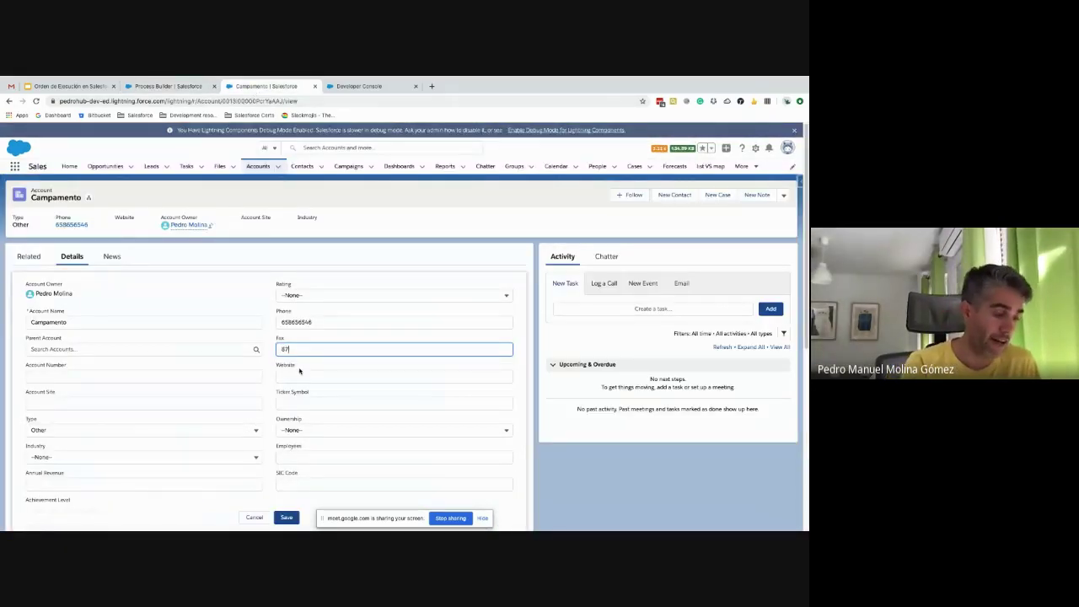
{"action": "left_click", "coordinate": [286, 517]}
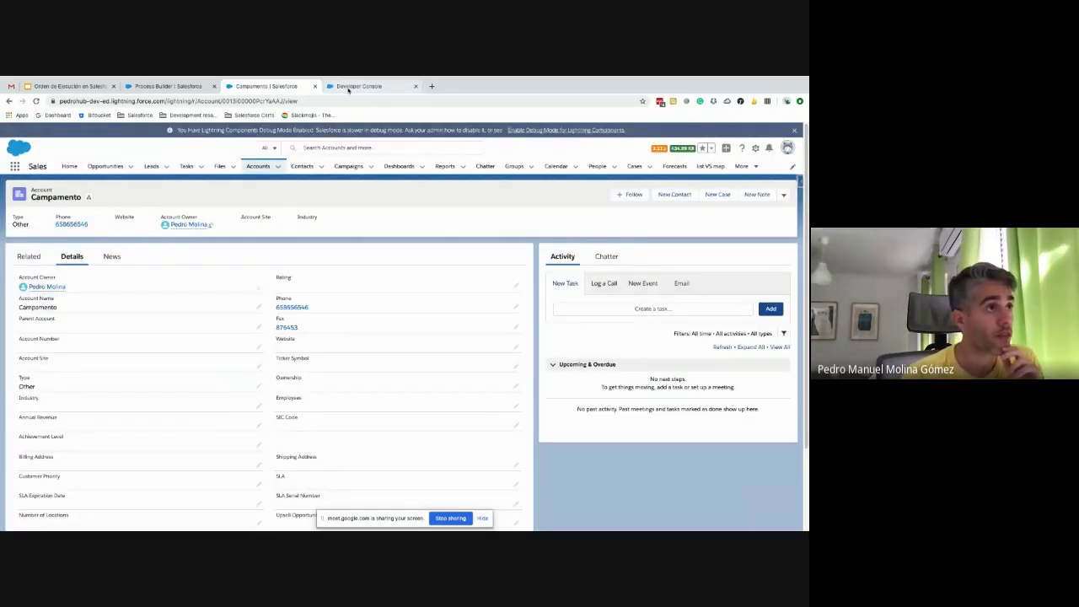
Open the log of the fax update in the Developer Console and switch it to the Analysis perspective.
{"action": "left_click", "coordinate": [352, 86]}
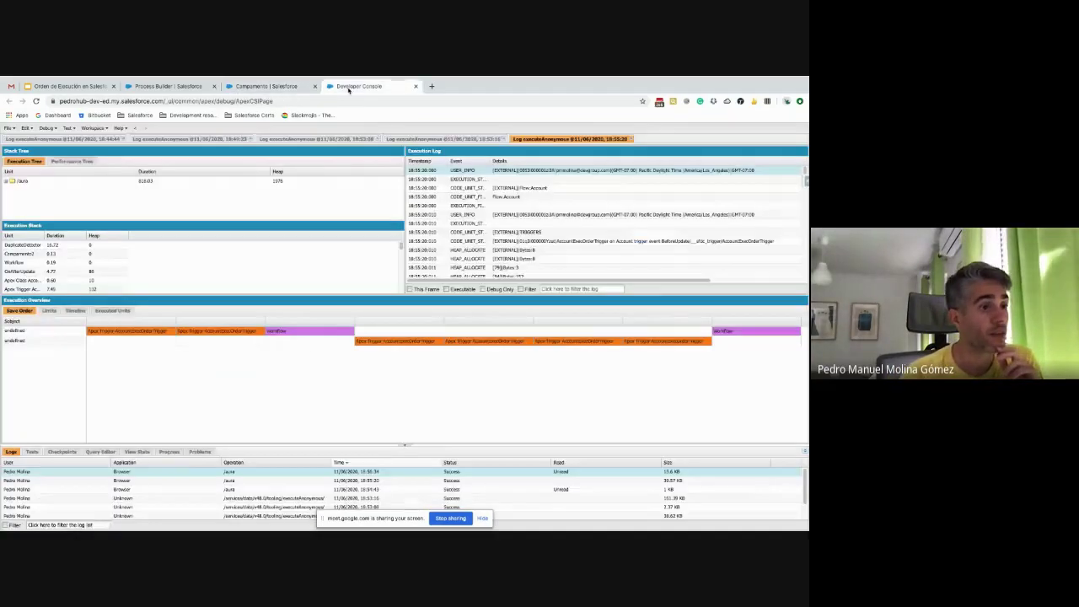
{"action": "double_click", "coordinate": [268, 473]}
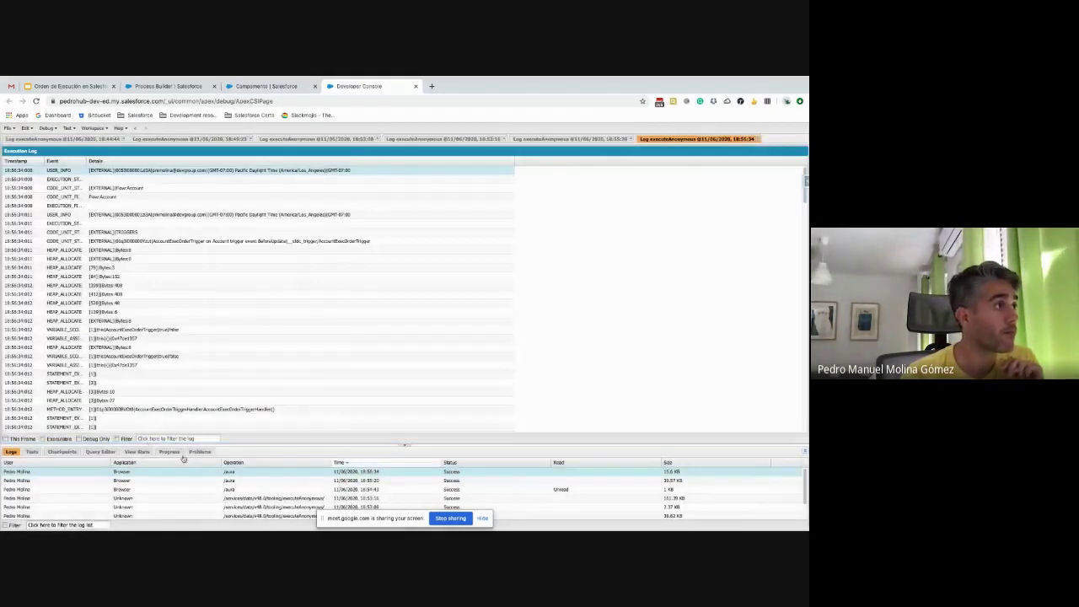
{"action": "left_click", "coordinate": [47, 127]}
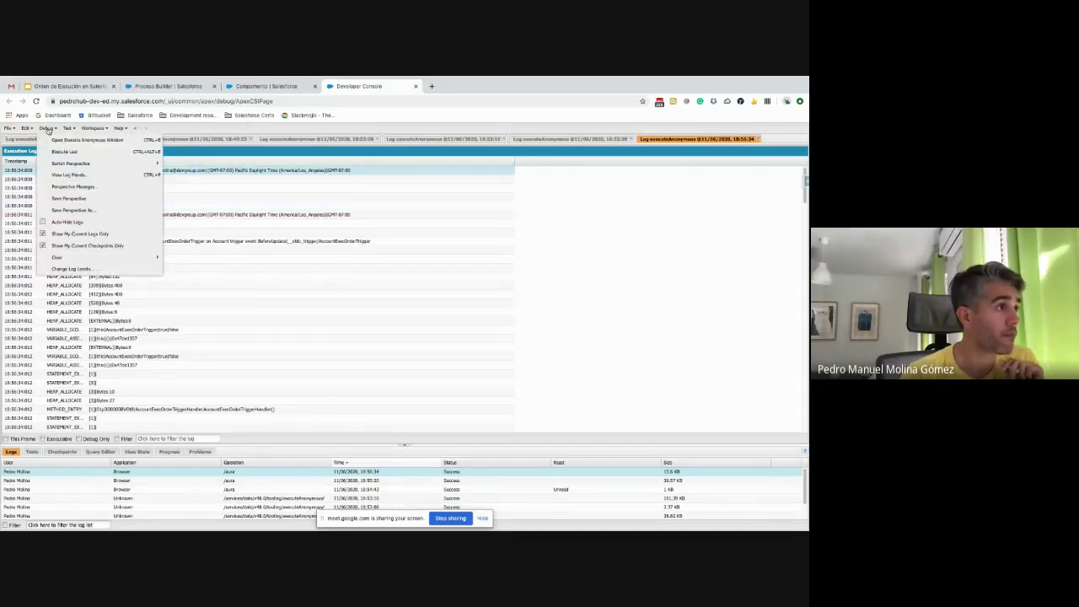
{"action": "mouse_move", "coordinate": [85, 162]}
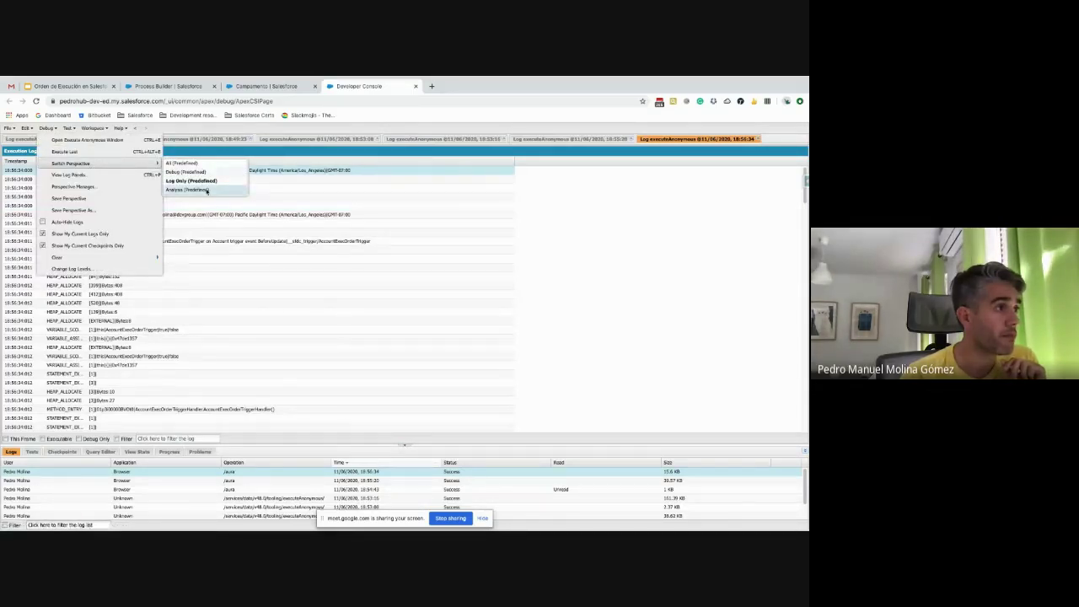
{"action": "left_click", "coordinate": [206, 191]}
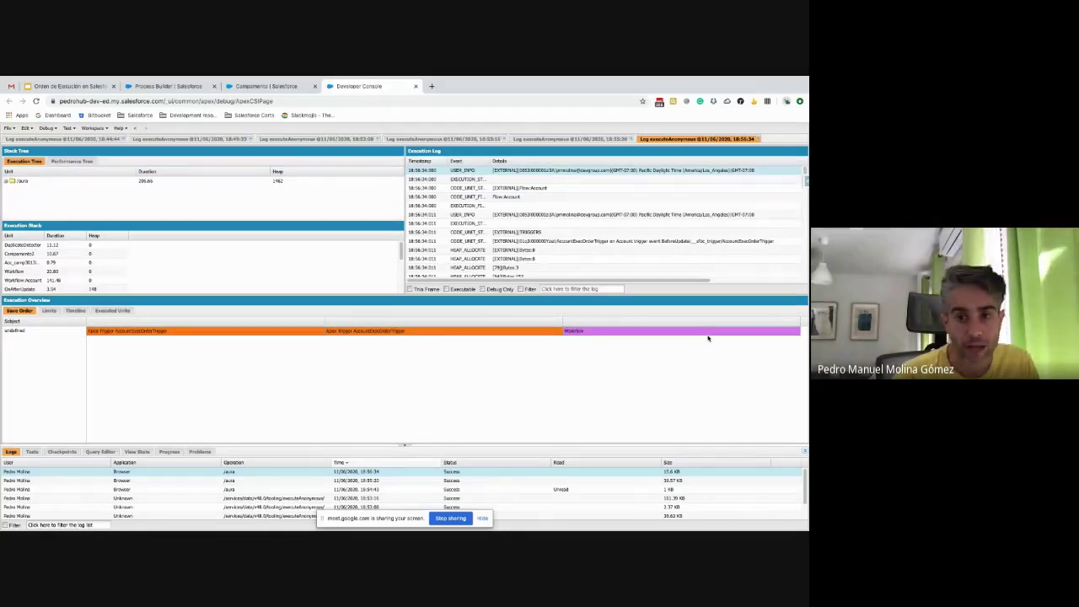
Return to the Acc - camp process and show the advanced option of the just do it. Well don't criteria.
{"action": "left_click", "coordinate": [249, 85]}
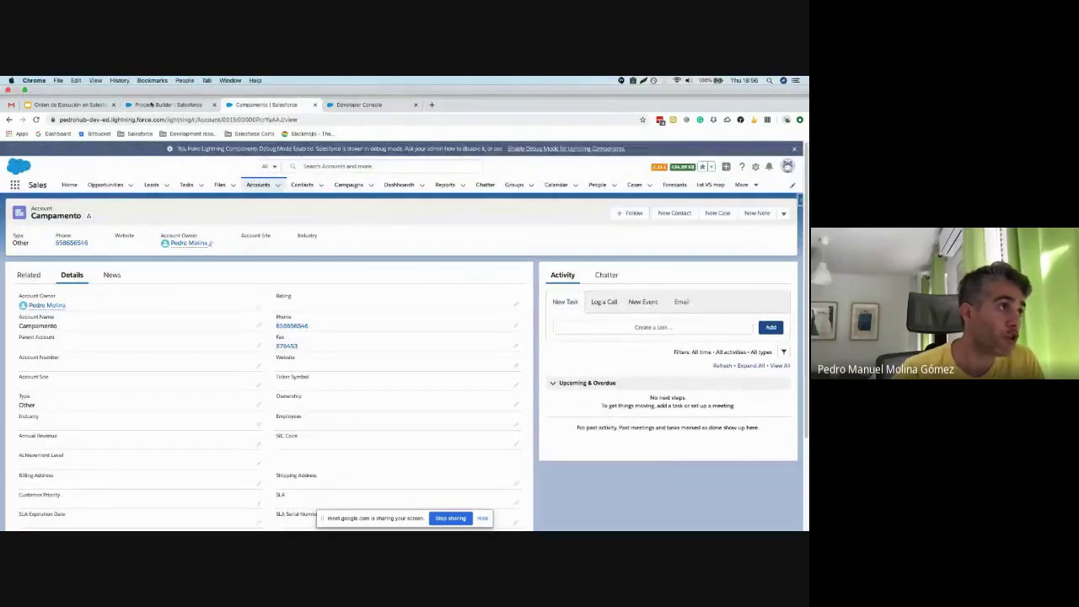
{"action": "left_click", "coordinate": [150, 104]}
{"action": "left_click", "coordinate": [464, 464]}
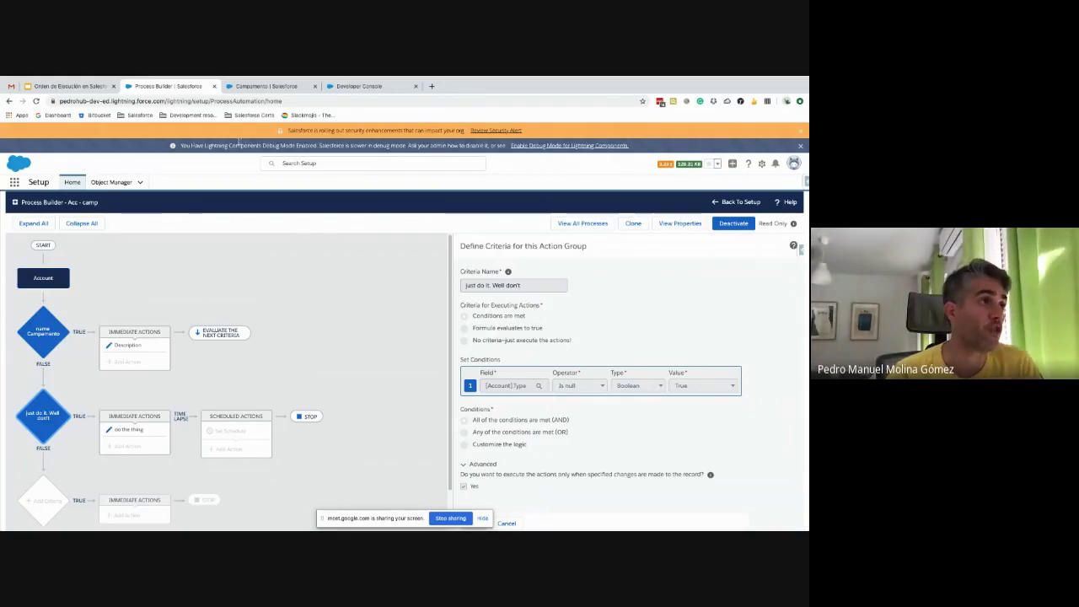
Compare the save order of the 18:55:20 update log with that of the newest log in the Developer Console.
{"action": "left_click", "coordinate": [355, 86]}
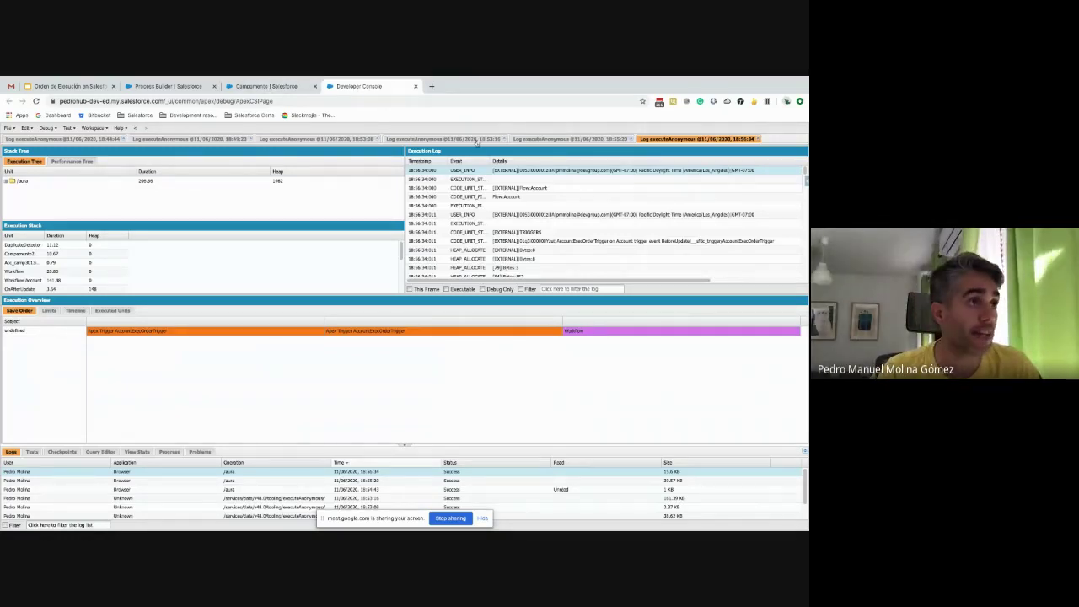
{"action": "left_click", "coordinate": [590, 140]}
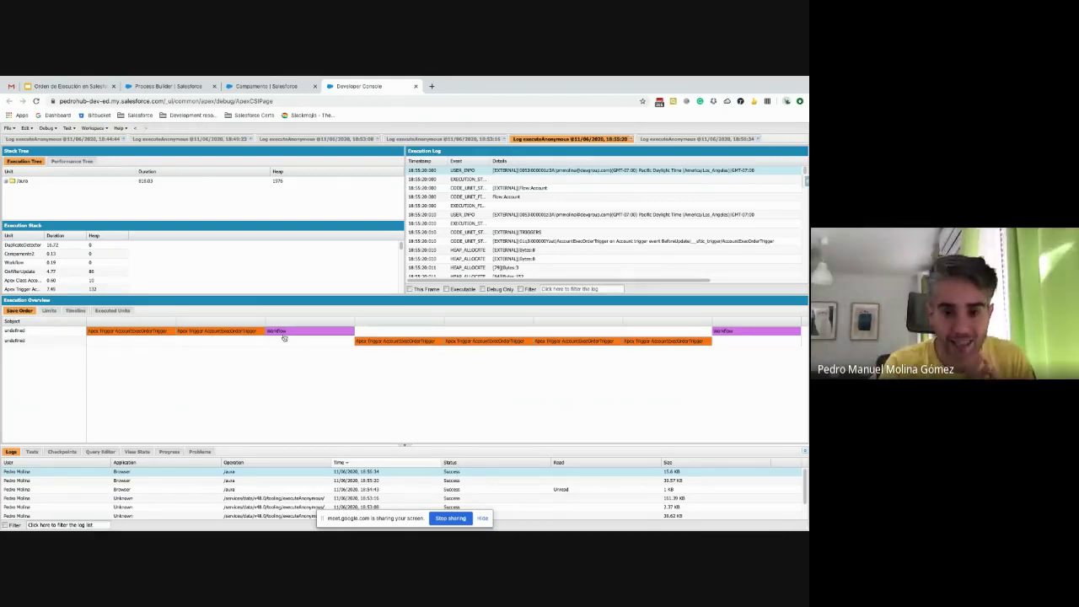
{"action": "left_click", "coordinate": [675, 139]}
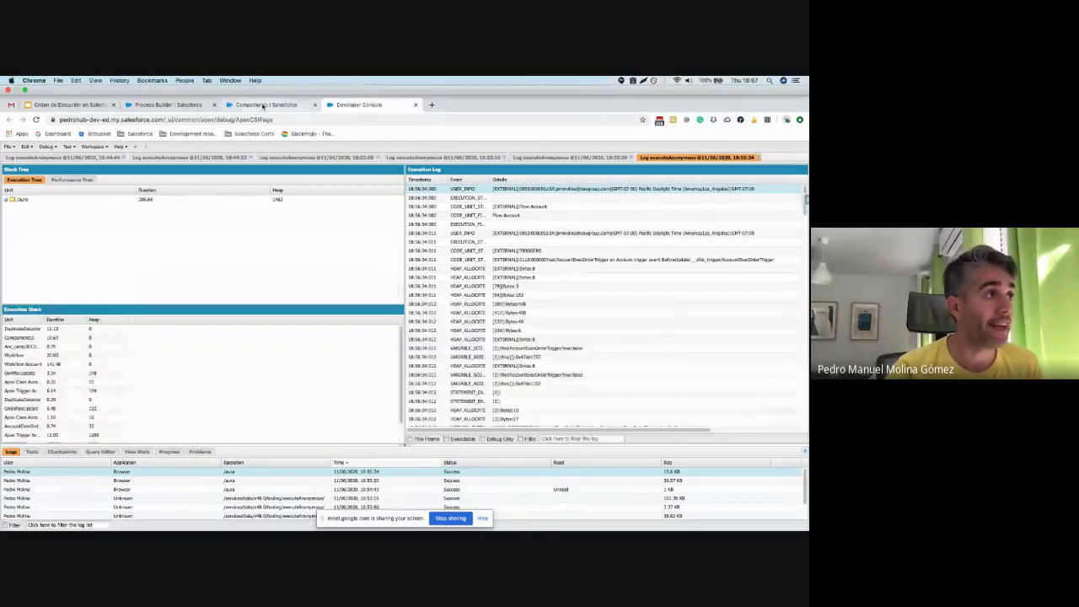
Show the advanced option of both the just do it. Well don't and name Campamento criteria in the active process version.
{"action": "left_click", "coordinate": [267, 86]}
{"action": "left_click", "coordinate": [175, 88]}
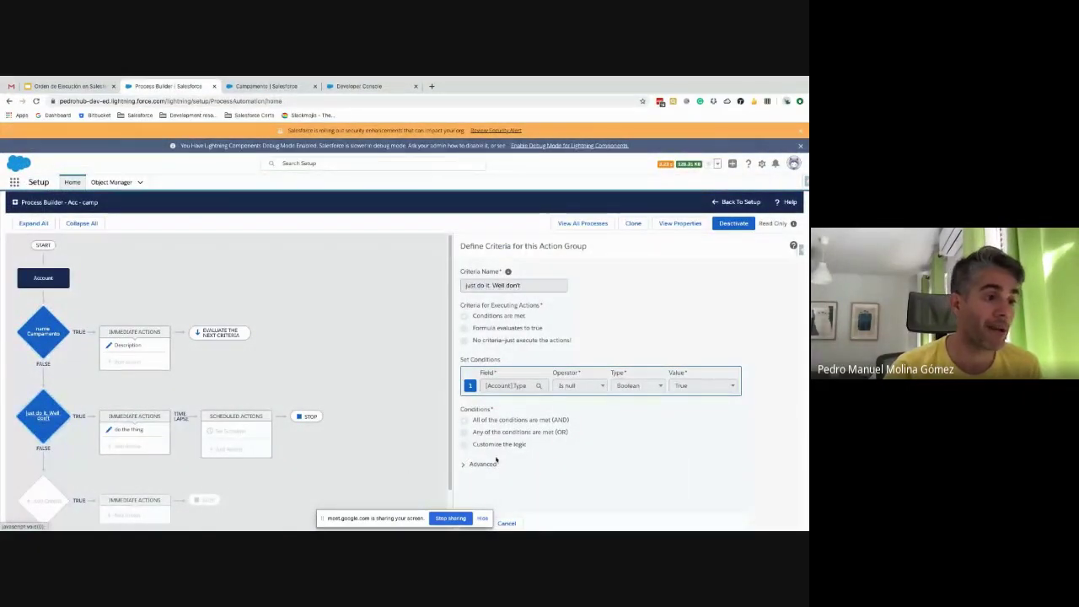
{"action": "left_click", "coordinate": [469, 465]}
{"action": "left_click", "coordinate": [43, 331]}
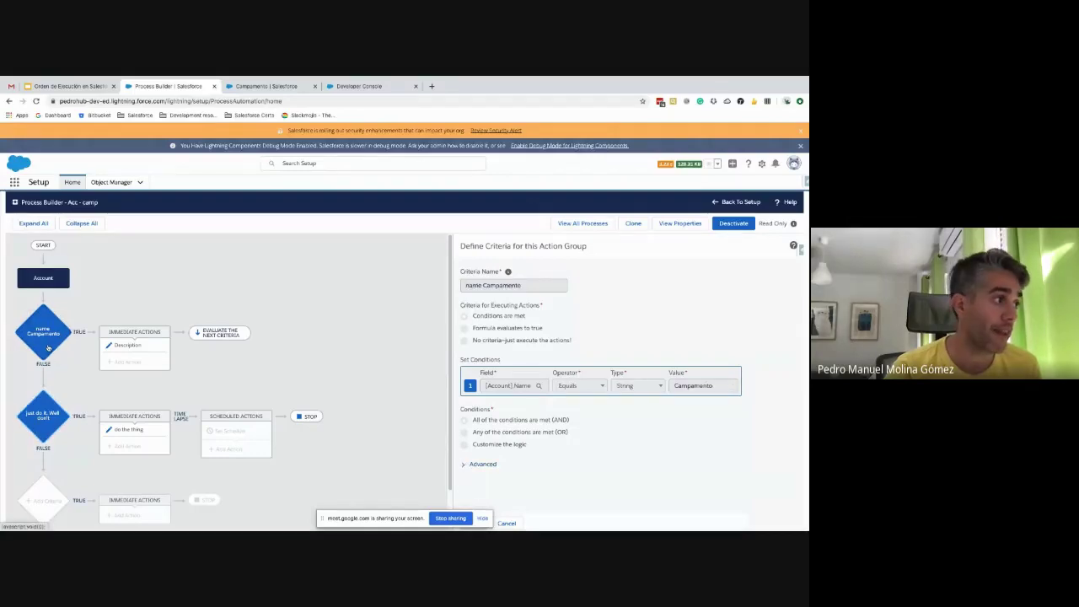
{"action": "left_click", "coordinate": [462, 464]}
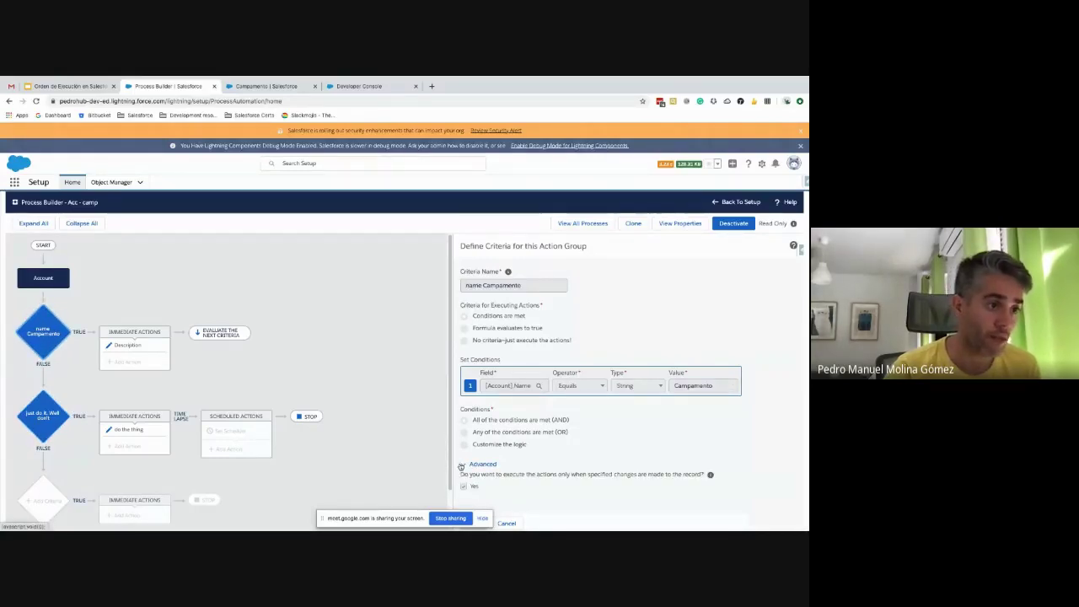
Activate version 6 of the Acc - camp process and display the definitions of its two criteria.
{"action": "left_click", "coordinate": [581, 225]}
{"action": "left_click", "coordinate": [22, 271]}
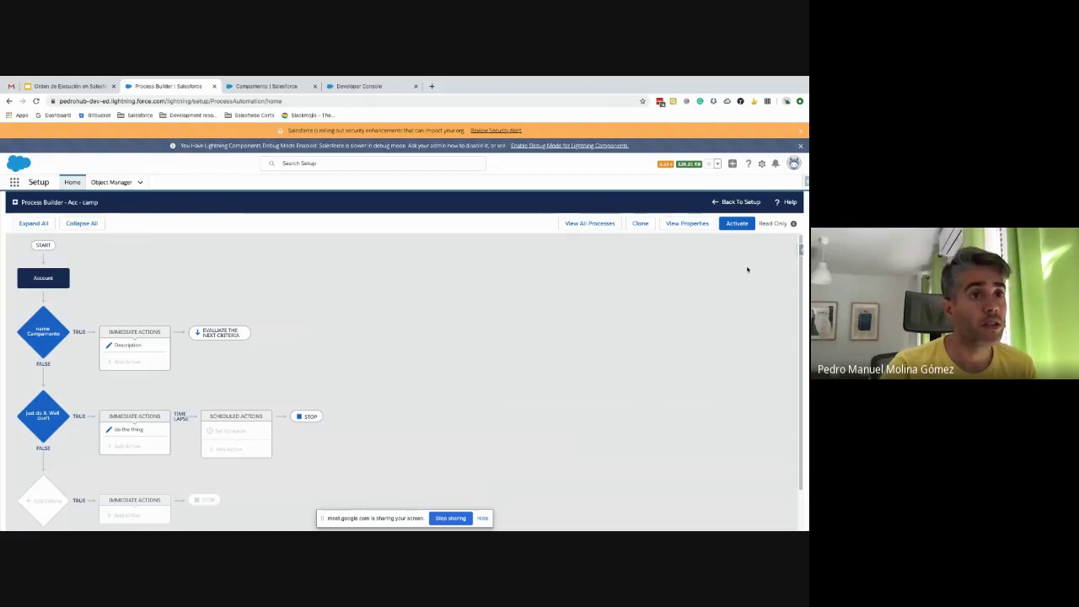
{"action": "left_click", "coordinate": [737, 224]}
{"action": "left_click", "coordinate": [515, 407]}
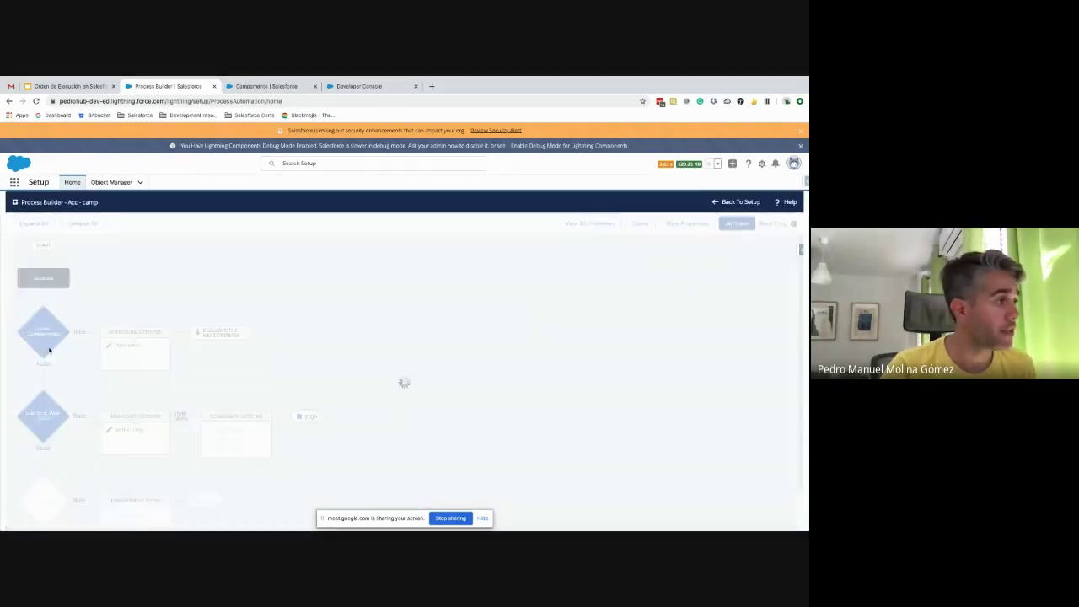
{"action": "left_click", "coordinate": [52, 345]}
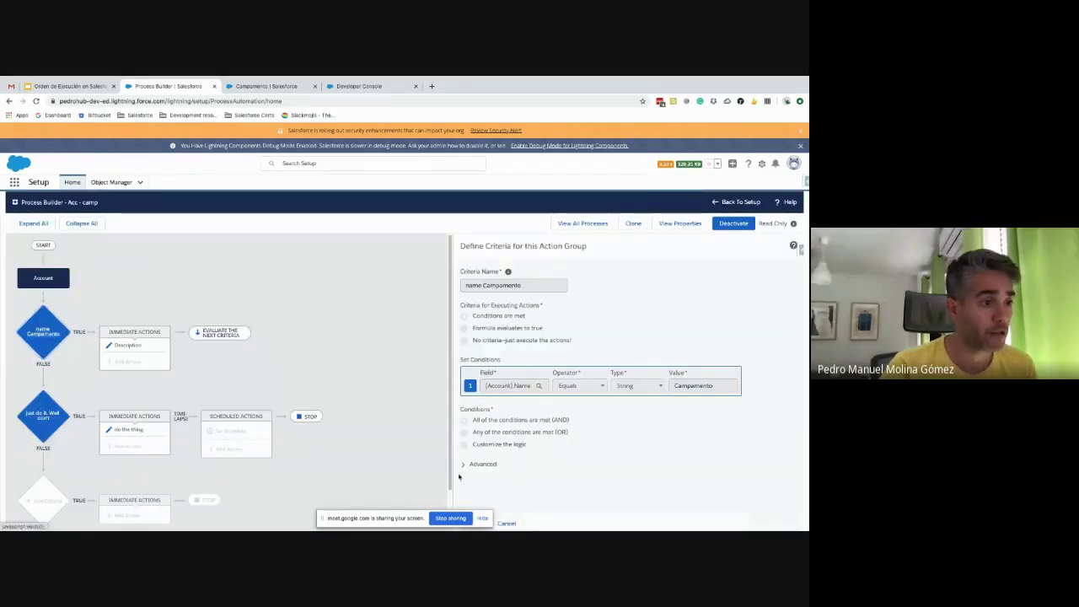
{"action": "left_click", "coordinate": [39, 427]}
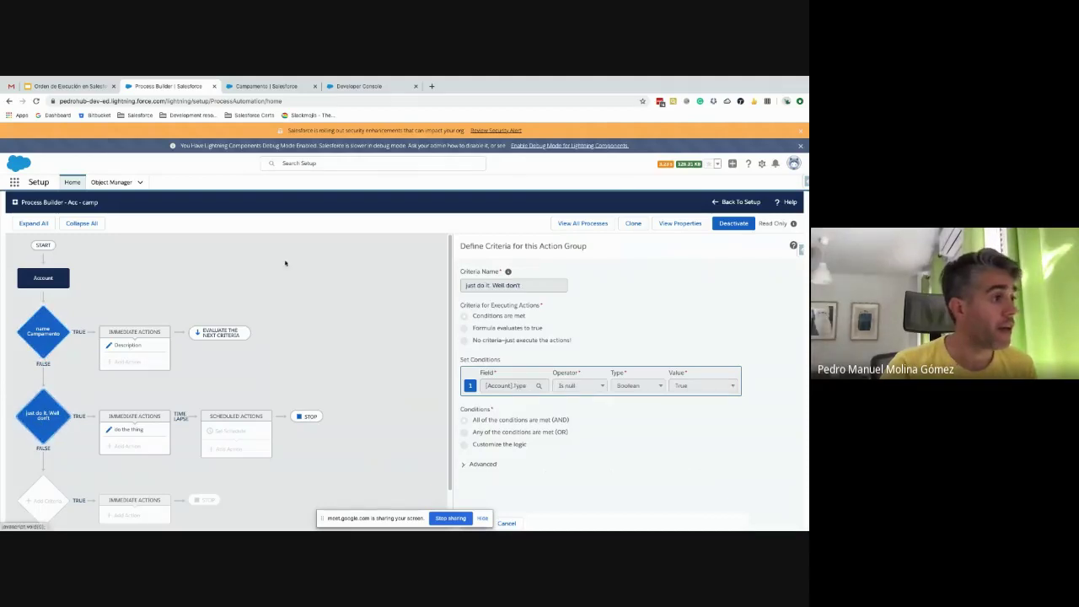
Activate the Acc - camp process version whose second criteria is just do it, without scheduled actions.
{"action": "left_click", "coordinate": [252, 86]}
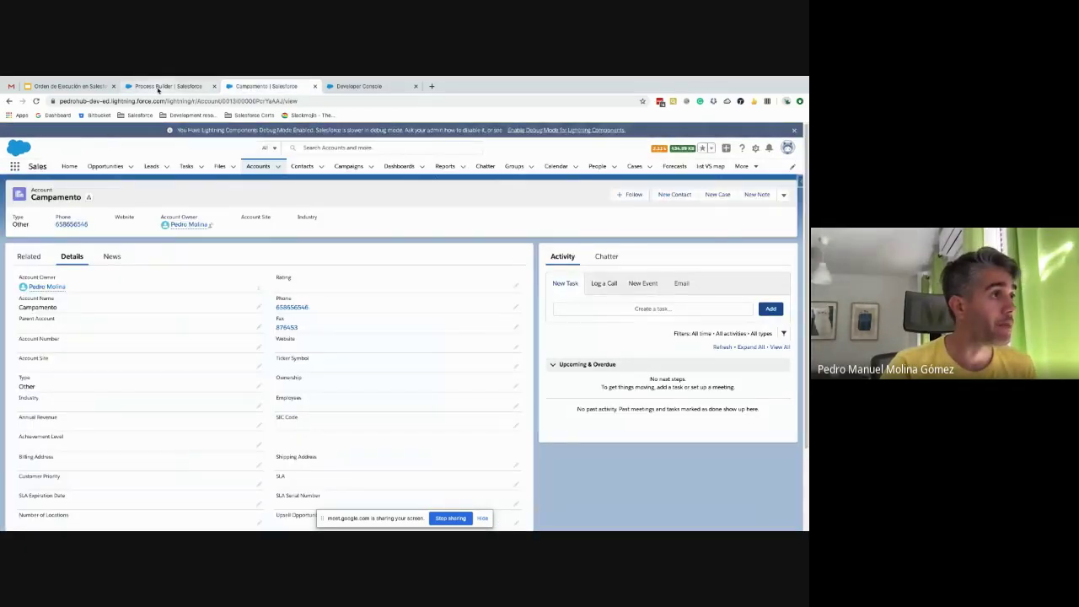
{"action": "left_click", "coordinate": [165, 86]}
{"action": "left_click", "coordinate": [583, 224]}
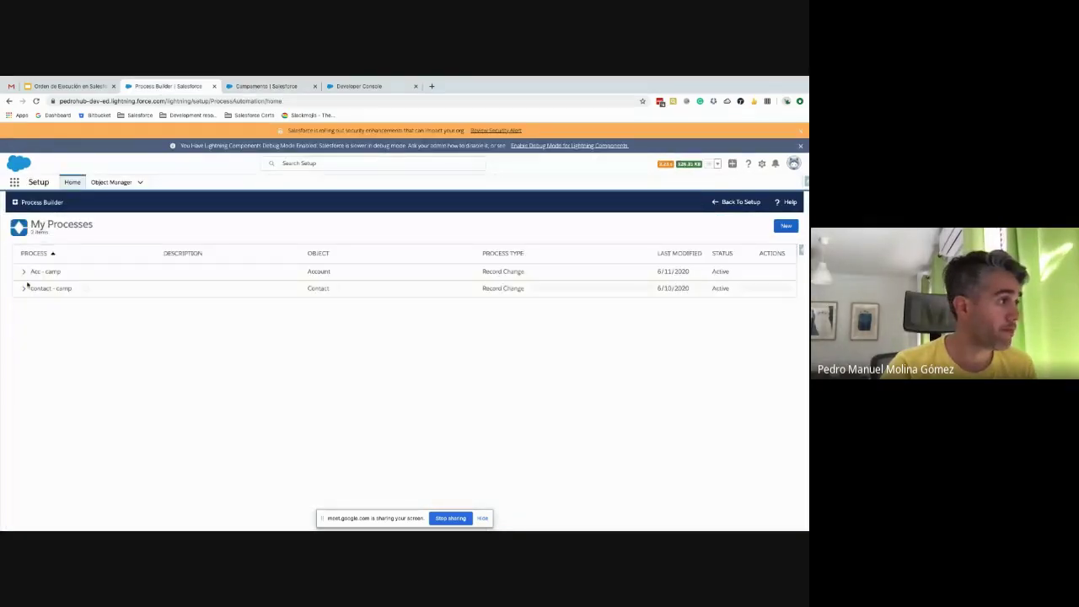
{"action": "left_click", "coordinate": [23, 276]}
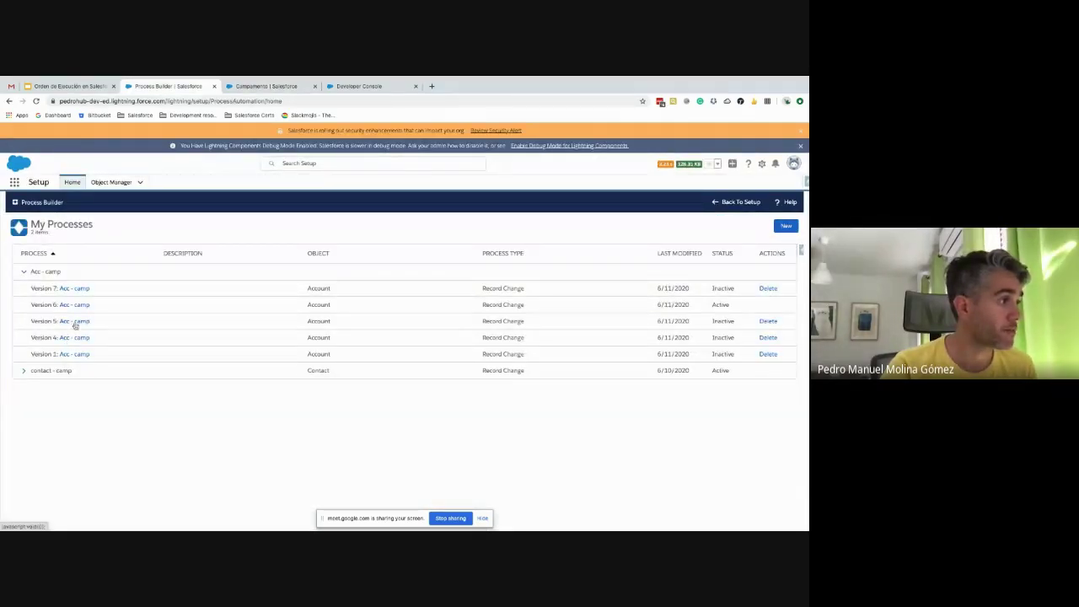
{"action": "left_click", "coordinate": [466, 265]}
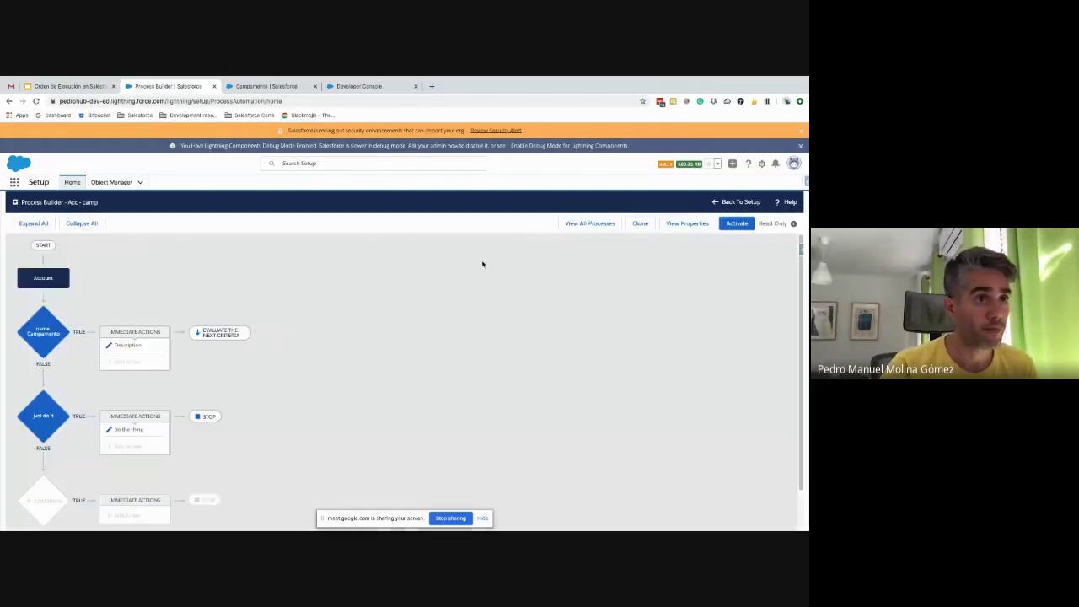
{"action": "left_click", "coordinate": [737, 223]}
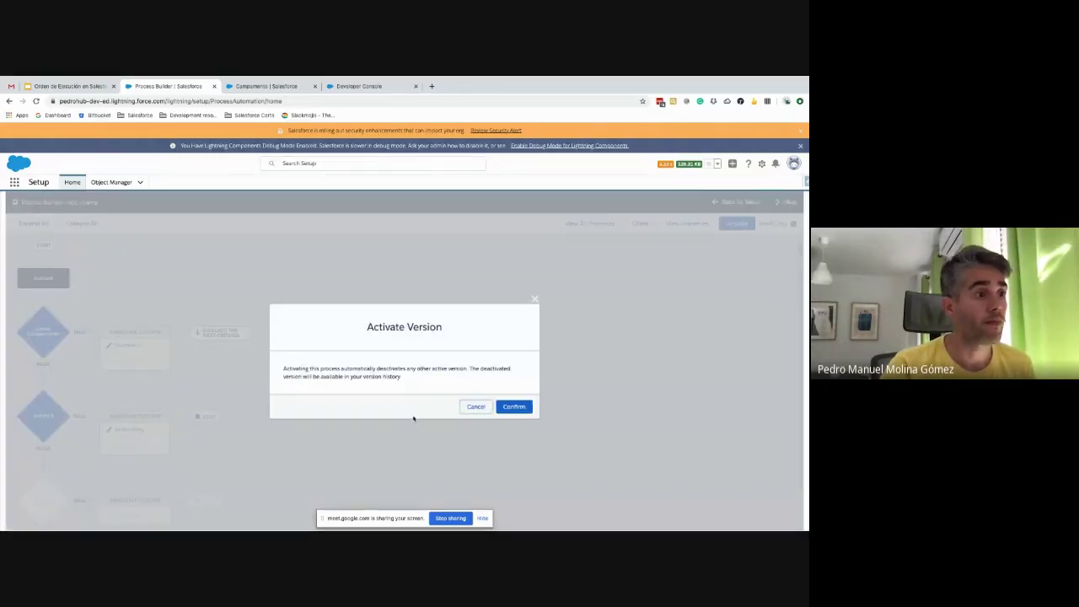
{"action": "left_click", "coordinate": [513, 406]}
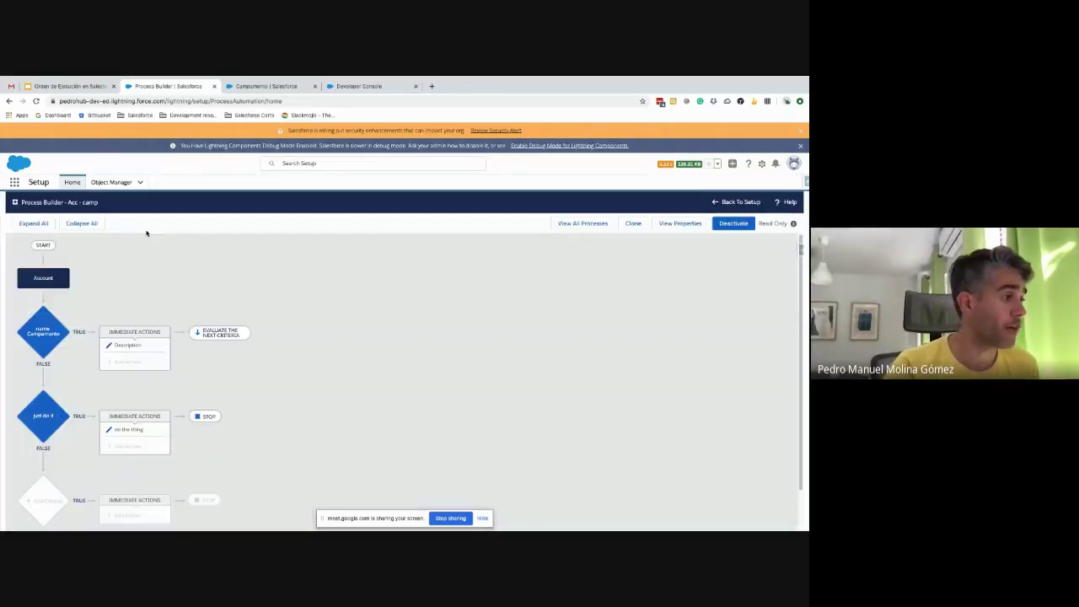
Change the delete statement in the Developer Console's anonymous Apex code to target accounts named Campamento2 and execute only that line.
{"action": "left_click", "coordinate": [266, 86]}
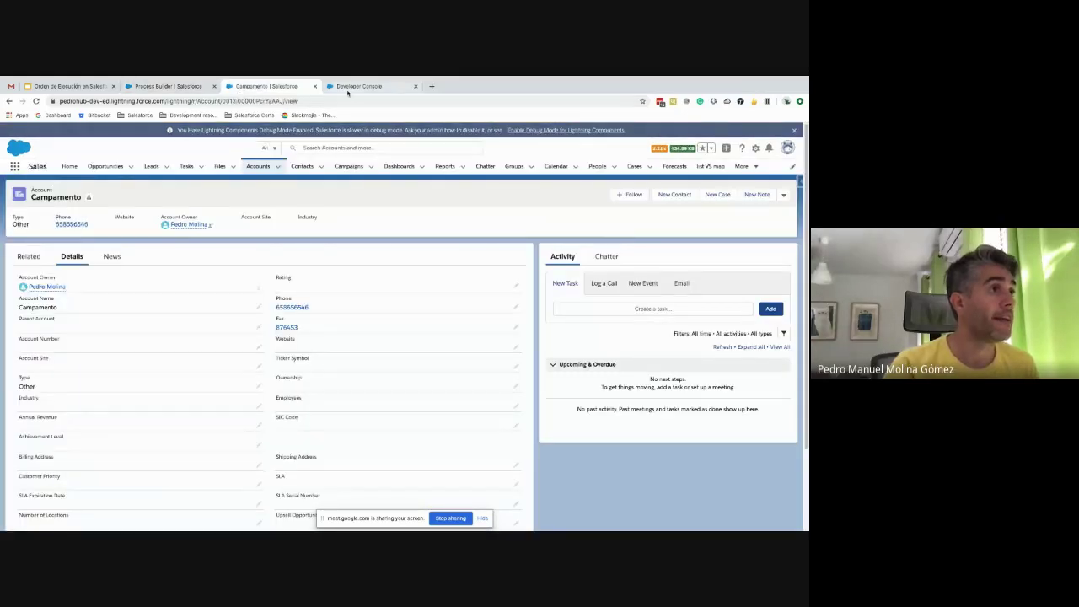
{"action": "left_click", "coordinate": [352, 86]}
{"action": "key", "text": "ctrl+e"}
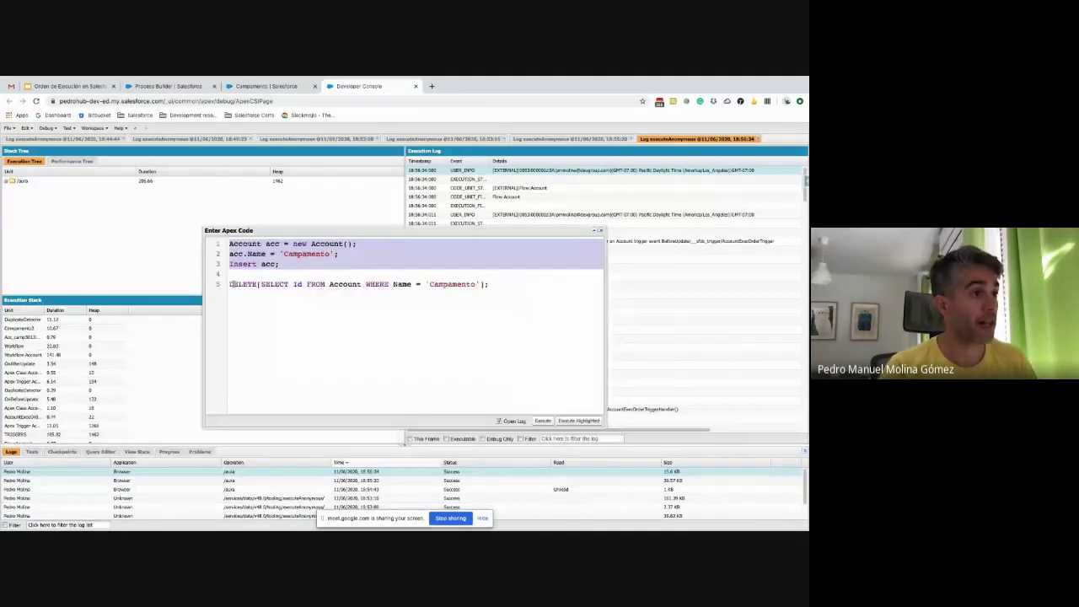
{"action": "left_click", "coordinate": [477, 293]}
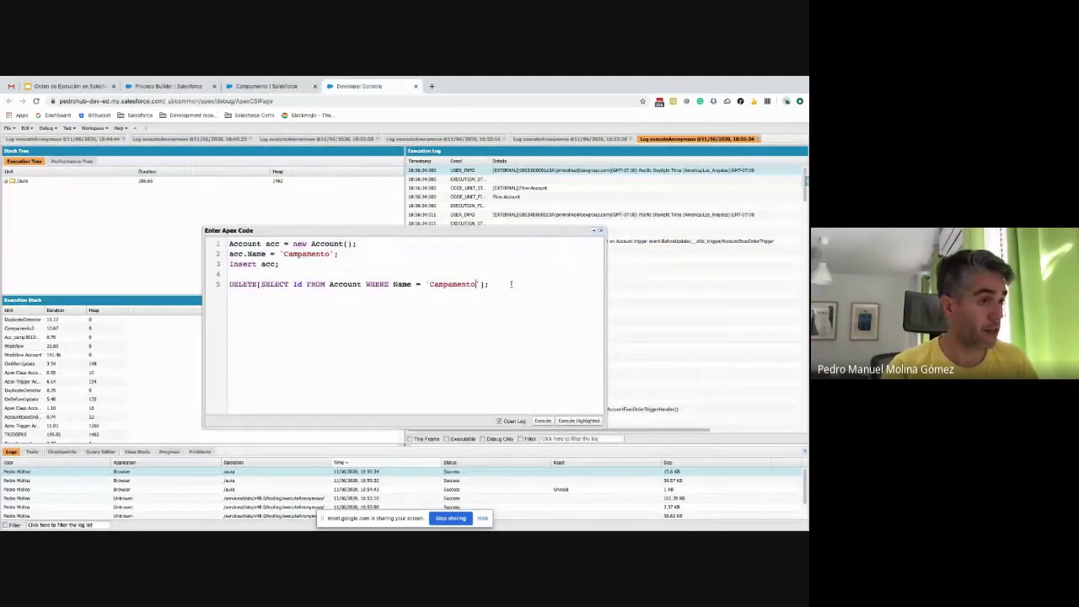
{"action": "type", "text": "2"}
{"action": "left_click", "coordinate": [511, 284], "text": "shift"}
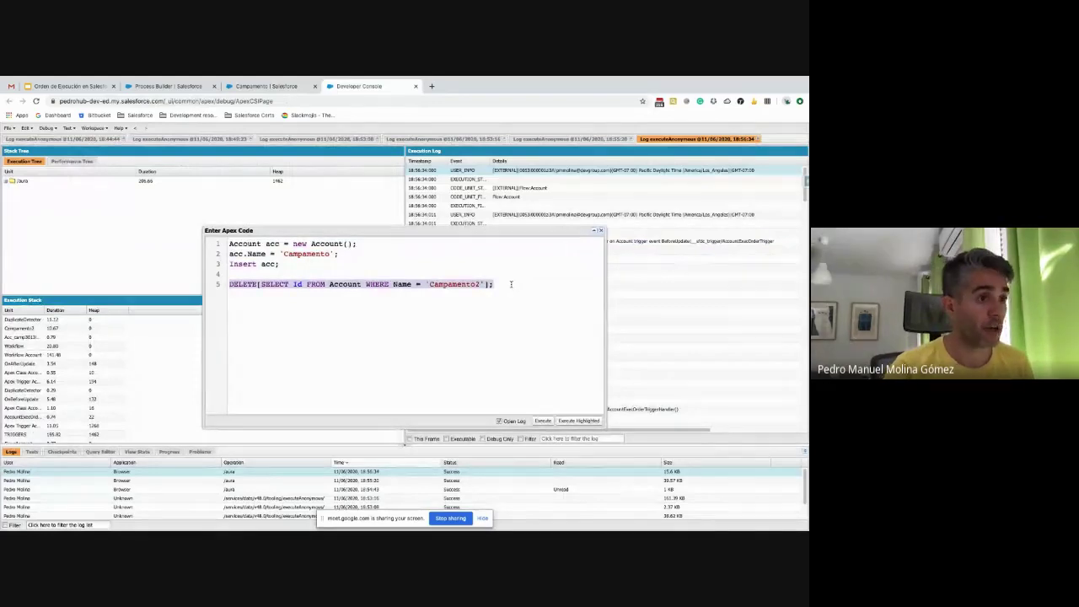
{"action": "left_click", "coordinate": [575, 421]}
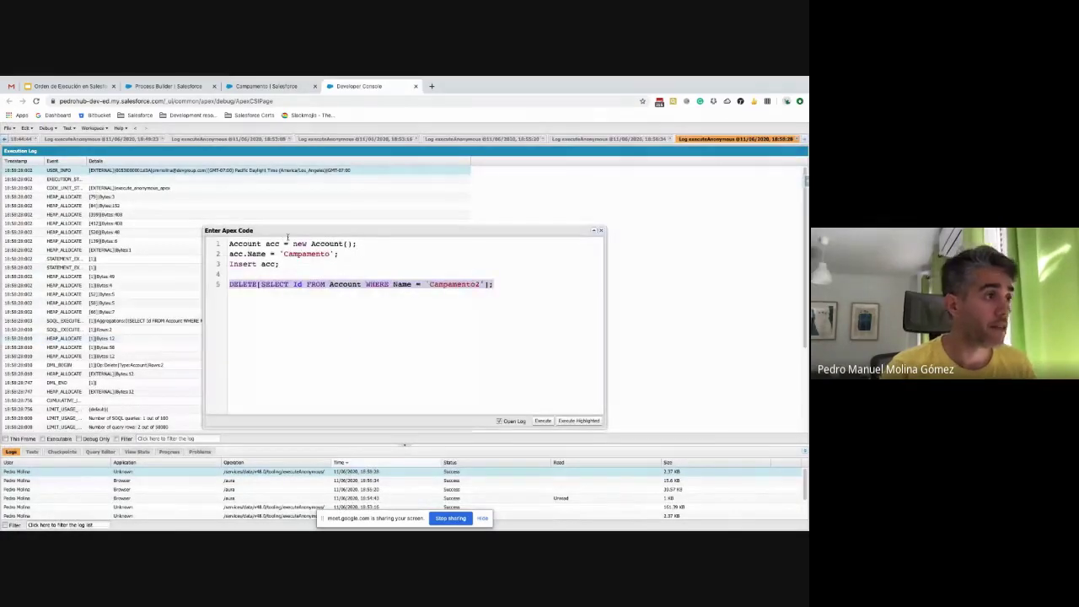
Change the name of the inserted account to Campamento2 in the anonymous Apex code.
{"action": "left_click", "coordinate": [289, 263]}
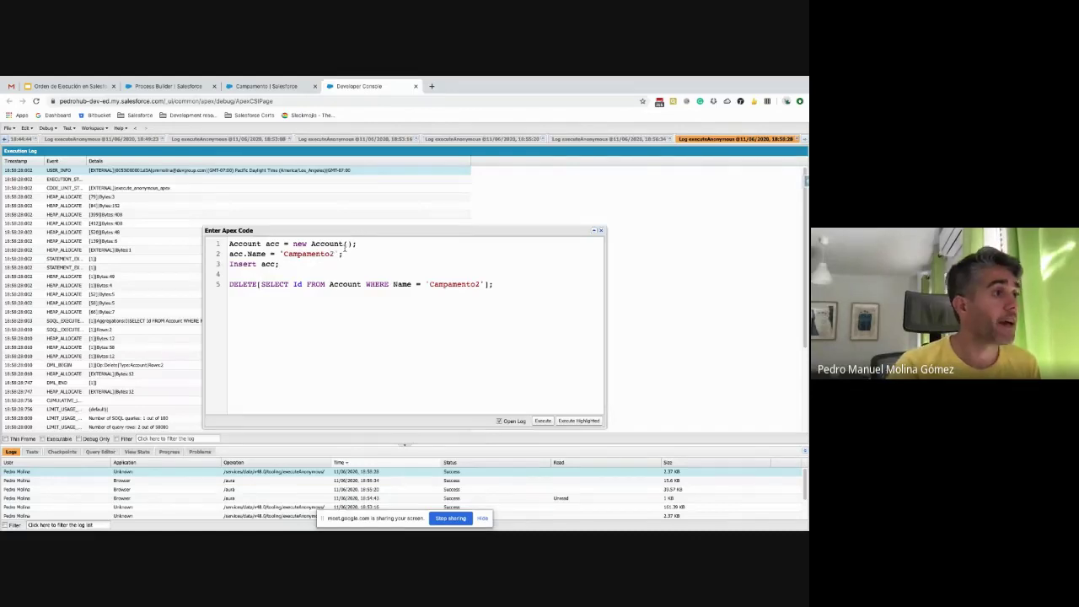
Activate the Acc - camp process version containing the just do it. Well don't criteria, after displaying the definitions of both its criteria.
{"action": "left_click", "coordinate": [255, 87]}
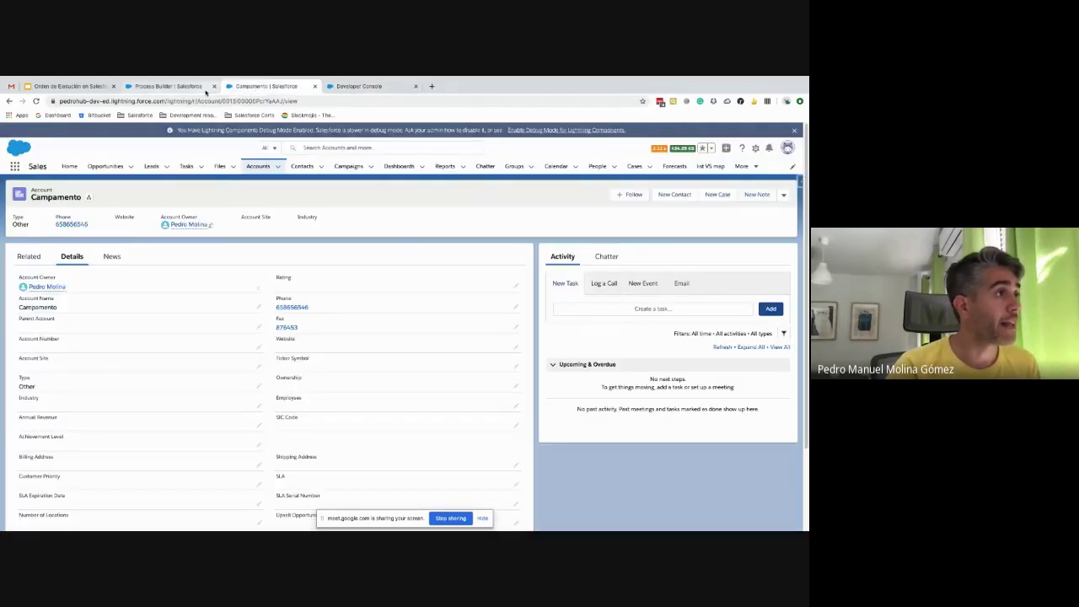
{"action": "left_click", "coordinate": [175, 87]}
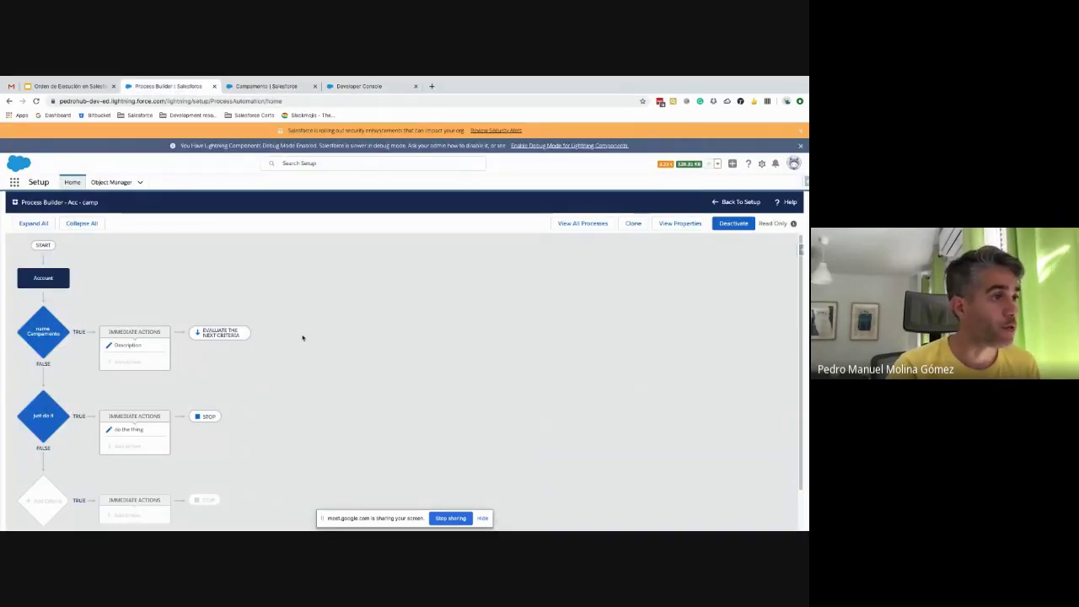
{"action": "left_click", "coordinate": [582, 223]}
{"action": "left_click", "coordinate": [23, 271]}
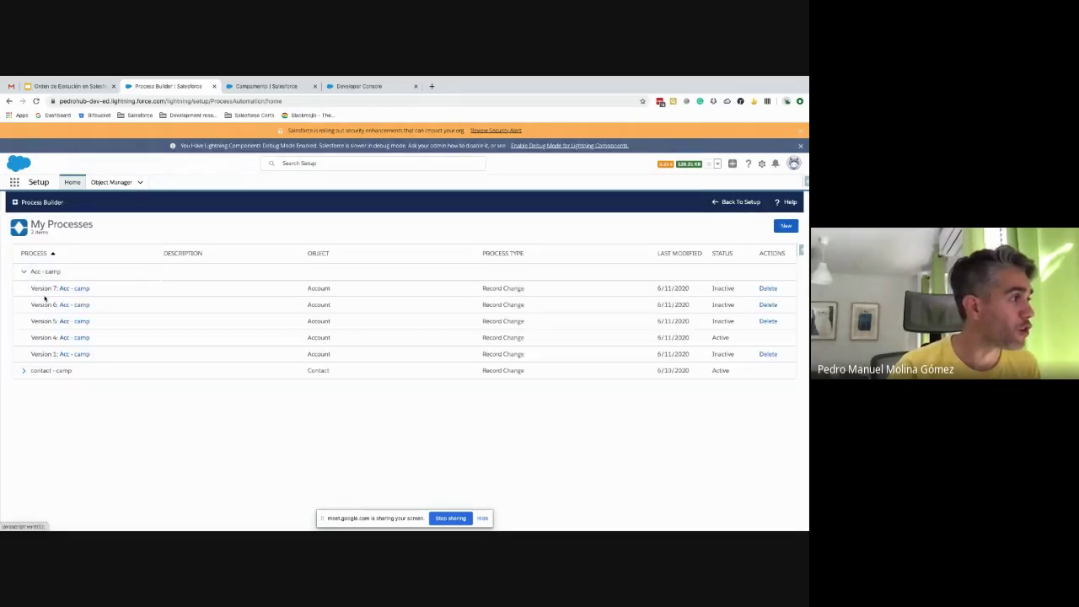
{"action": "left_click", "coordinate": [380, 274]}
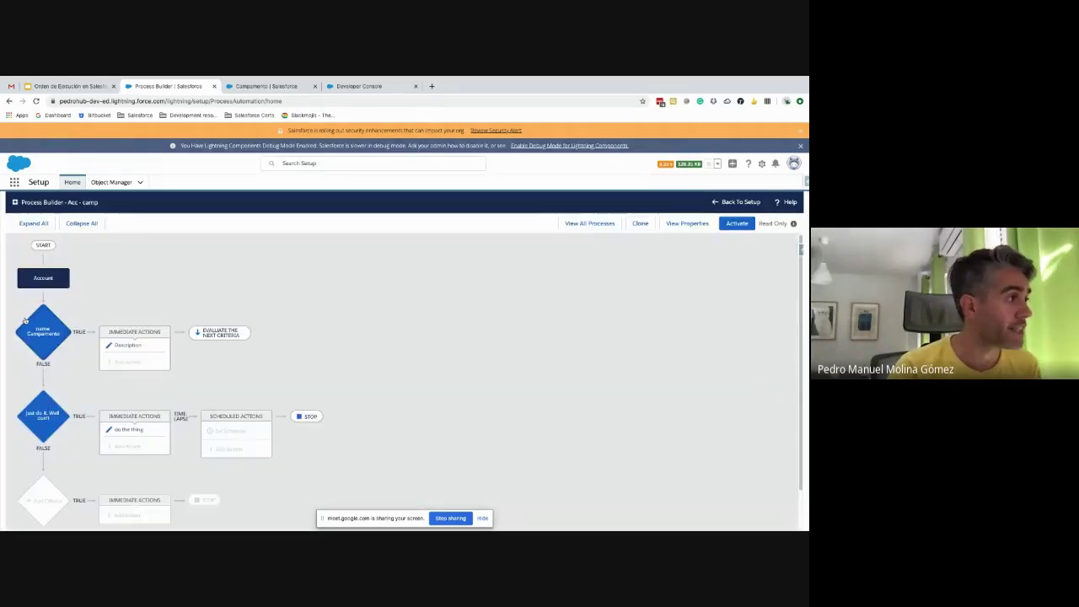
{"action": "left_click", "coordinate": [38, 329]}
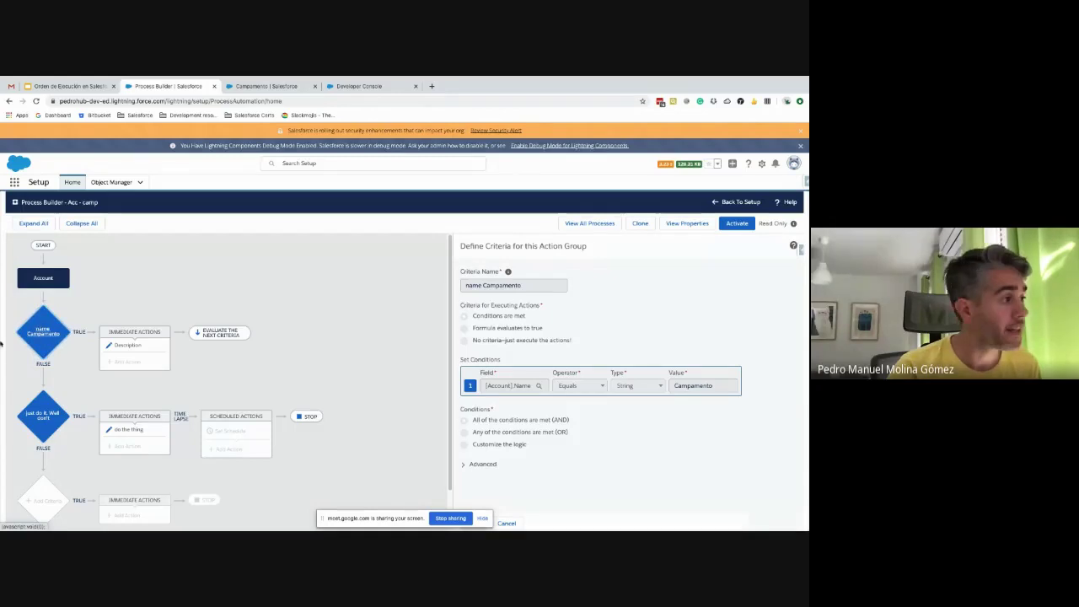
{"action": "left_click", "coordinate": [42, 416]}
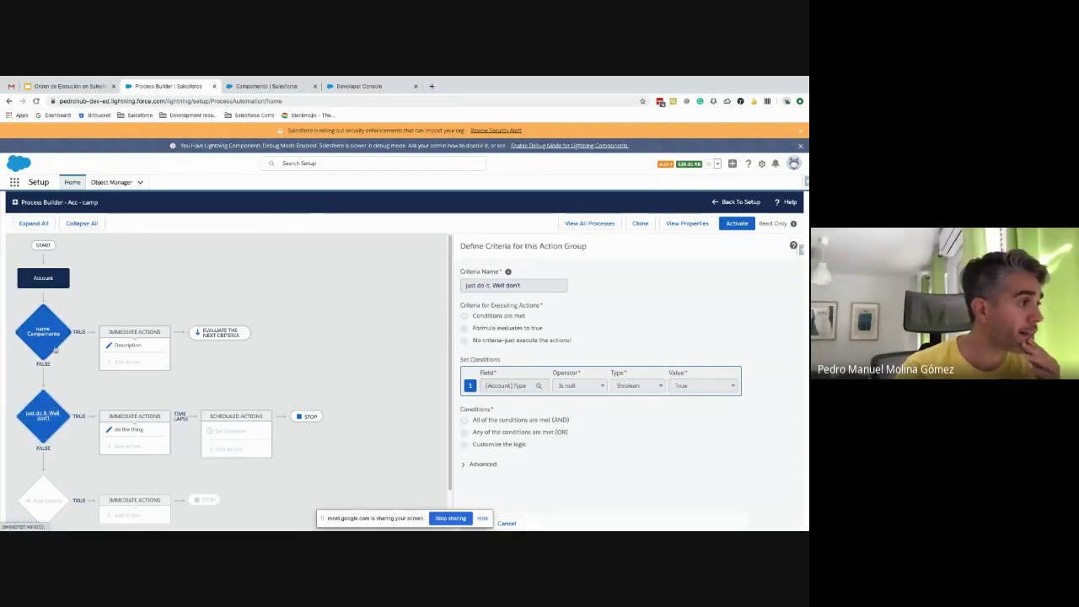
{"action": "left_click", "coordinate": [737, 223]}
{"action": "left_click", "coordinate": [512, 406]}
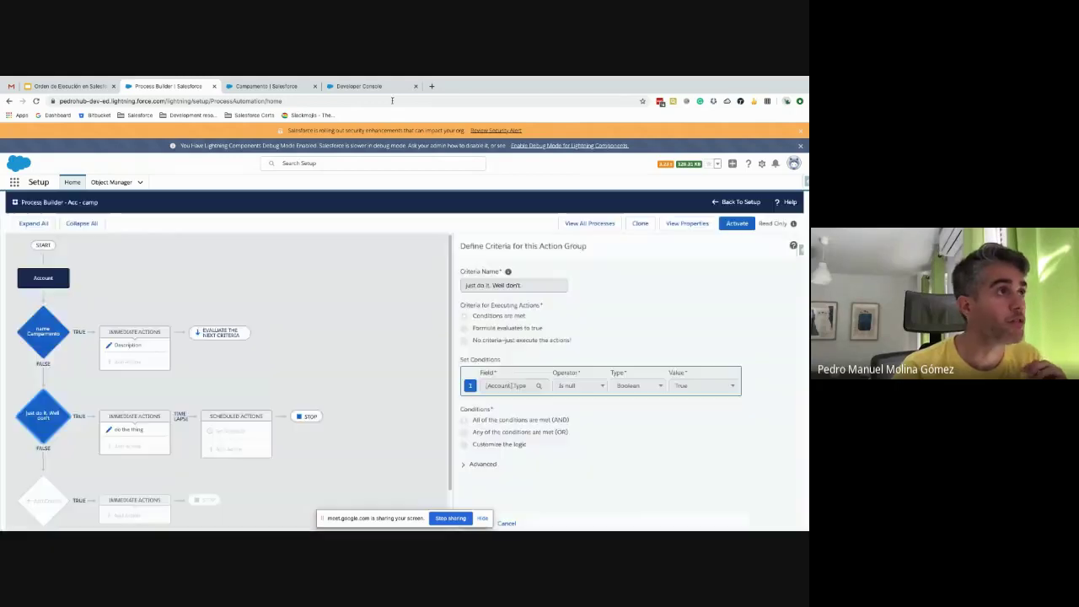
Select the three account insert lines in the anonymous Apex code and highlight Campamento2 in the OnBeforeInsert condition in VS Code.
{"action": "left_click", "coordinate": [371, 86]}
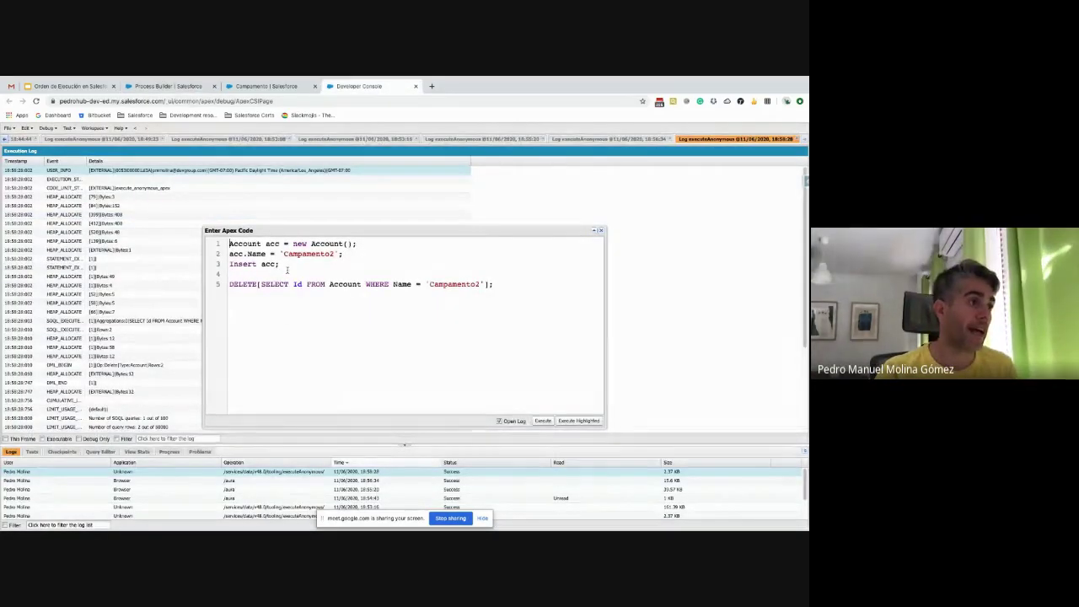
{"action": "left_click_drag", "start_coordinate": [229, 243], "coordinate": [288, 270]}
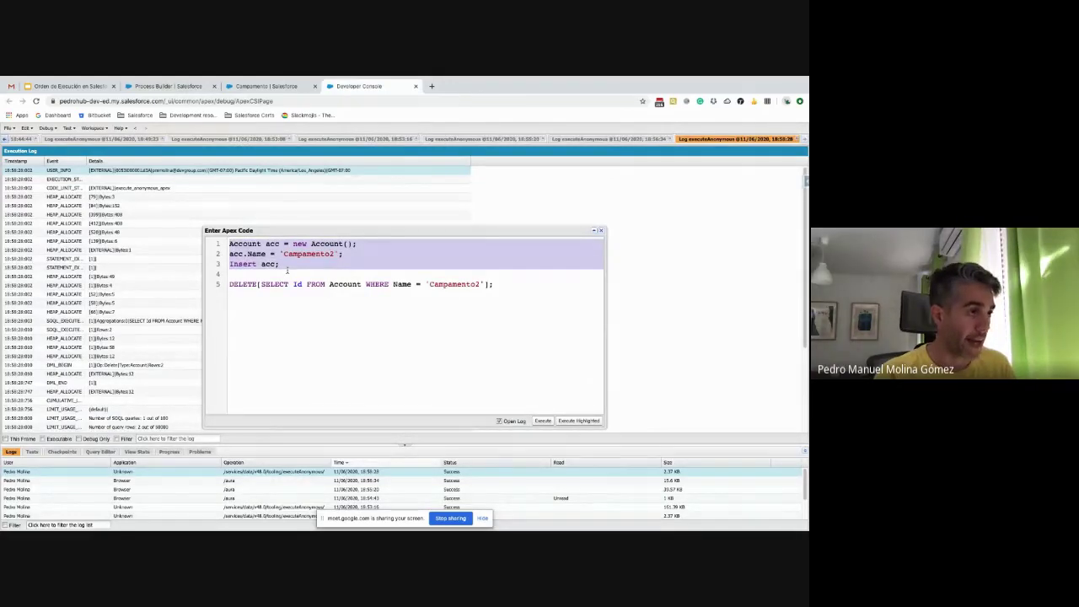
{"action": "key", "text": "ctrl+Left"}
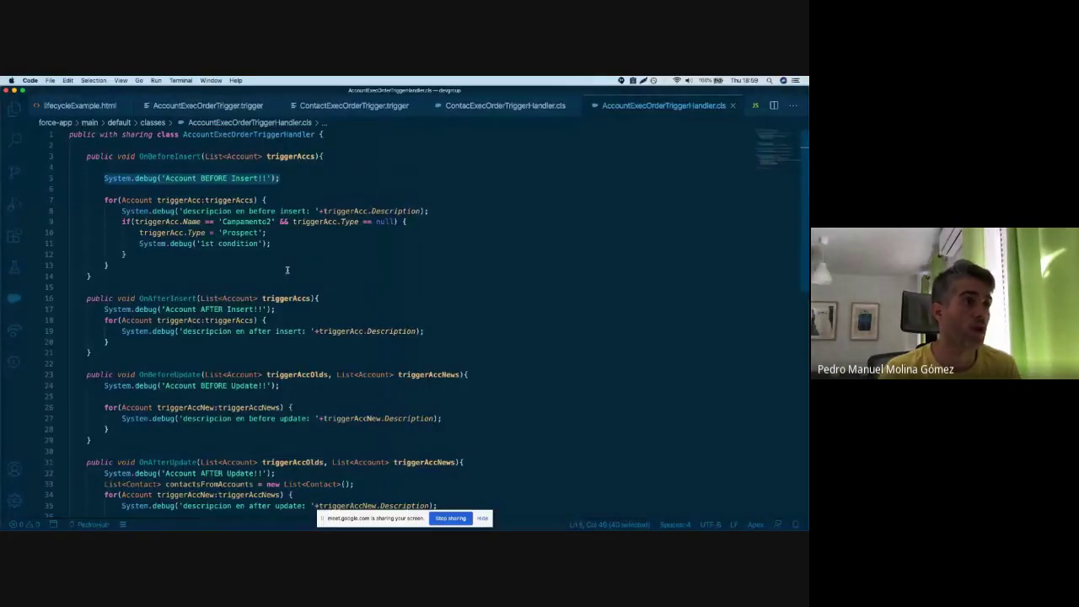
{"action": "double_click", "coordinate": [243, 220]}
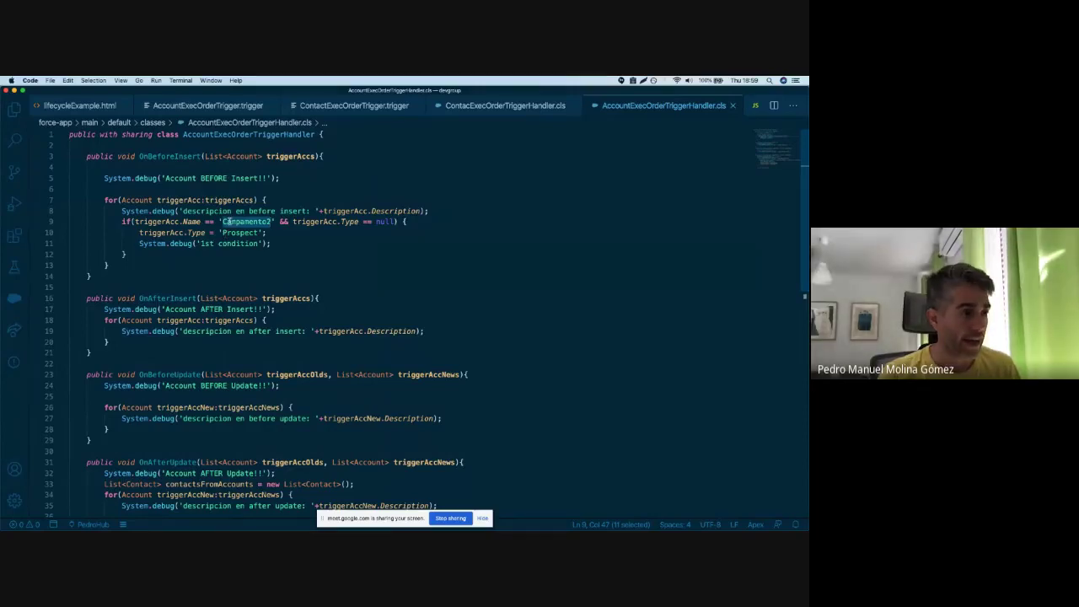
{"action": "key", "text": "ctrl+Right"}
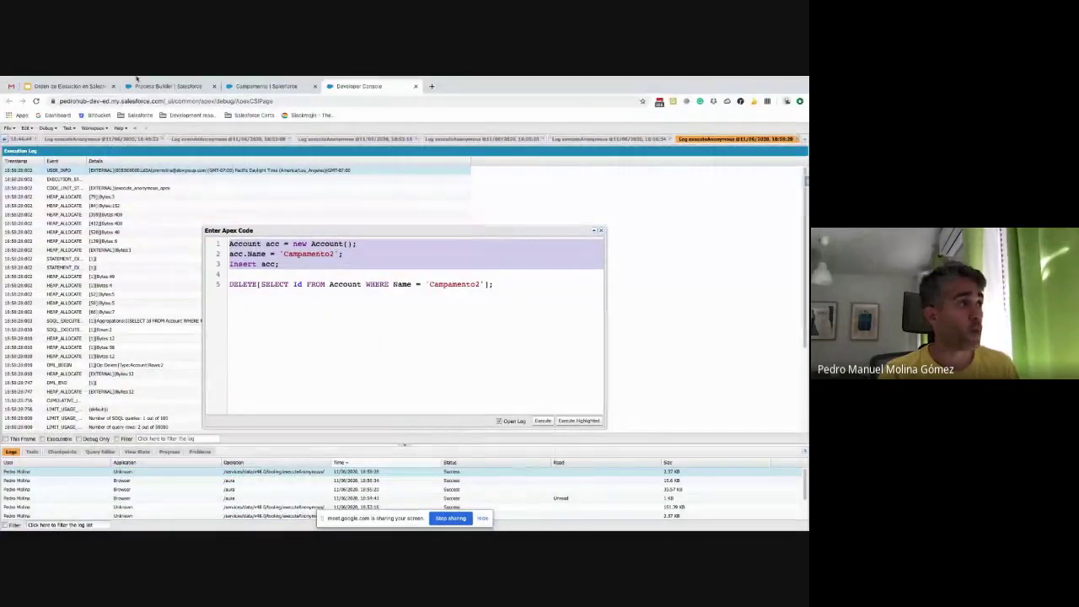
Search Setup for work and open the details of the Campamento2 workflow rule.
{"action": "left_click", "coordinate": [248, 88]}
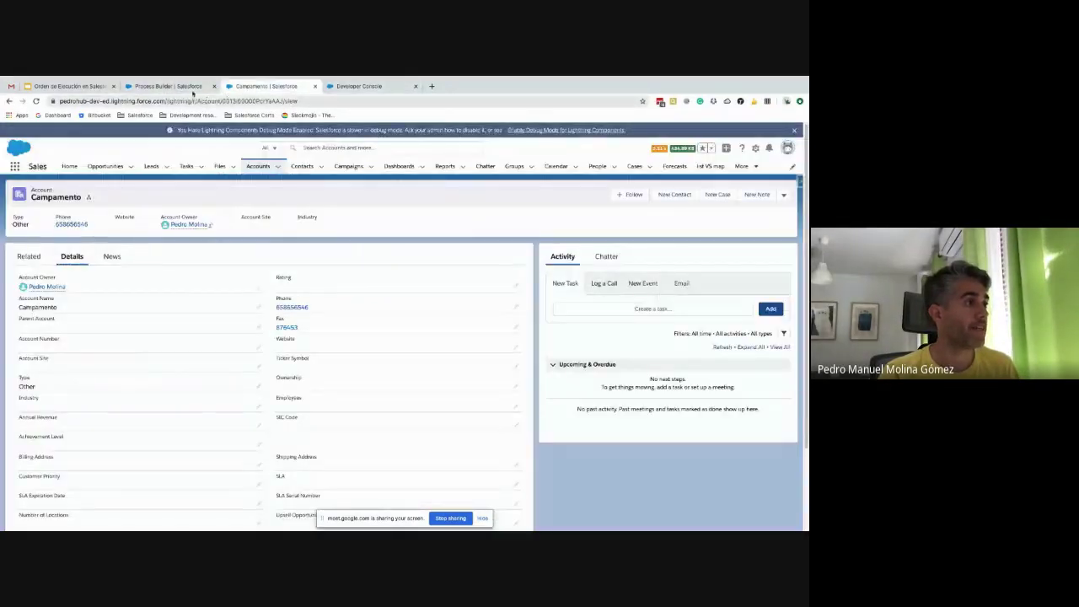
{"action": "left_click", "coordinate": [177, 87]}
{"action": "left_click", "coordinate": [14, 182]}
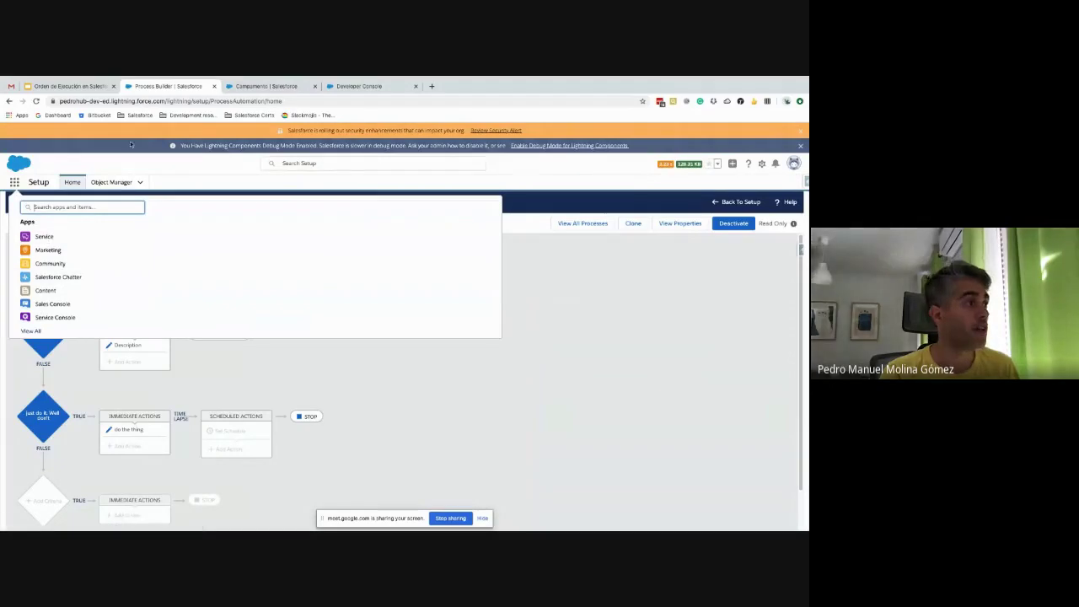
{"action": "left_click", "coordinate": [733, 204]}
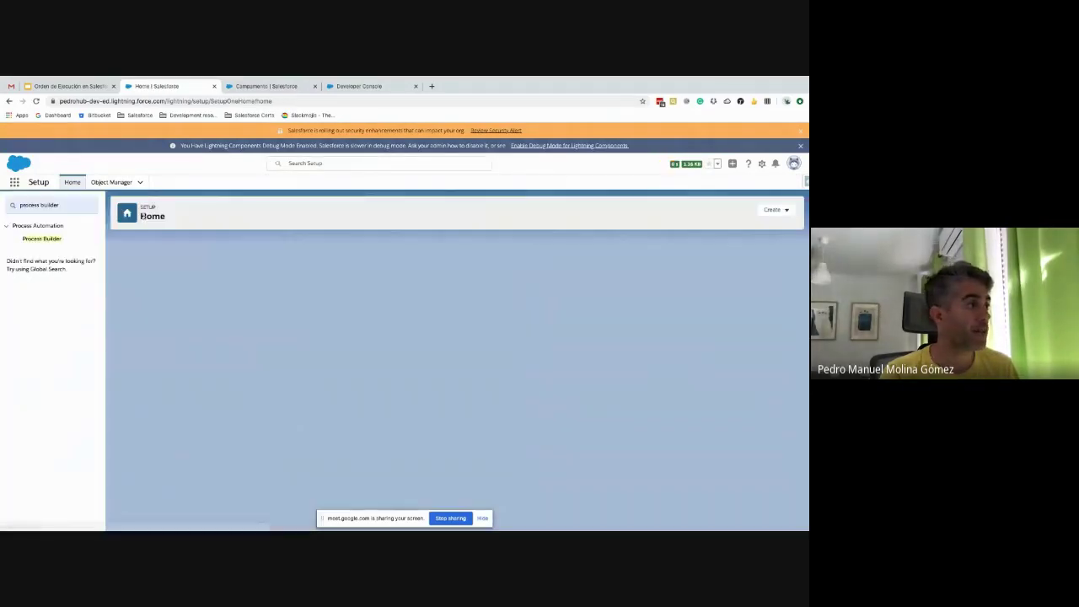
{"action": "left_click", "coordinate": [66, 207]}
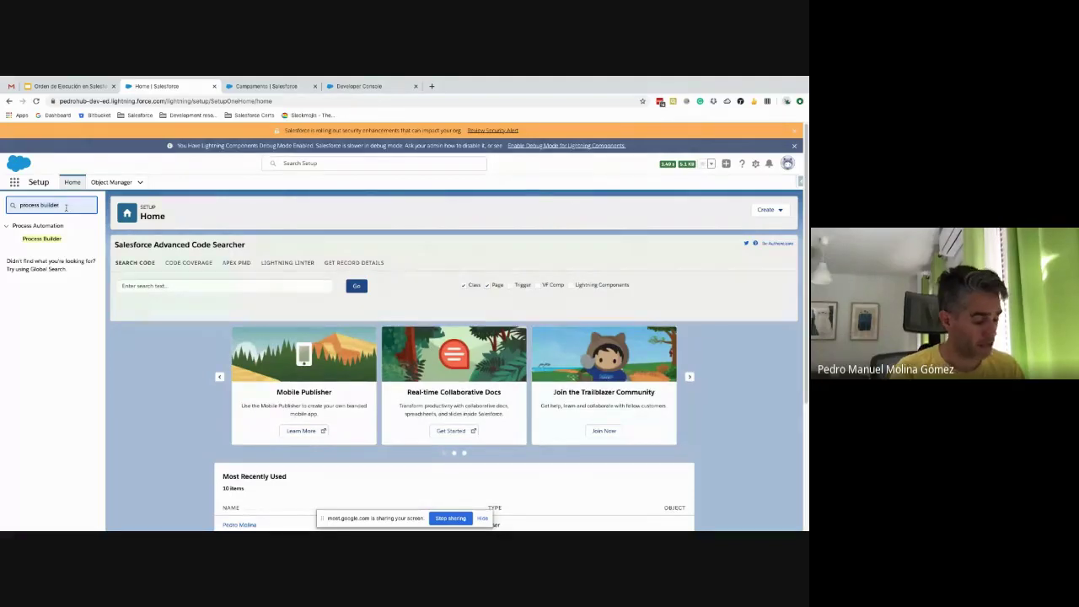
{"action": "key", "text": "ctrl+a"}
{"action": "type", "text": "work"}
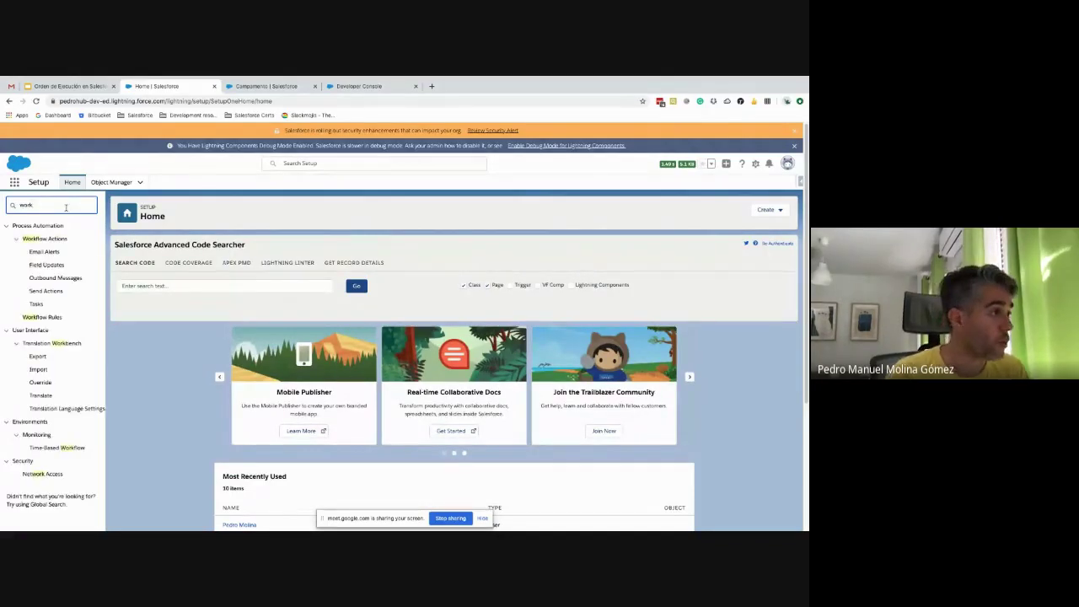
{"action": "left_click", "coordinate": [42, 317]}
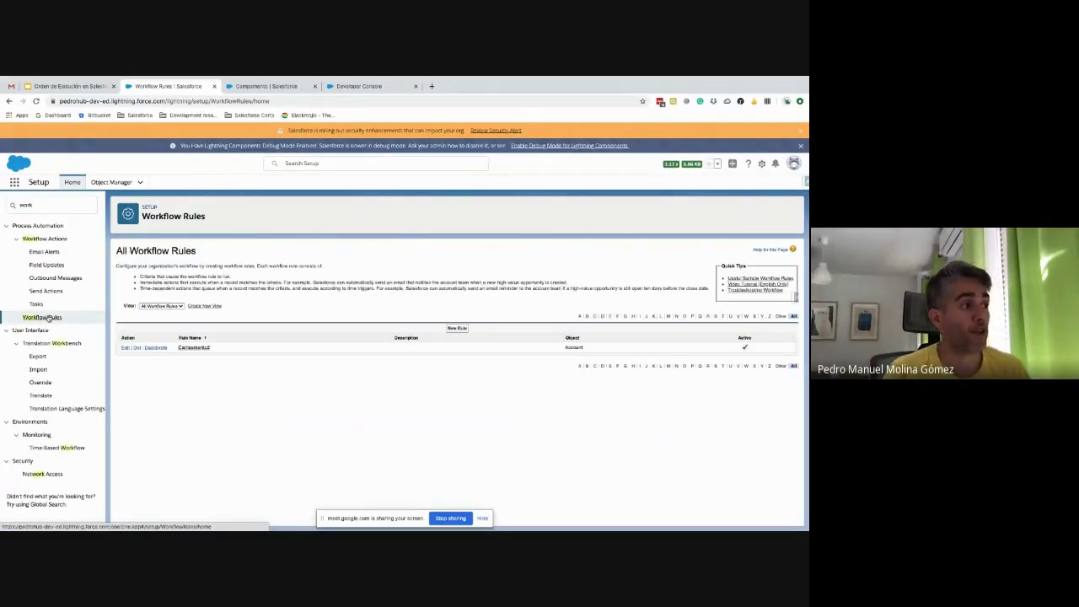
{"action": "left_click", "coordinate": [193, 347]}
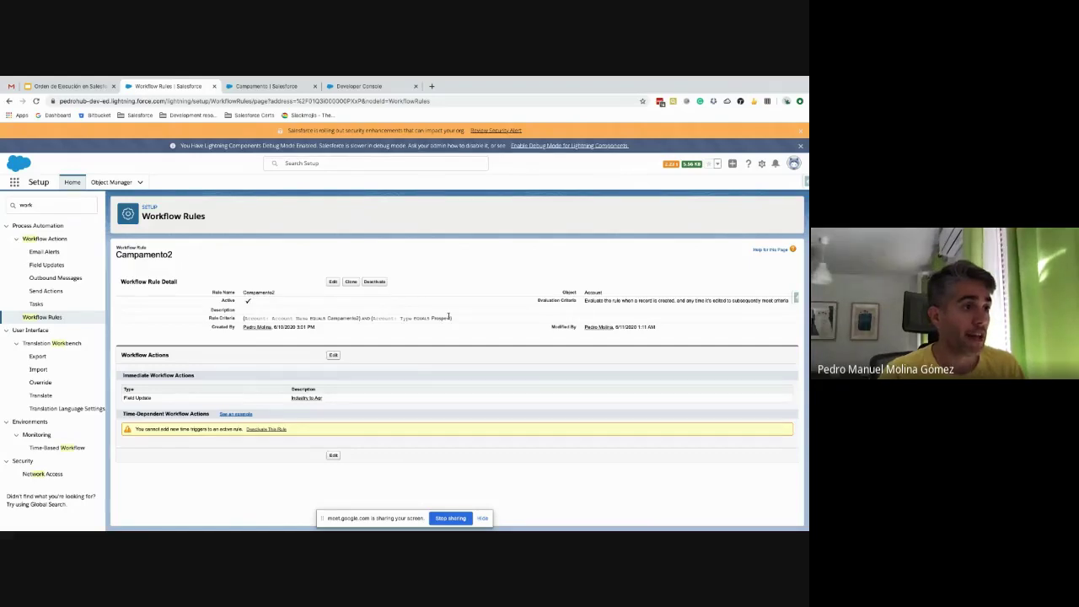
Show the OnAfterUpdate method of AccountExecOrderTriggerHandler in VS Code, including its Campamento2 condition and contact insert, and return to Chrome.
{"action": "key", "text": "ctrl+Left"}
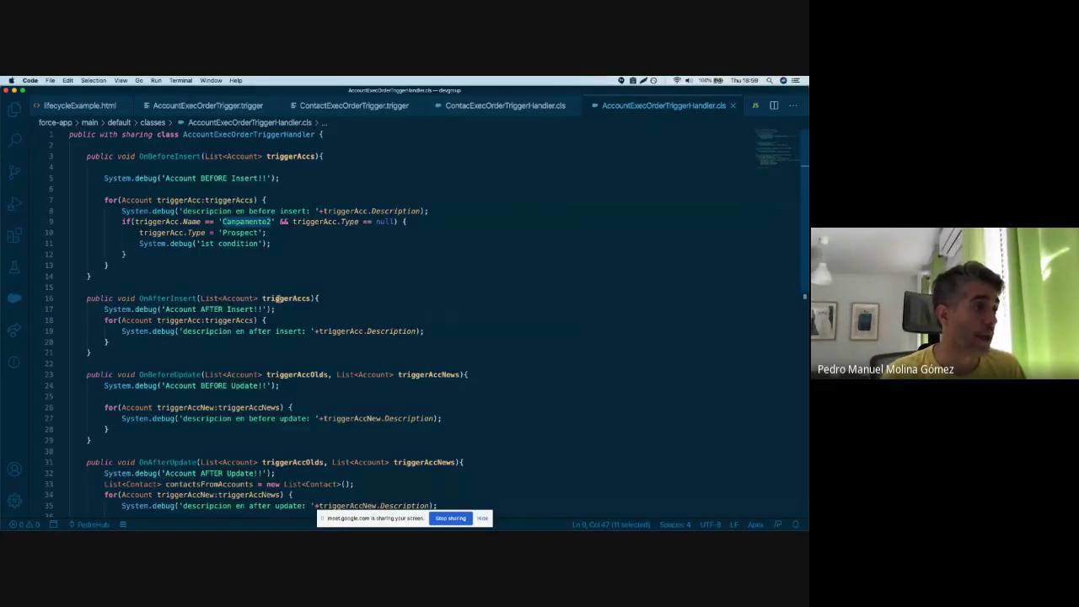
{"action": "scroll", "coordinate": [277, 299], "scroll_direction": "down", "scroll_amount": 5}
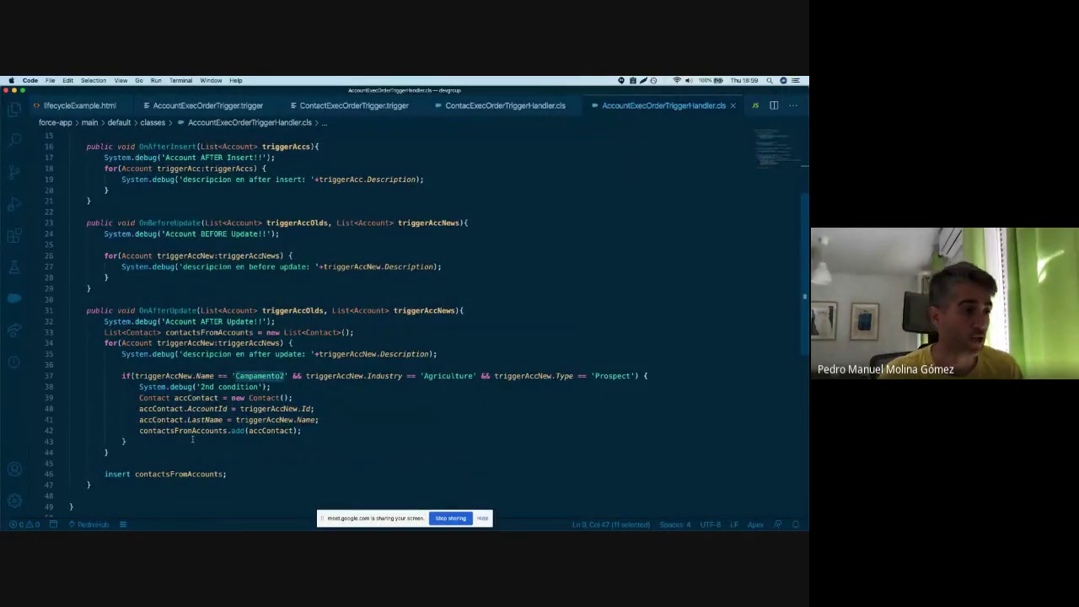
{"action": "key", "text": "super+Tab"}
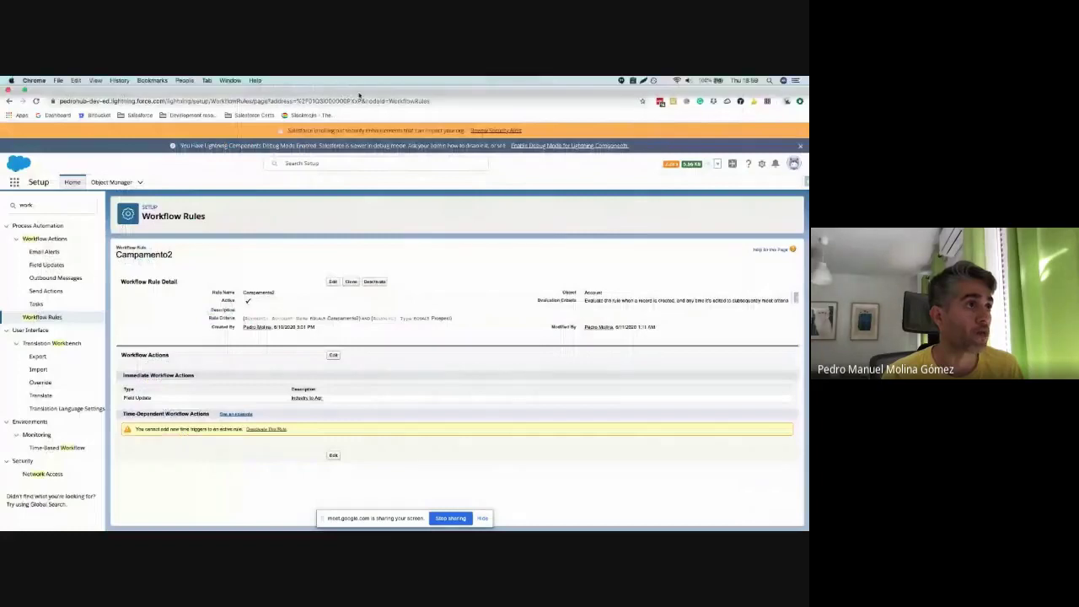
Execute only the highlighted Campamento2 insert lines in the Developer Console and switch its log to the Analysis perspective.
{"action": "left_click", "coordinate": [357, 105]}
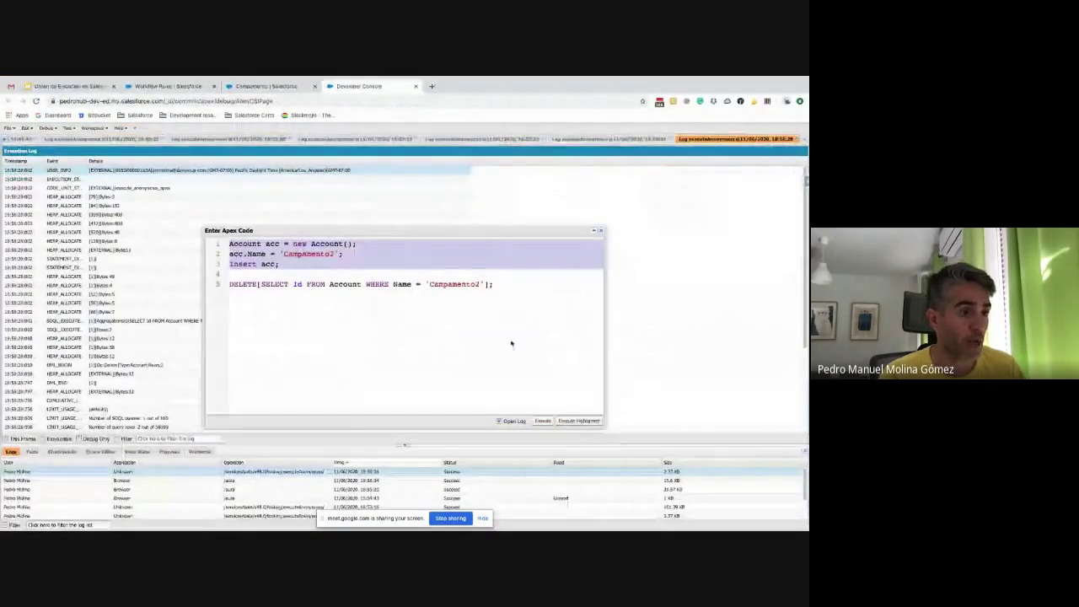
{"action": "left_click", "coordinate": [582, 421]}
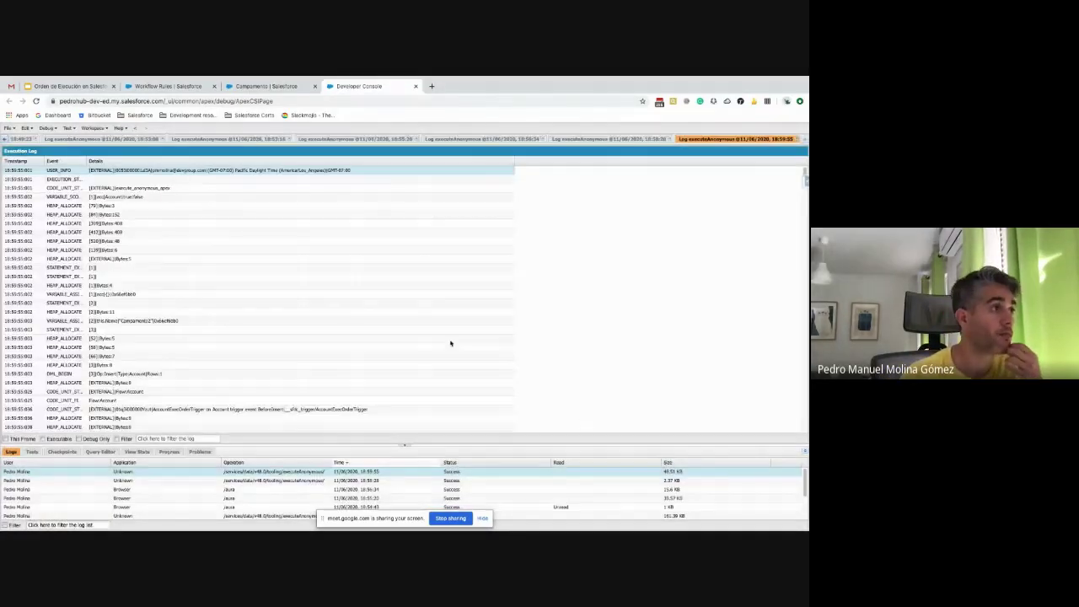
{"action": "left_click", "coordinate": [46, 127]}
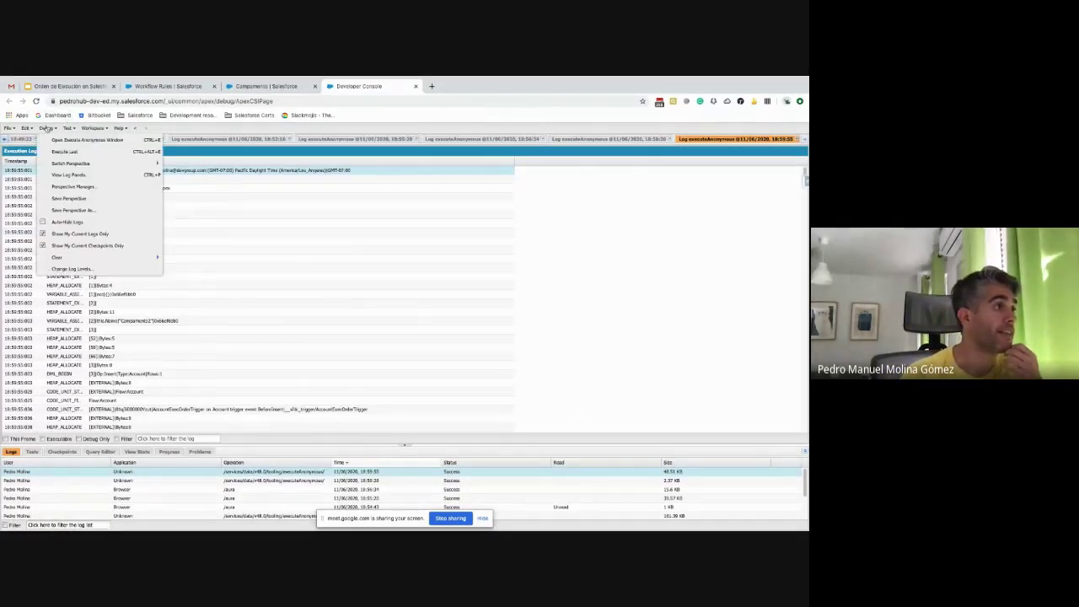
{"action": "mouse_move", "coordinate": [105, 164]}
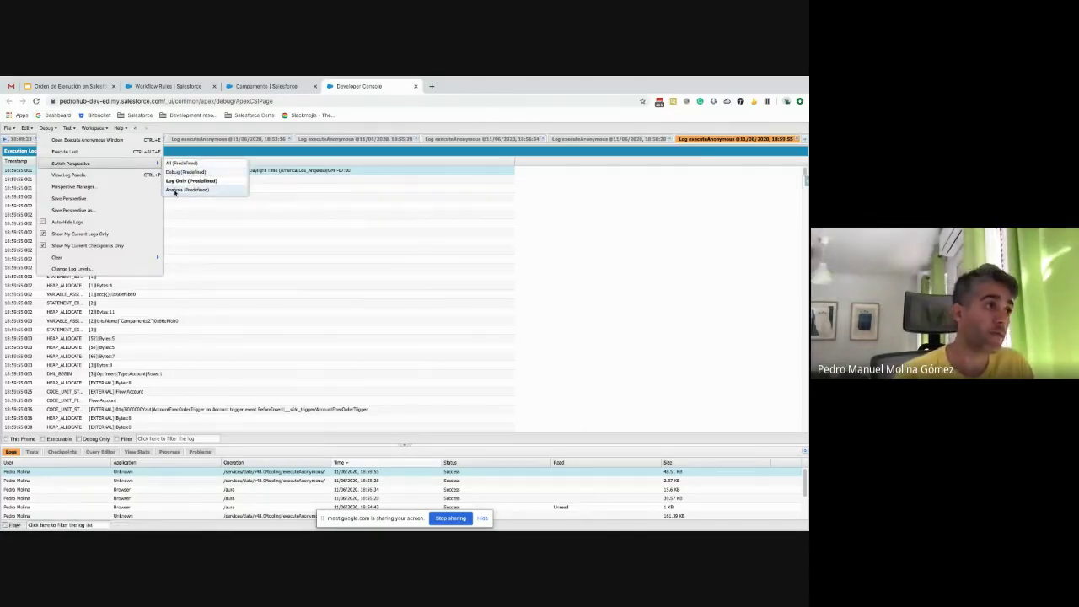
{"action": "left_click", "coordinate": [174, 190]}
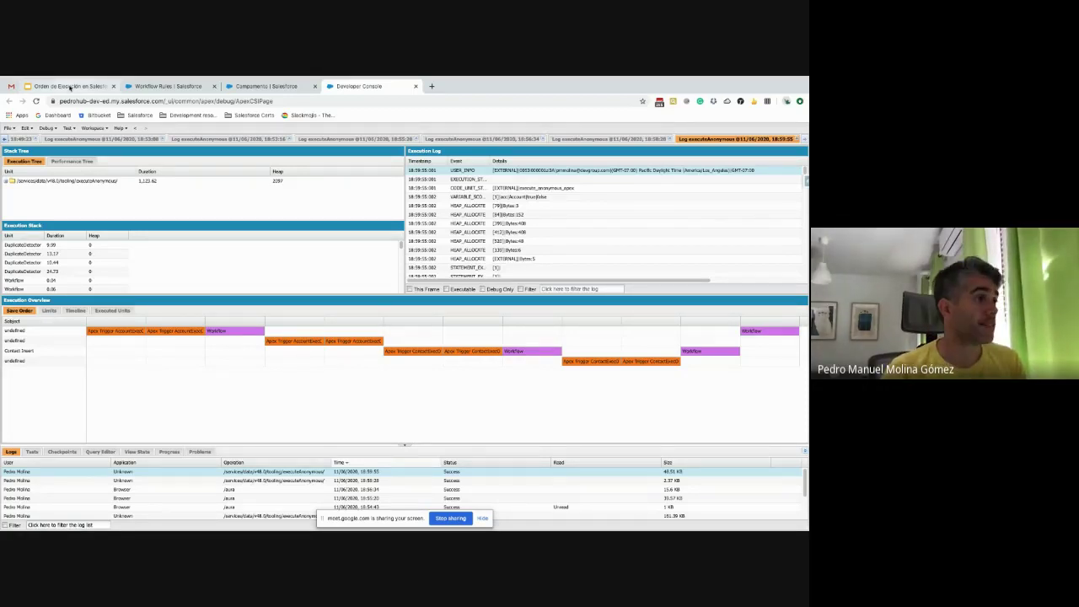
Switch to the Orden de Ejecución en Salesforce slides and present from the ¿Cómo estar fuera de una transacción? slide.
{"action": "left_click", "coordinate": [71, 87]}
{"action": "left_click", "coordinate": [39, 445]}
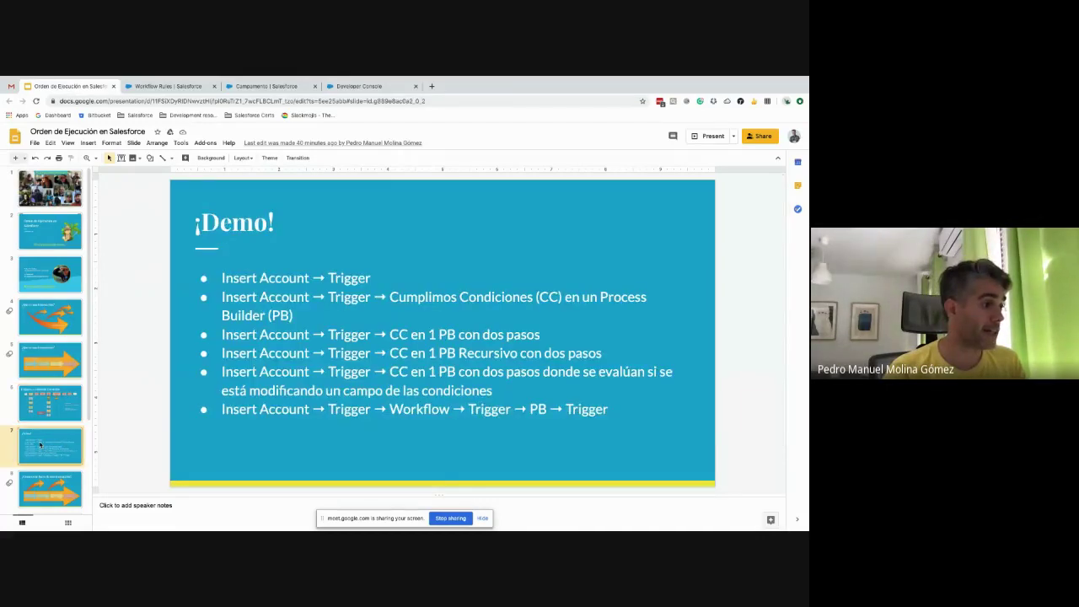
{"action": "left_click", "coordinate": [41, 491]}
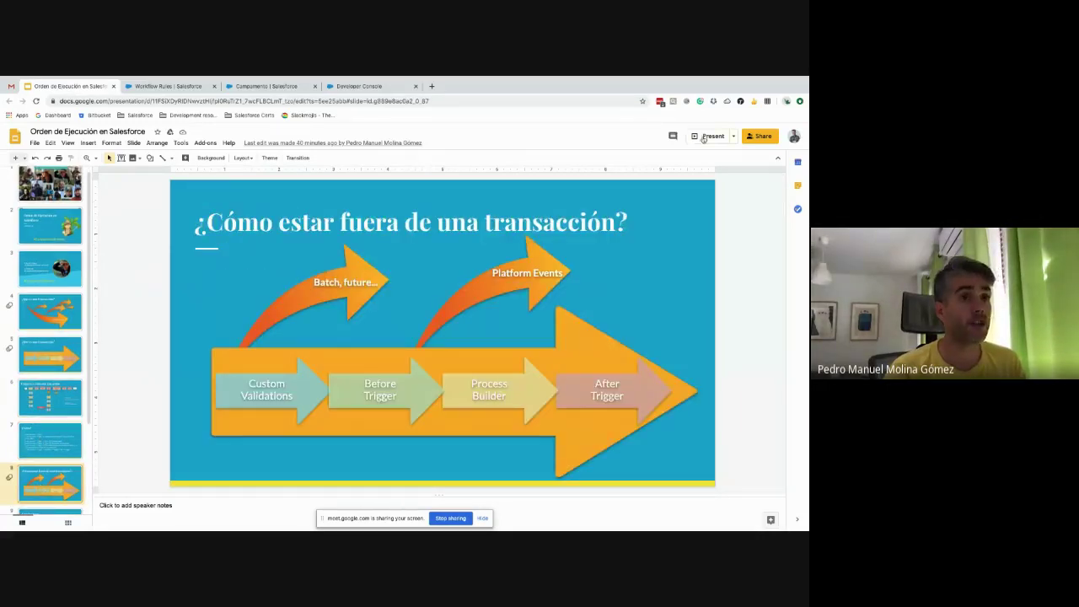
{"action": "left_click", "coordinate": [708, 136]}
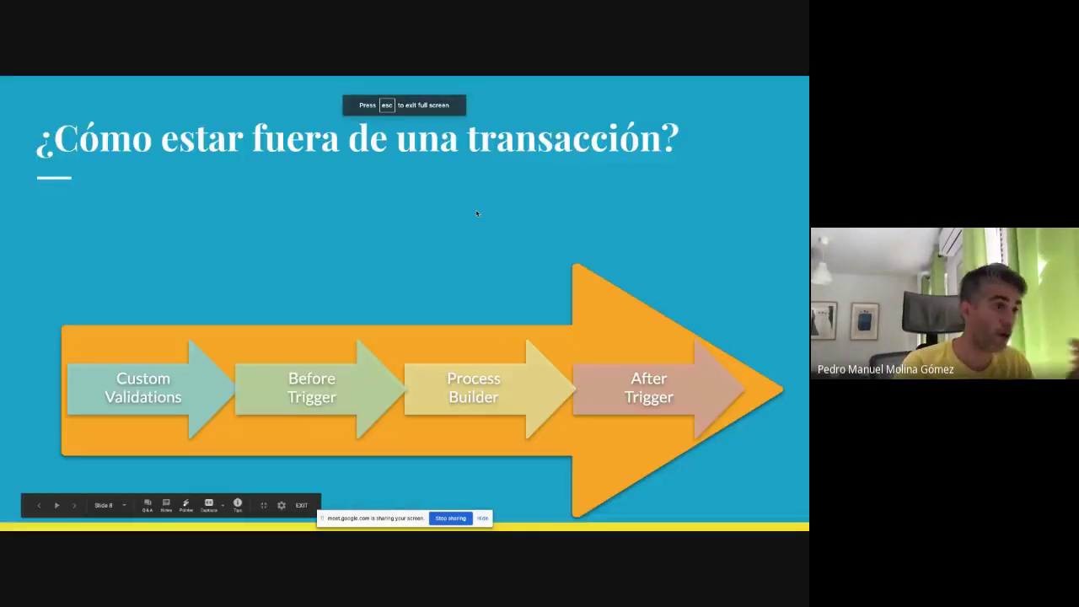